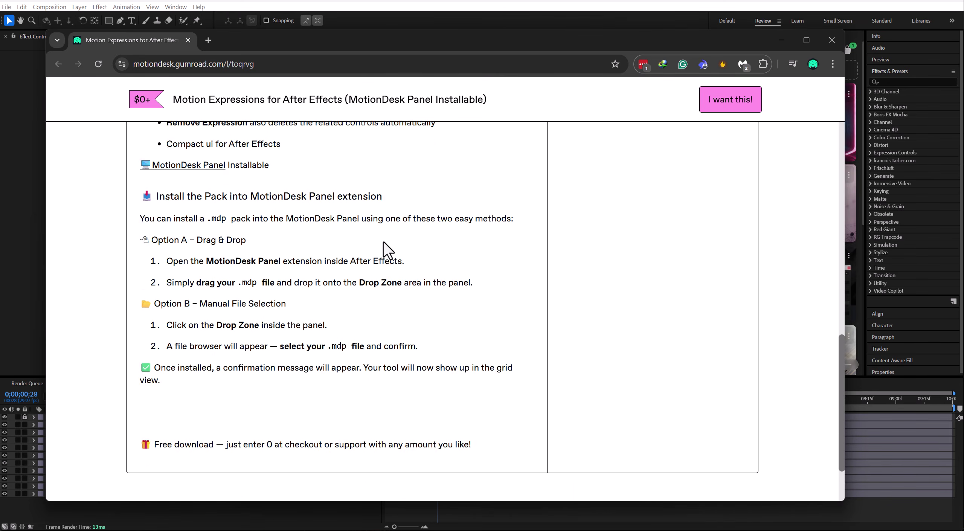
# Review the Motion Expressions product page in the browser and return to After Effects
pyautogui.scroll(15, 383, 242)
pyautogui.scroll(2, 382, 240)
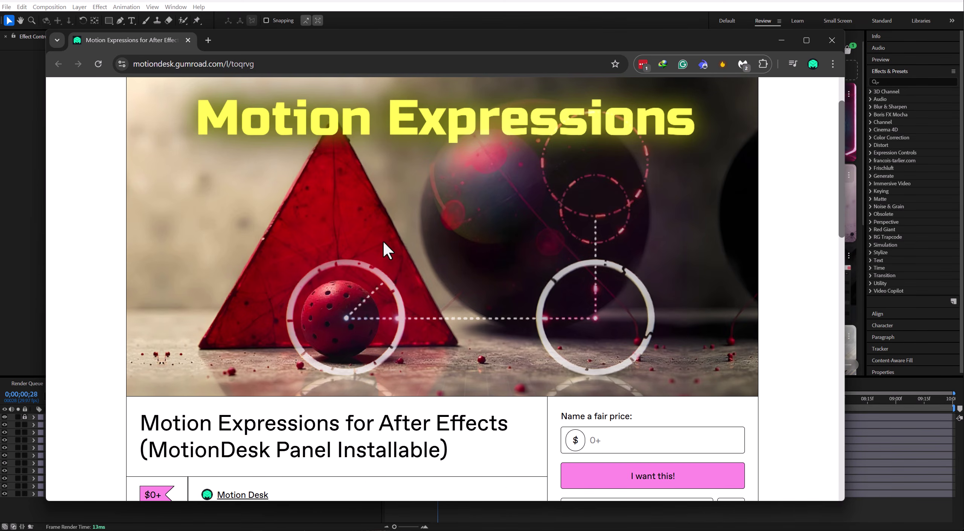
pyautogui.click(781, 40)
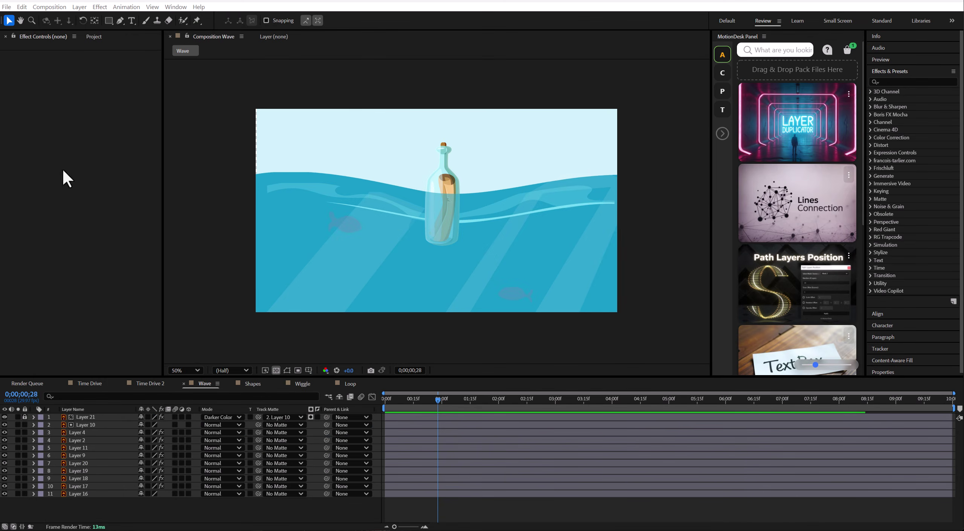
# Widen the MotionDesk Panel and check its market for new tools that are not installed
pyautogui.moveTo(712, 220); pyautogui.dragTo(617, 223)
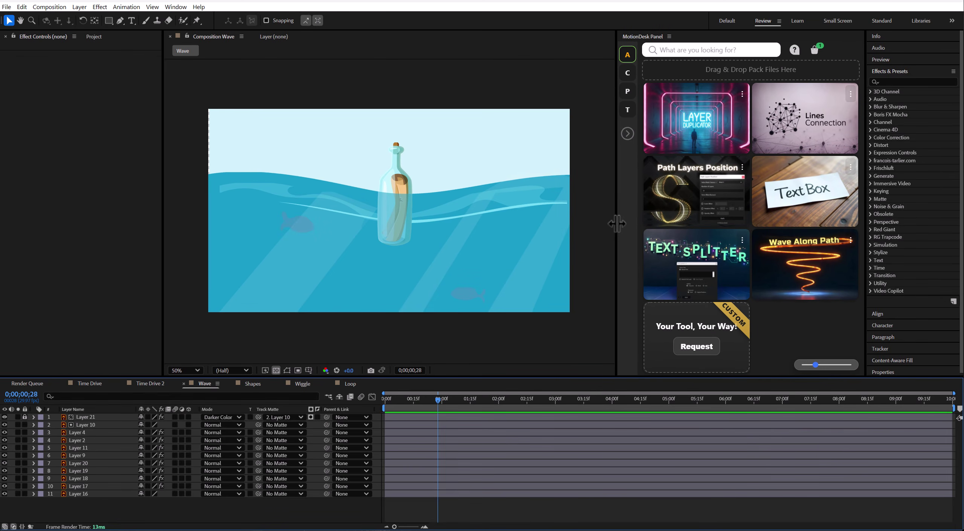
pyautogui.click(815, 52)
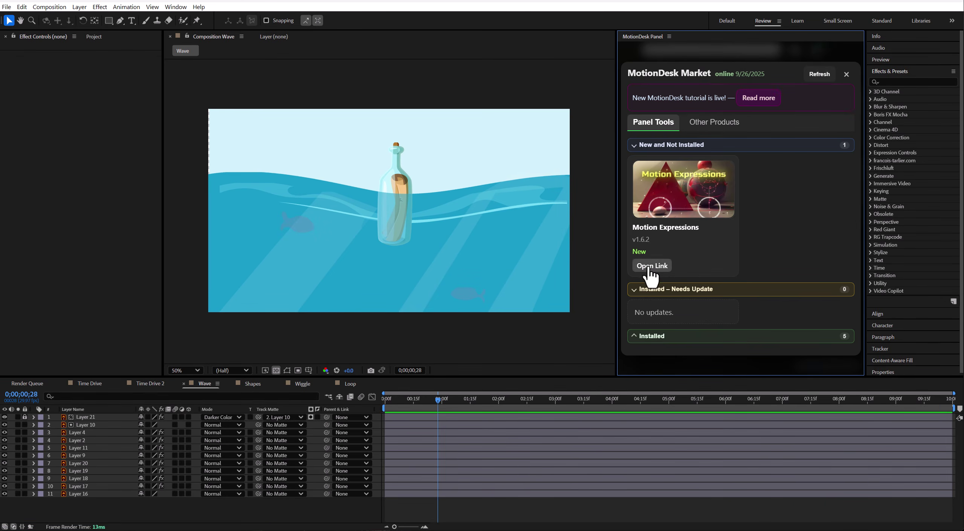
pyautogui.click(846, 74)
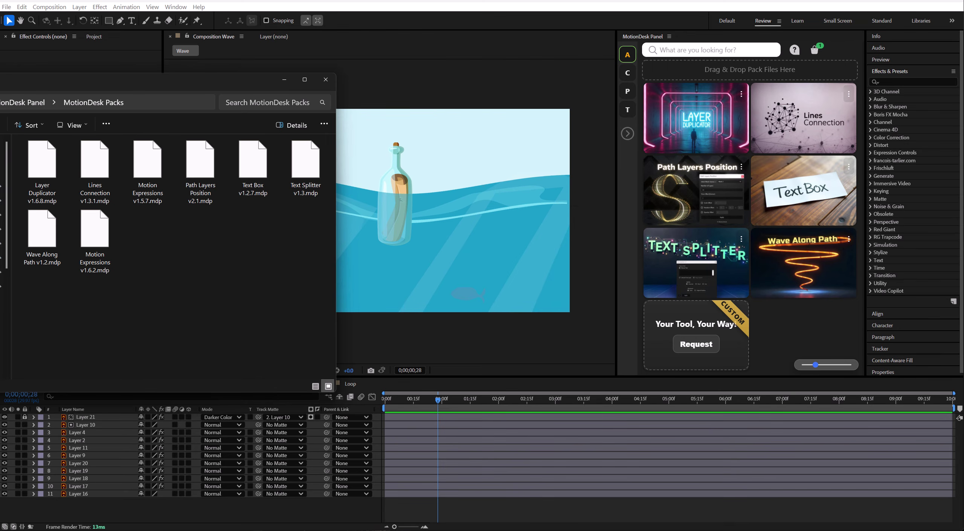
# Install the Motion Expressions v1.6.2.mdp pack from the MotionDesk Packs folder into the MotionDesk Panel, and narrow the panel
pyautogui.click(99, 249)
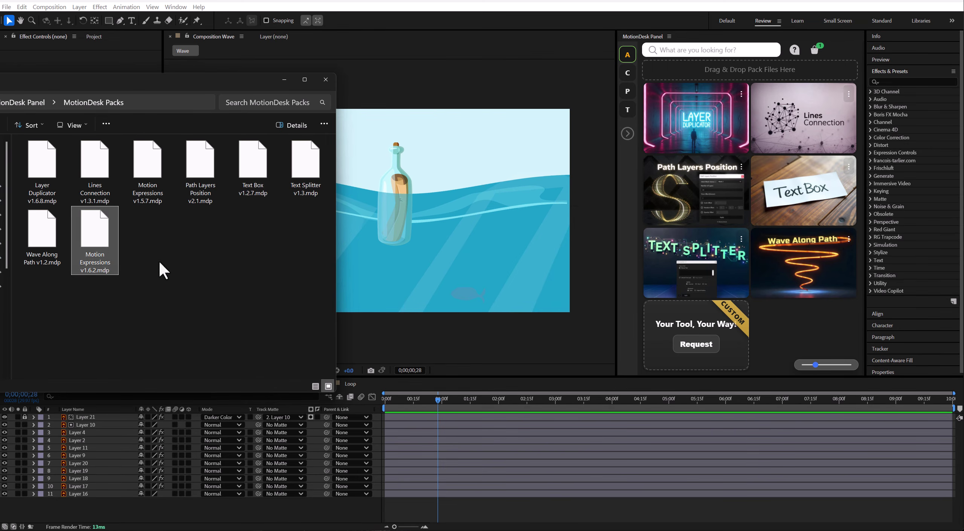
pyautogui.moveTo(99, 248); pyautogui.dragTo(746, 67)
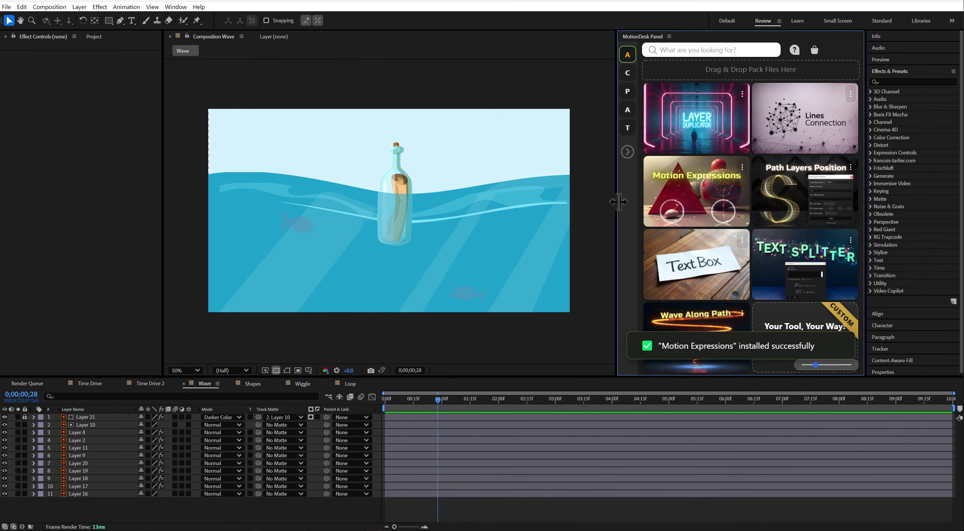
pyautogui.moveTo(618, 205); pyautogui.dragTo(703, 206)
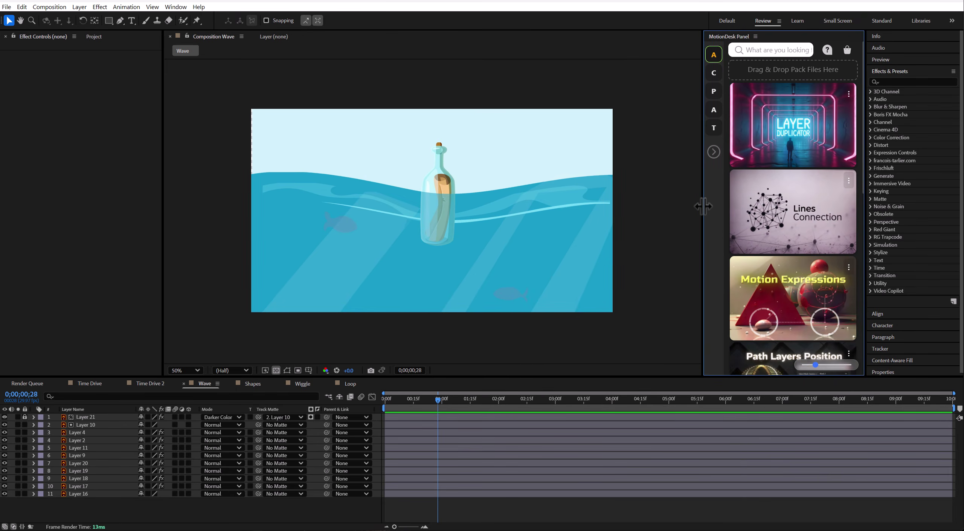
# Open the Time Drive composition and launch the Motion Expressions tool, moving its window clear of the composition view
pyautogui.scroll(-4, 792, 140)
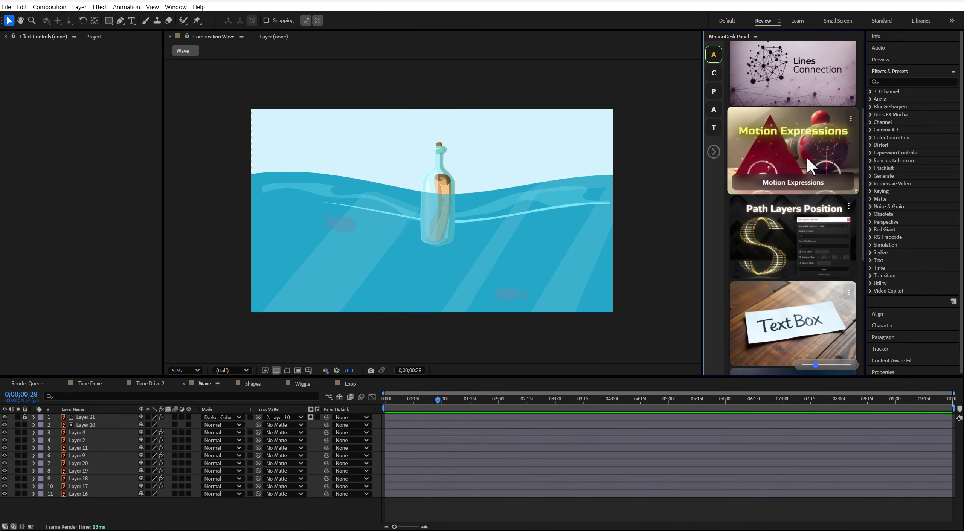
pyautogui.click(90, 384)
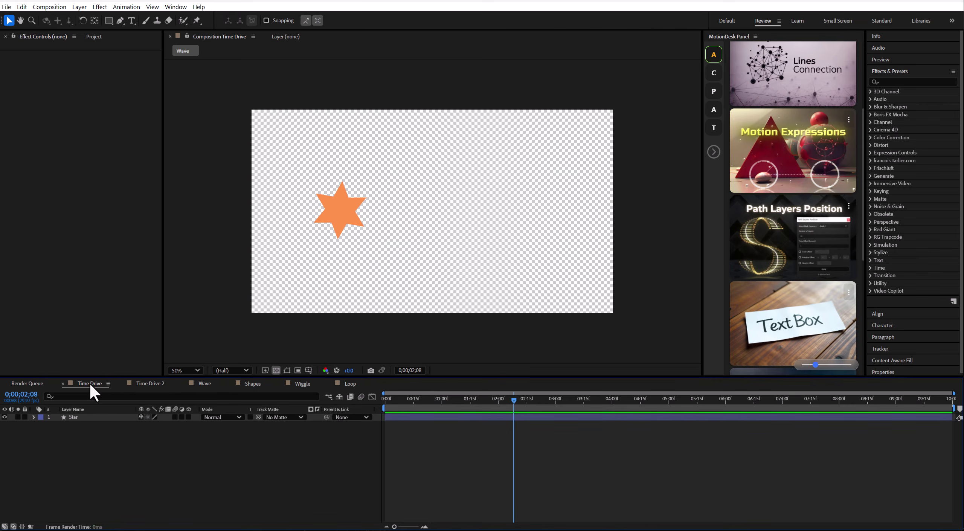
pyautogui.click(803, 183)
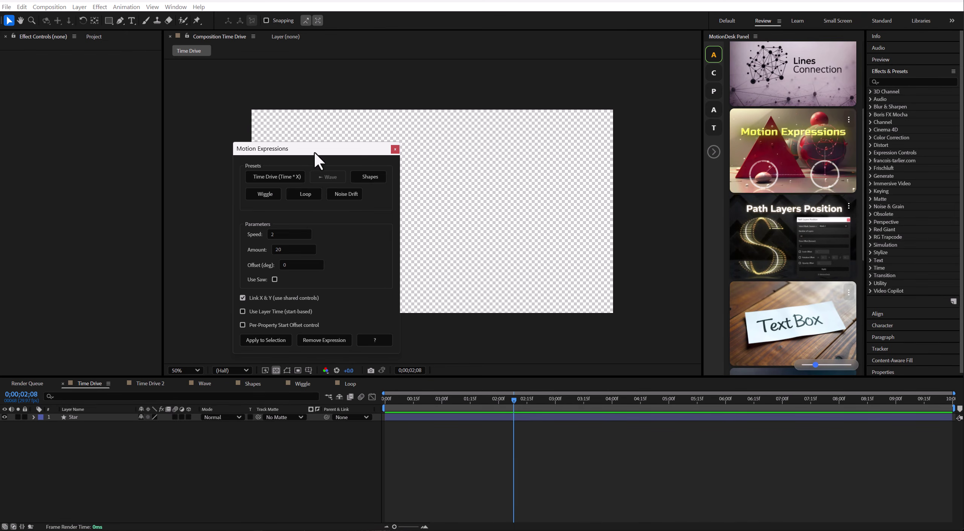
pyautogui.moveTo(318, 151); pyautogui.dragTo(749, 154)
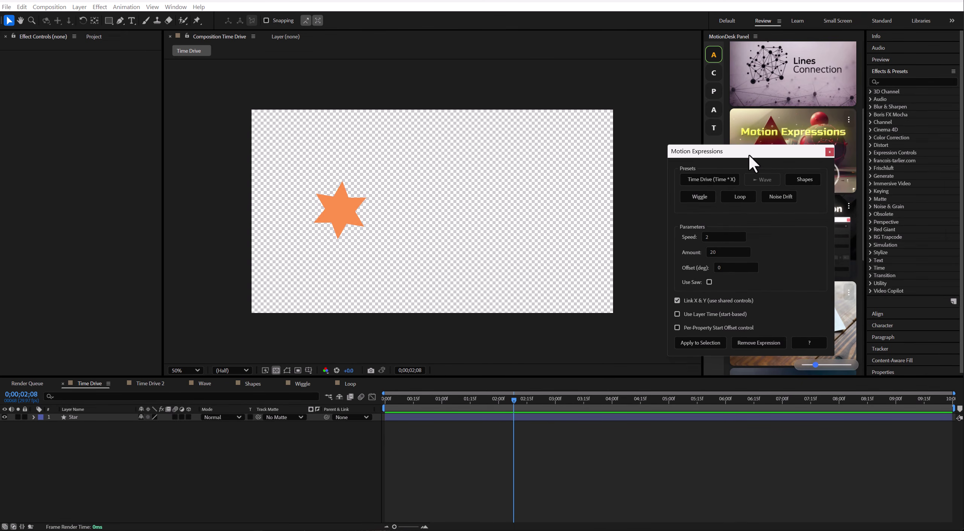
# Look through the Wiggle, Loop, Noise Drift and Shapes presets, and choose the Time Drive (Time * X) preset
pyautogui.click(698, 179)
pyautogui.click(698, 195)
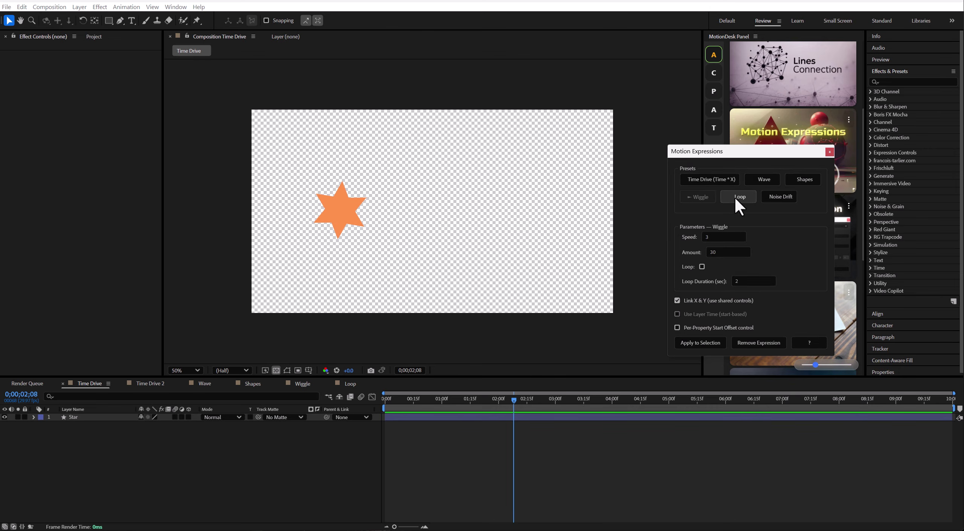
pyautogui.click(738, 197)
pyautogui.click(789, 195)
pyautogui.click(805, 183)
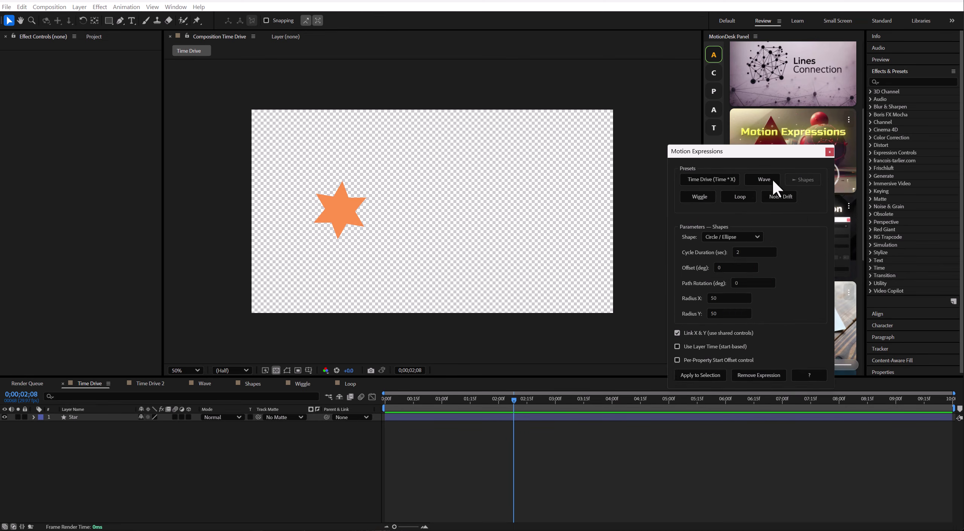
pyautogui.click(727, 179)
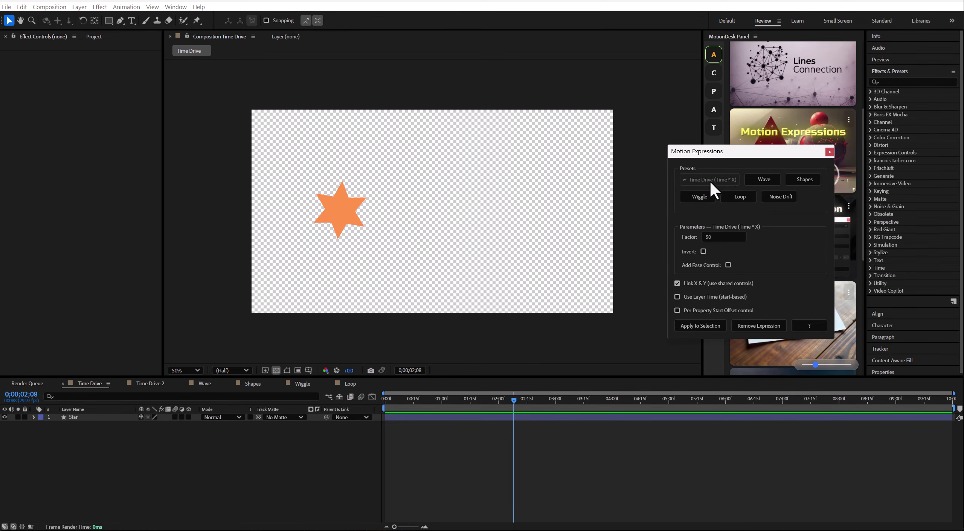
# Apply the Time Drive expression to the Star layer's Position with X and Y linked, and scrub through the motion
pyautogui.click(100, 418)
pyautogui.moveTo(425, 405); pyautogui.dragTo(497, 403)
pyautogui.click(33, 417)
pyautogui.click(88, 449)
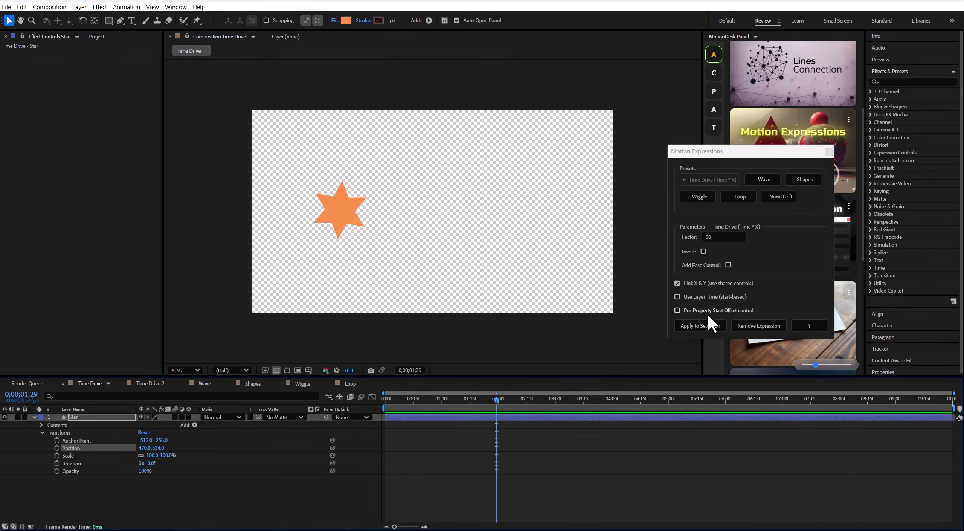
pyautogui.click(702, 326)
pyautogui.moveTo(388, 399); pyautogui.dragTo(493, 419)
# Set the Position XY Factor to 68 and enable Position XY Invert, scrubbing to preview the reversed motion
pyautogui.moveTo(94, 63)
pyautogui.mouseDown()
pyautogui.moveTo(121, 65)
pyautogui.moveTo(103, 65)
pyautogui.mouseUp()
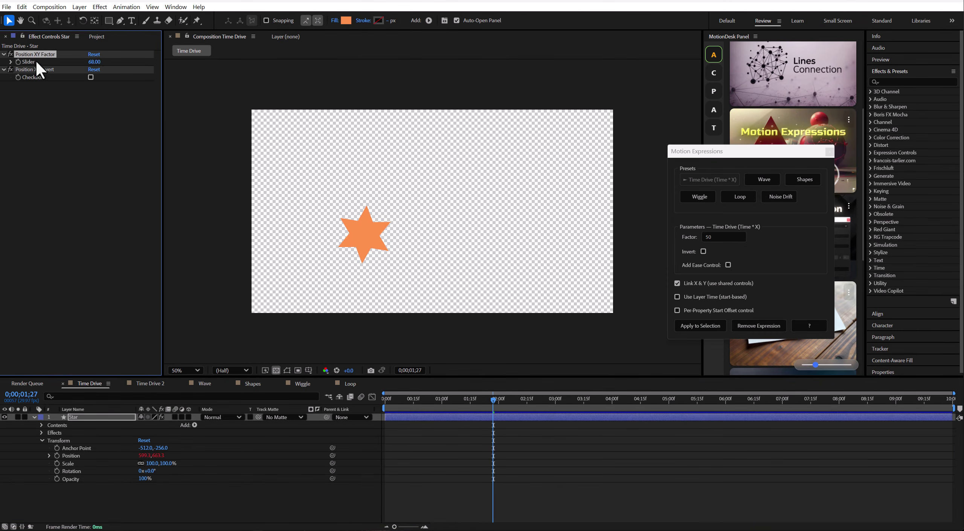
pyautogui.click(90, 78)
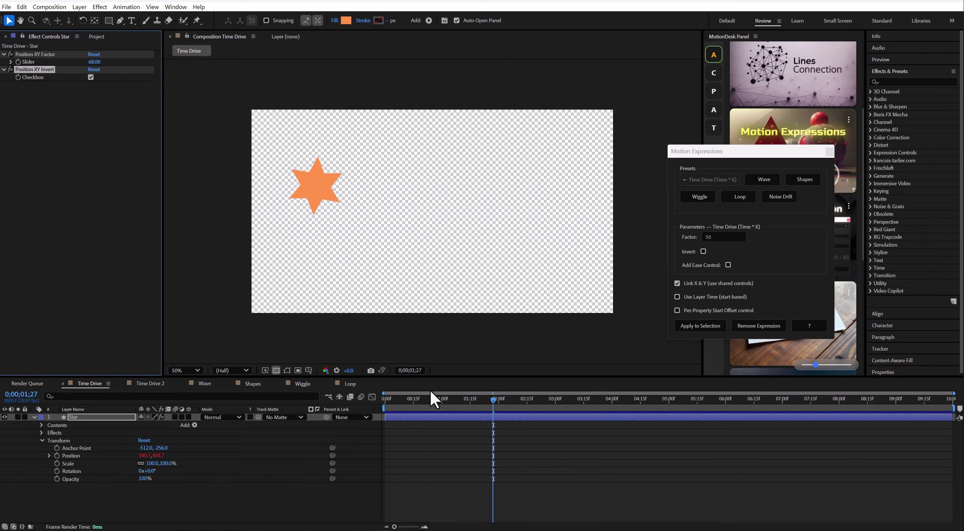
pyautogui.moveTo(431, 393); pyautogui.dragTo(453, 401)
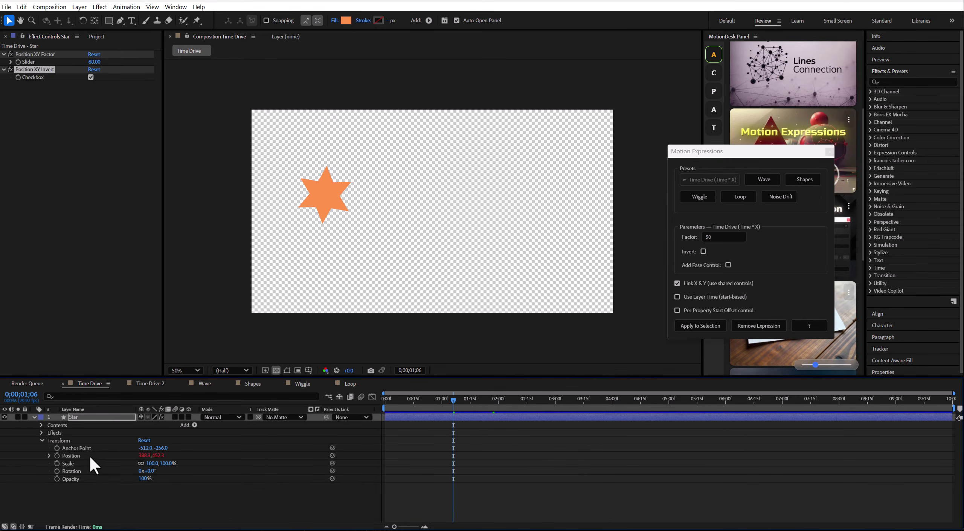
# Remove the expression from the Star's Position and reapply Time Drive with Link X & Y disabled, scrubbing to preview it
pyautogui.click(89, 455)
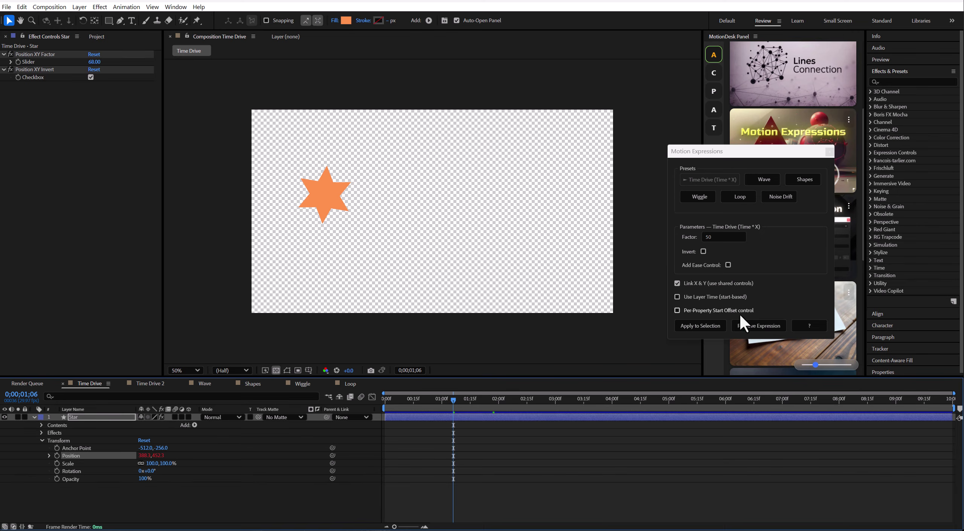
pyautogui.click(749, 327)
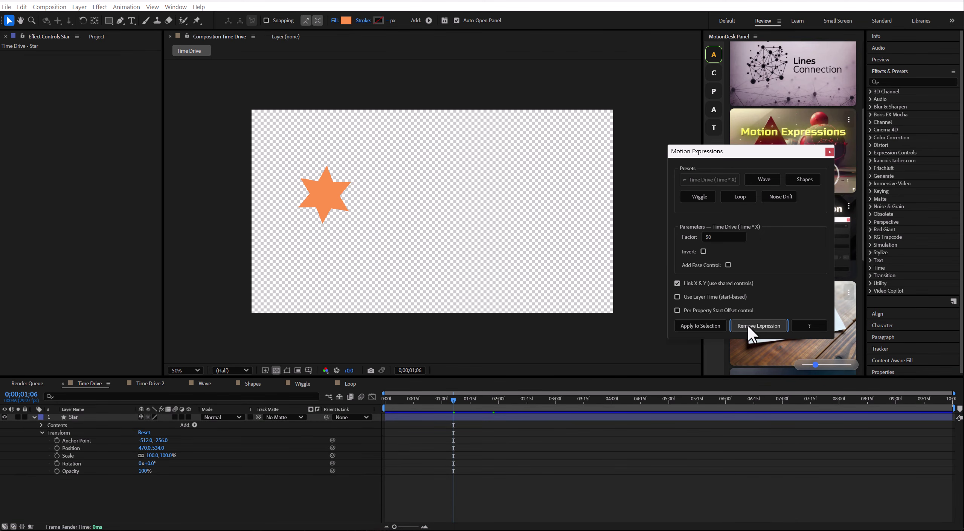
pyautogui.click(78, 449)
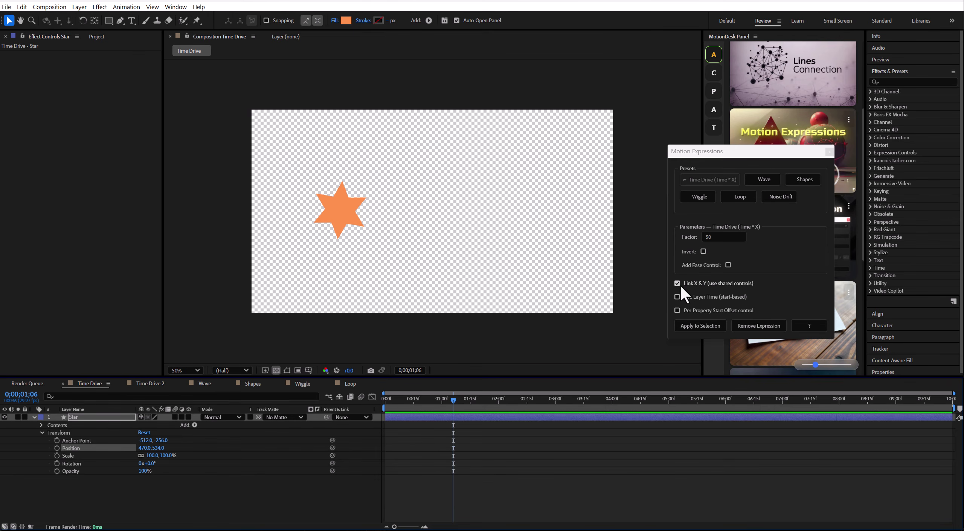
pyautogui.click(693, 283)
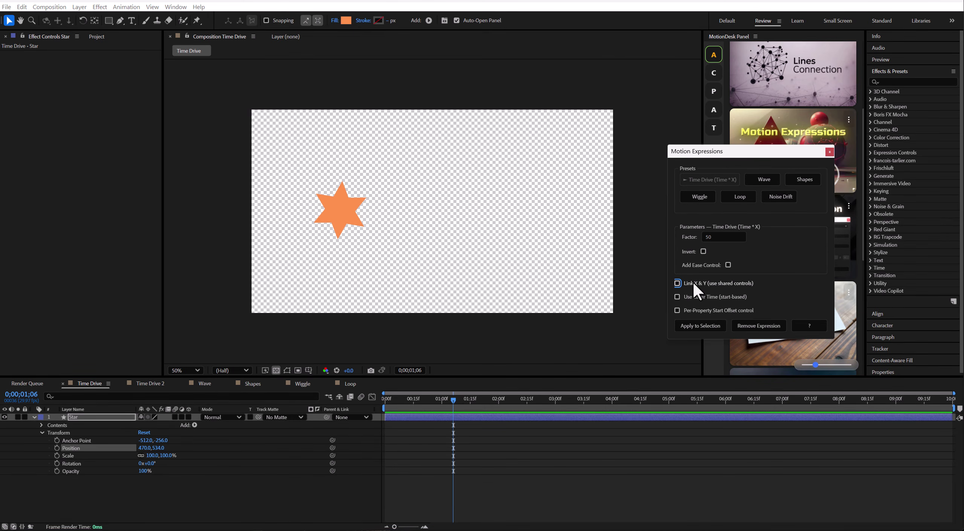
pyautogui.click(706, 324)
pyautogui.moveTo(392, 401); pyautogui.dragTo(505, 401)
# Set the Position Y Factor to 0 and the Position X Factor to 123, previewing the horizontal motion along the timeline
pyautogui.click(52, 53)
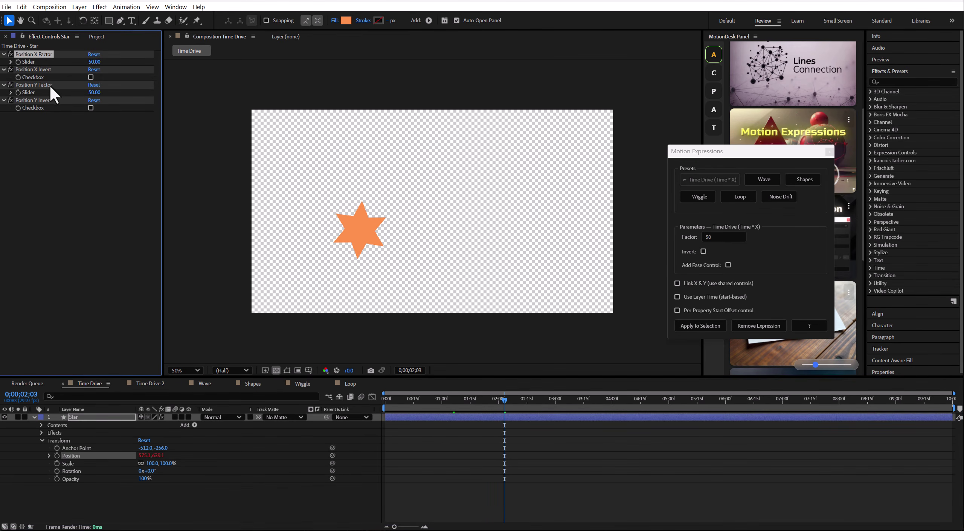
pyautogui.click(92, 93)
pyautogui.write('0')
pyautogui.press('Return')
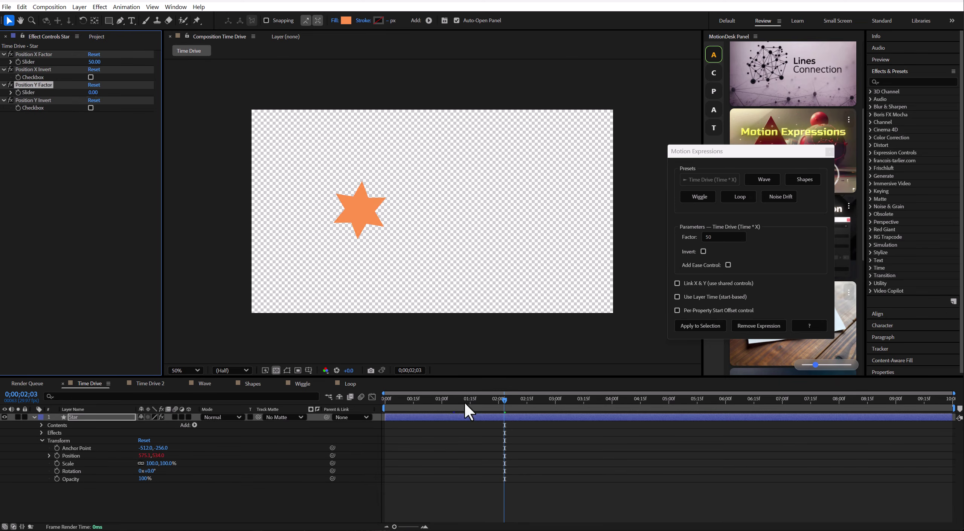
pyautogui.moveTo(394, 401); pyautogui.dragTo(518, 412)
pyautogui.moveTo(93, 62); pyautogui.dragTo(126, 70)
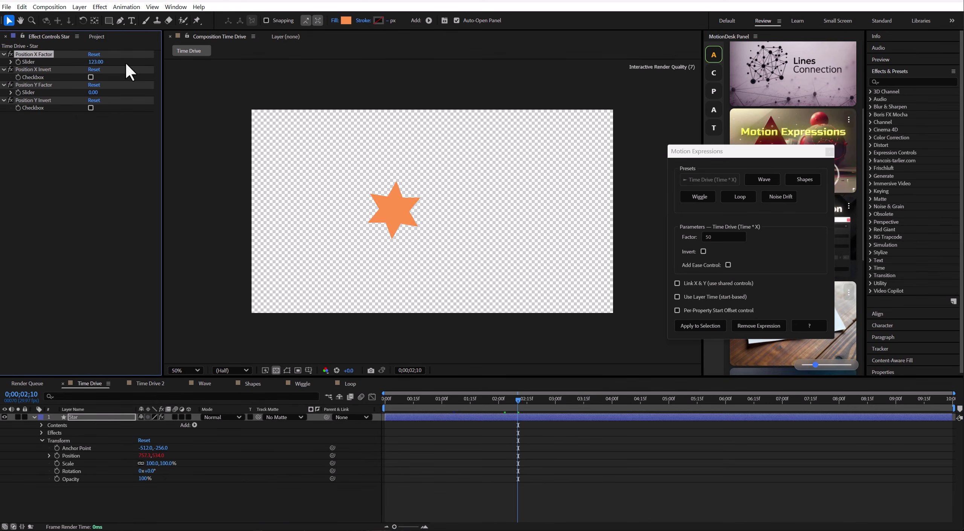
pyautogui.click(414, 403)
pyautogui.moveTo(414, 400); pyautogui.dragTo(561, 402)
# Remove the expression from the Star's Position and enable the Per-Property Start Offset control option
pyautogui.click(76, 456)
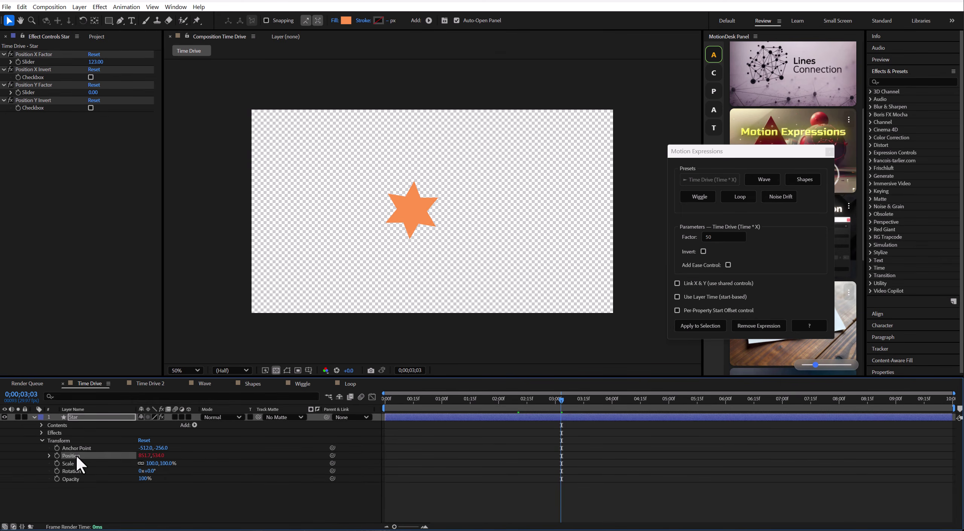
pyautogui.click(773, 321)
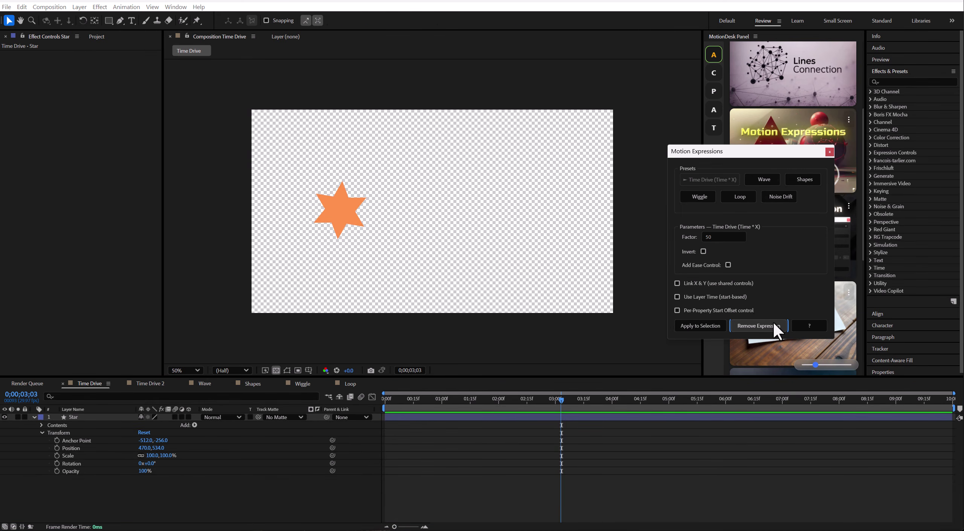
pyautogui.click(677, 312)
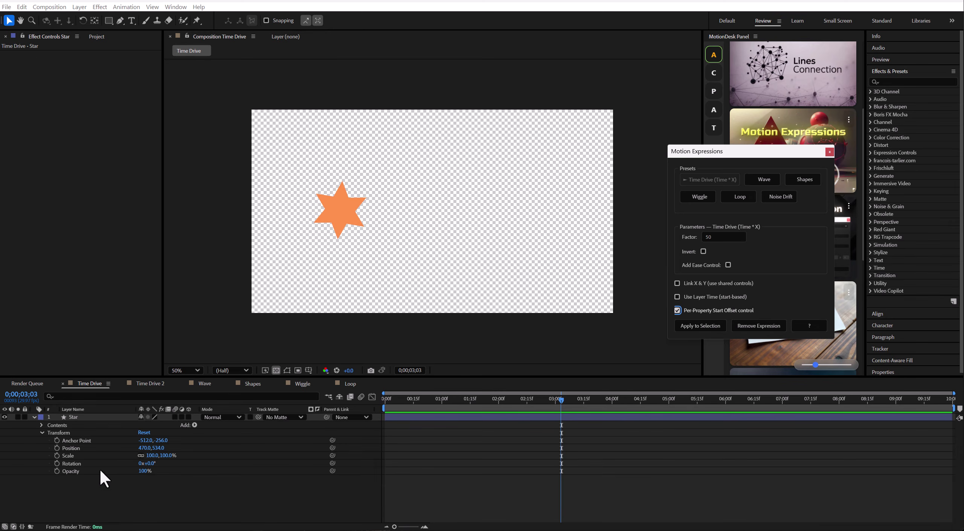
# Separate the Star's Position dimensions and apply Time Drive to X Position with a Factor of 200, scrubbing to preview it
pyautogui.rightClick(81, 448)
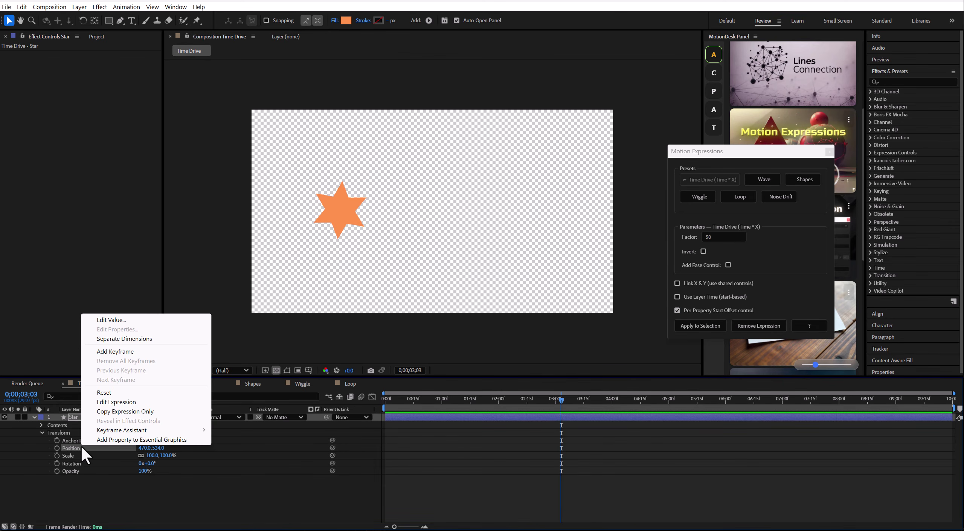
pyautogui.click(122, 339)
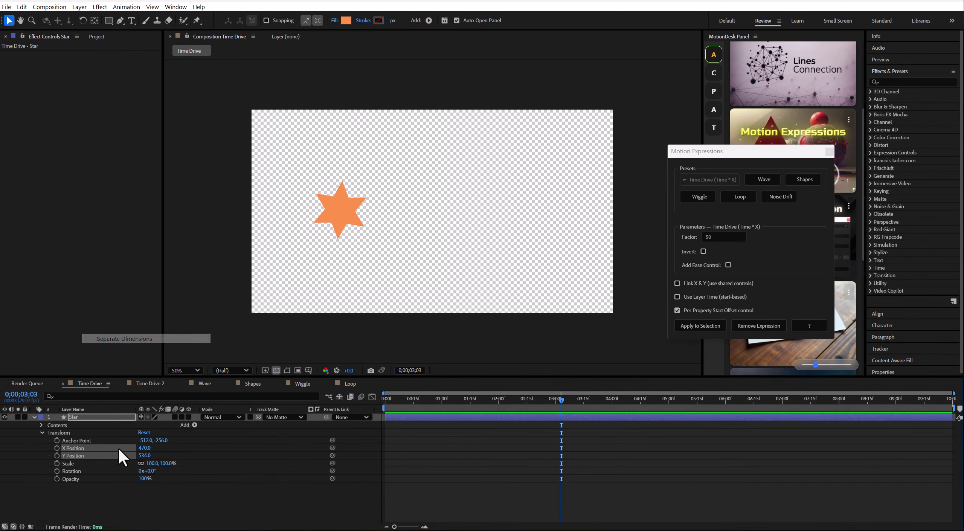
pyautogui.click(82, 447)
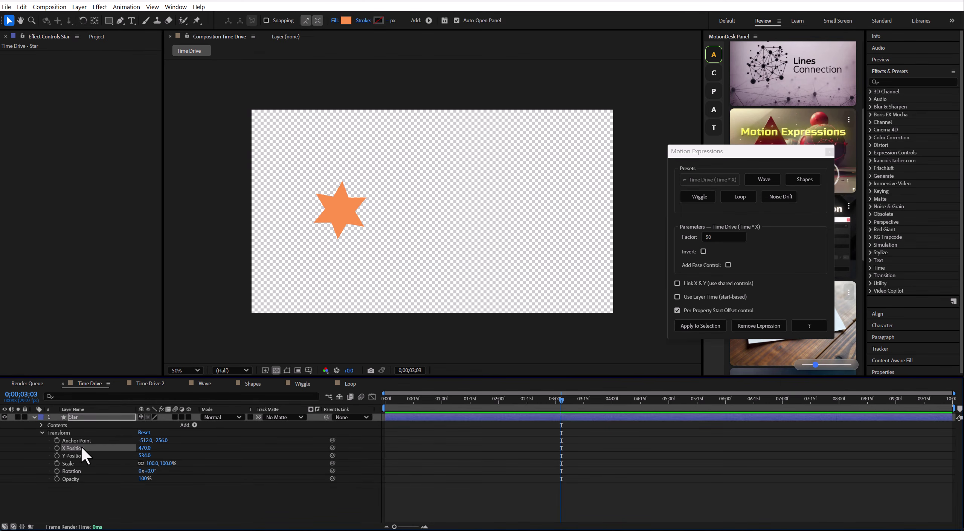
pyautogui.click(704, 325)
pyautogui.moveTo(389, 398); pyautogui.dragTo(504, 405)
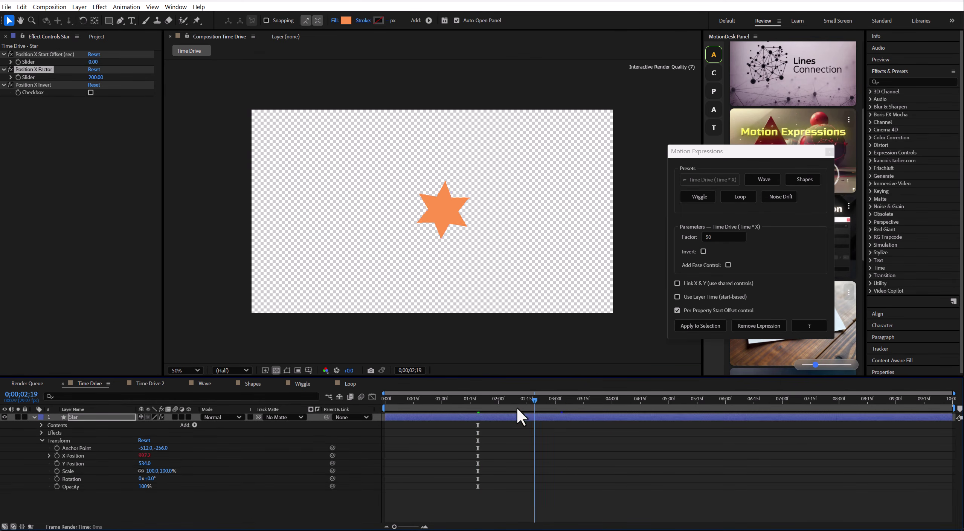
# Set the Star's Position X Start Offset to 2 seconds and scrub the timeline to preview the delayed motion
pyautogui.click(63, 53)
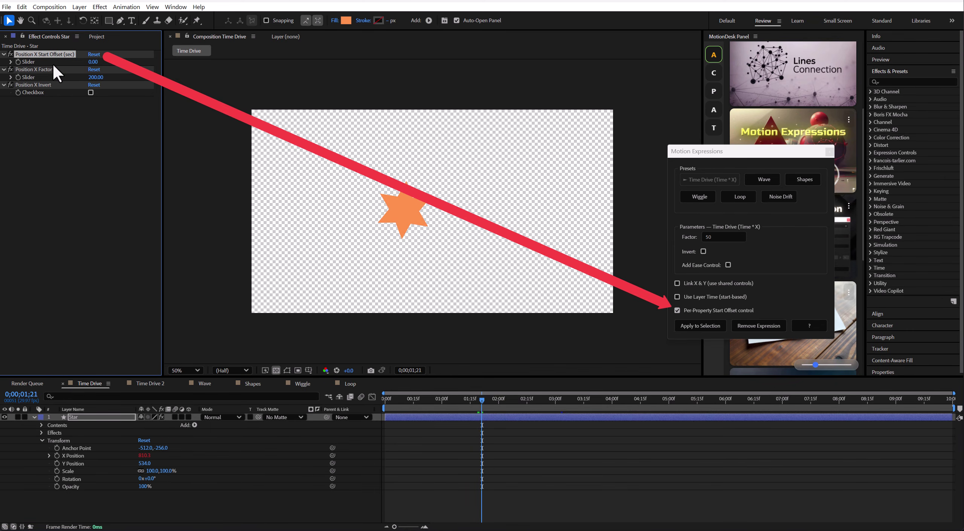
pyautogui.click(93, 62)
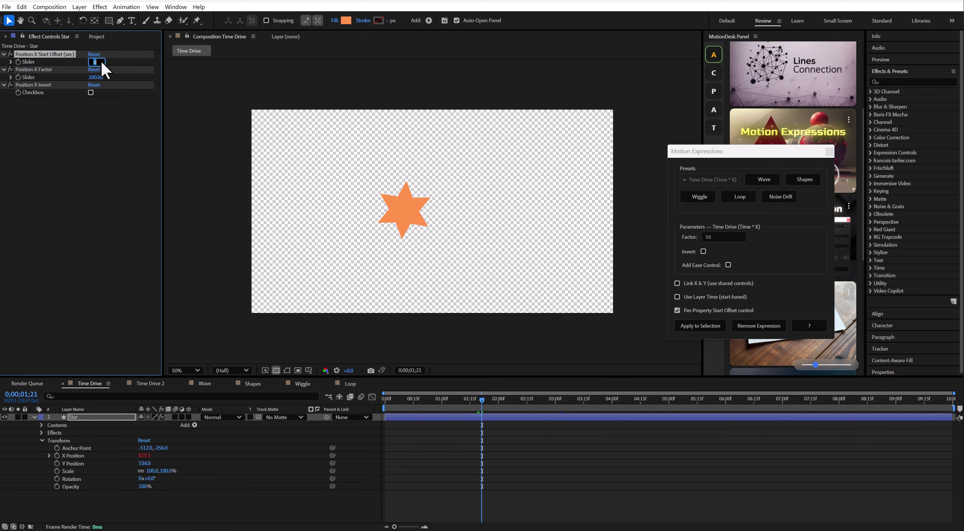
pyautogui.press('Return')
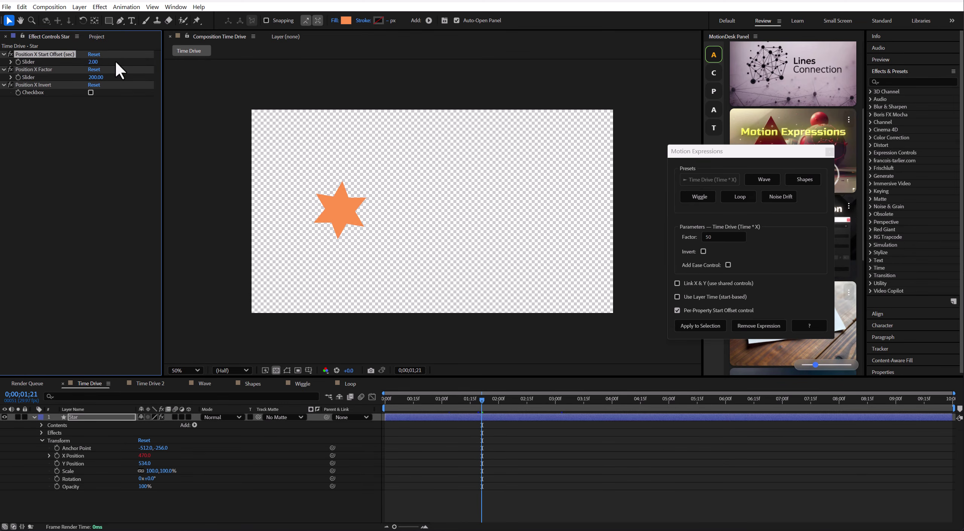
pyautogui.moveTo(385, 401); pyautogui.dragTo(613, 420)
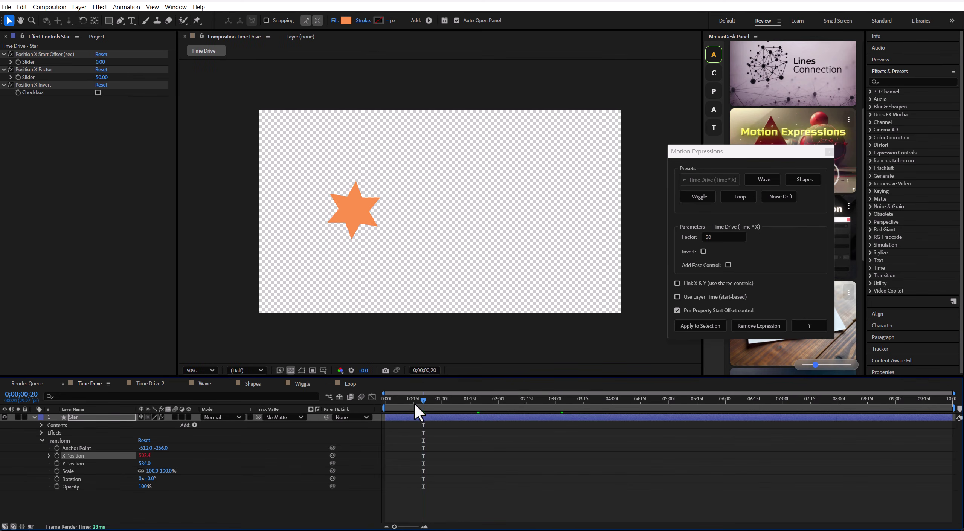
# Scrub the Star's motion with its layer starting at about 3 seconds, and shift the layer back to the composition start
pyautogui.moveTo(414, 406); pyautogui.dragTo(529, 412)
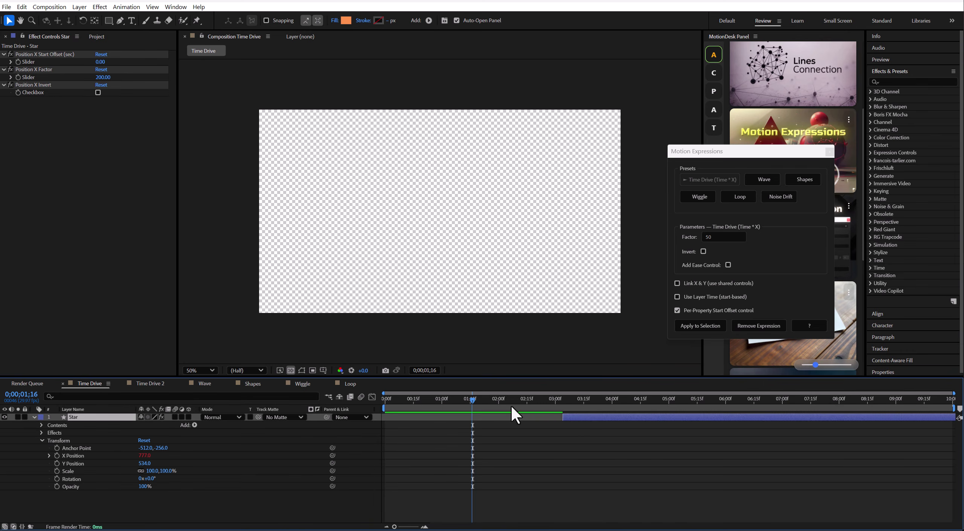
pyautogui.moveTo(555, 407); pyautogui.dragTo(416, 411)
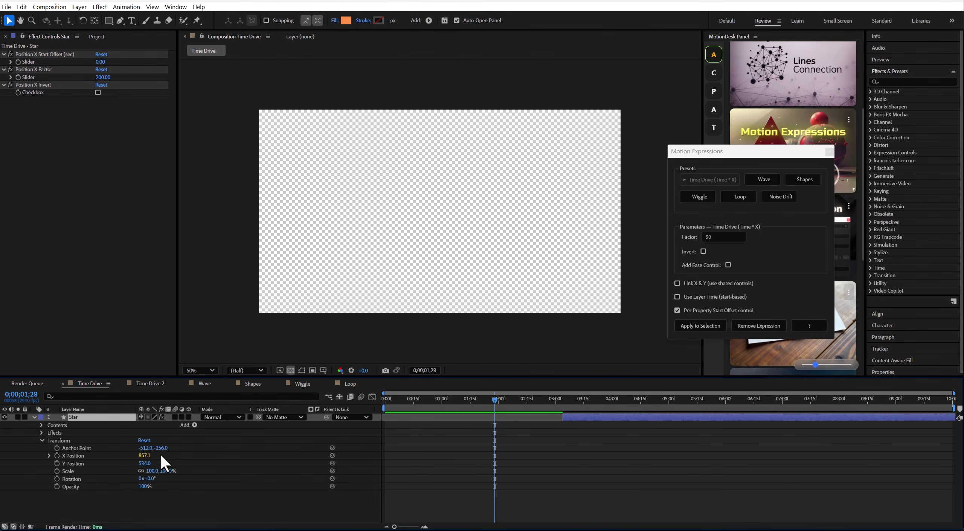
pyautogui.moveTo(574, 416); pyautogui.dragTo(447, 425)
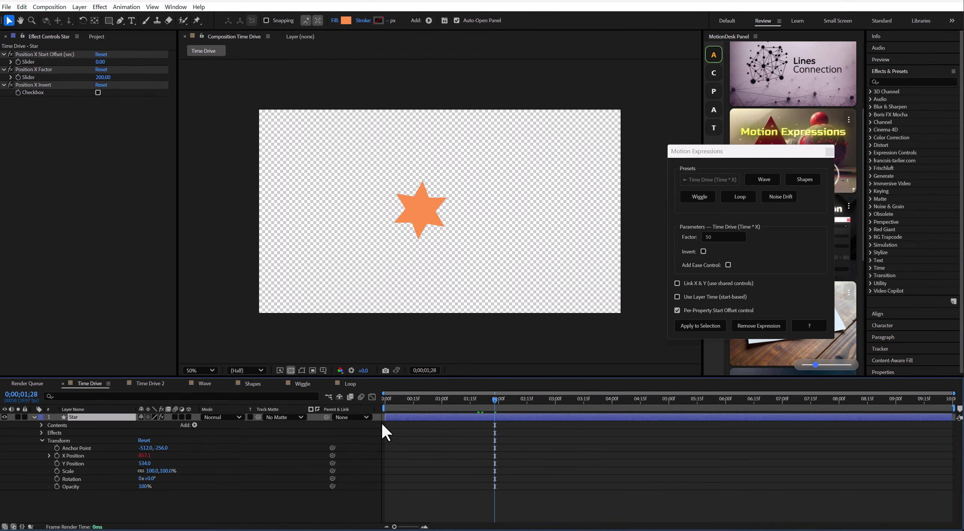
# Remove the Star's current expression, enable Use Layer Time, and reapply Time Drive to its X Position
pyautogui.click(766, 328)
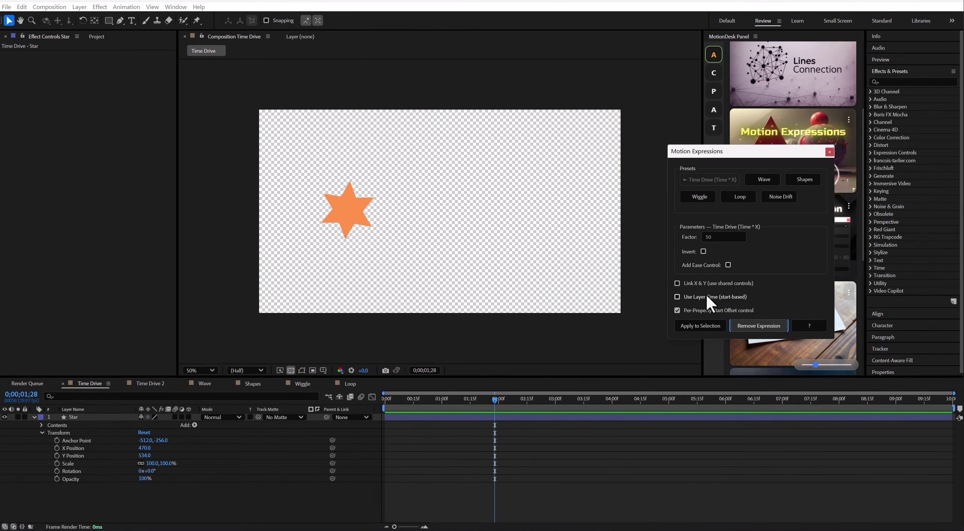
pyautogui.click(718, 295)
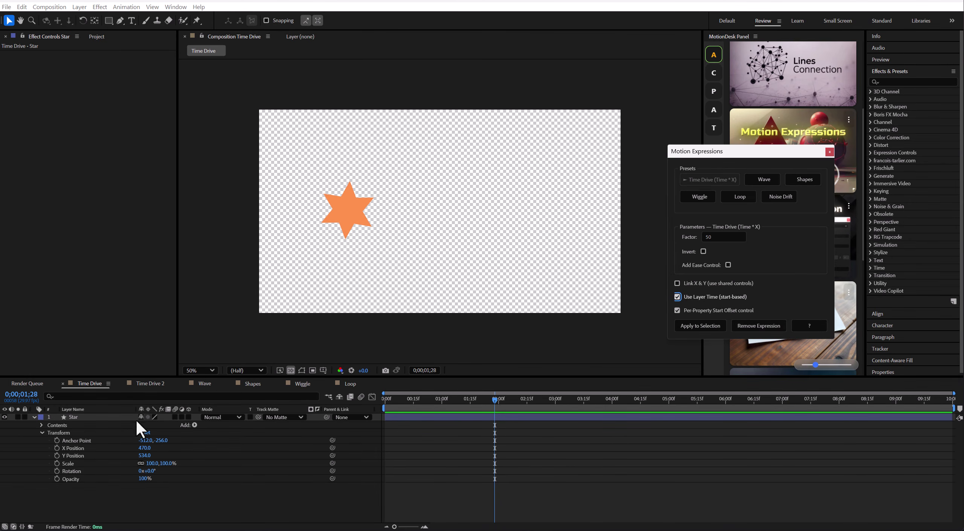
pyautogui.click(80, 447)
pyautogui.click(701, 326)
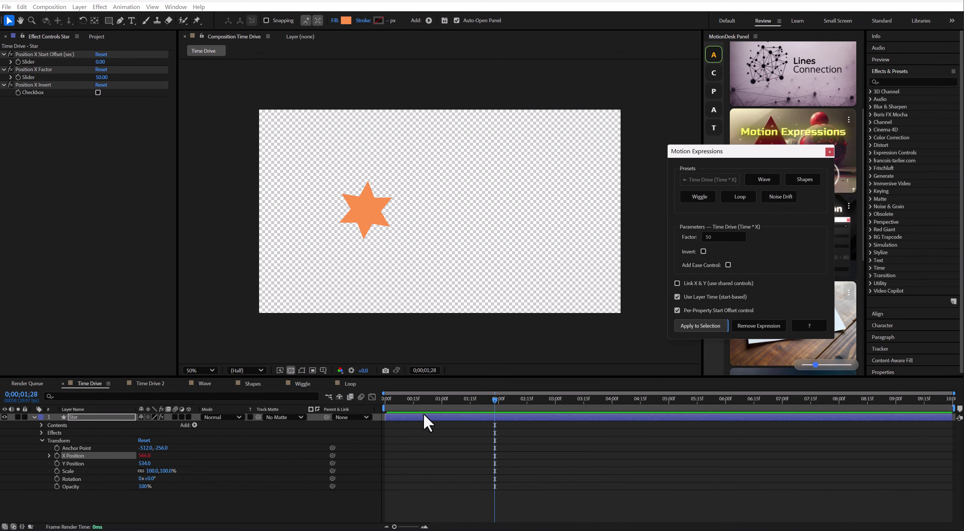
# Shift the Star layer to start about 2 seconds in, scrub the layer-time motion, and return its start to 0;00;00;00
pyautogui.click(419, 400)
pyautogui.moveTo(411, 419); pyautogui.dragTo(549, 417)
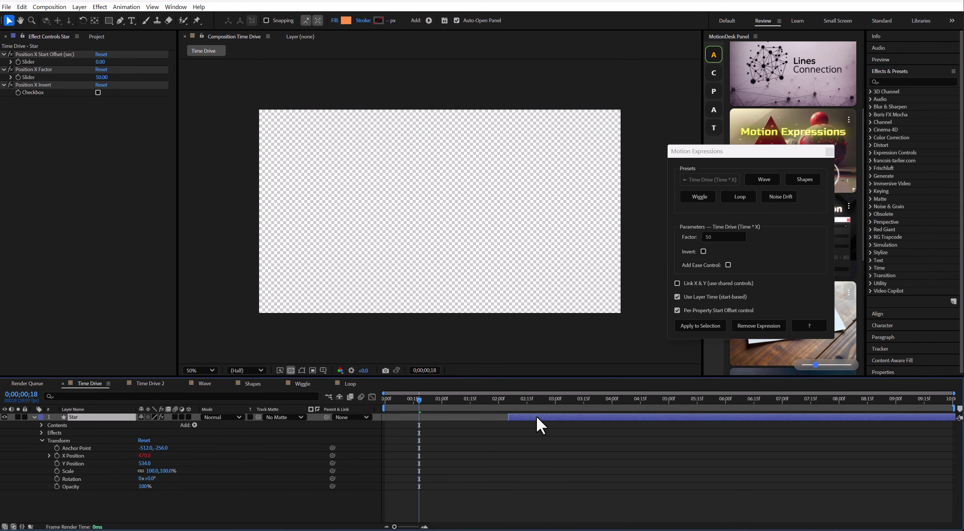
pyautogui.moveTo(439, 400)
pyautogui.mouseDown()
pyautogui.moveTo(488, 400)
pyautogui.moveTo(440, 400)
pyautogui.mouseUp()
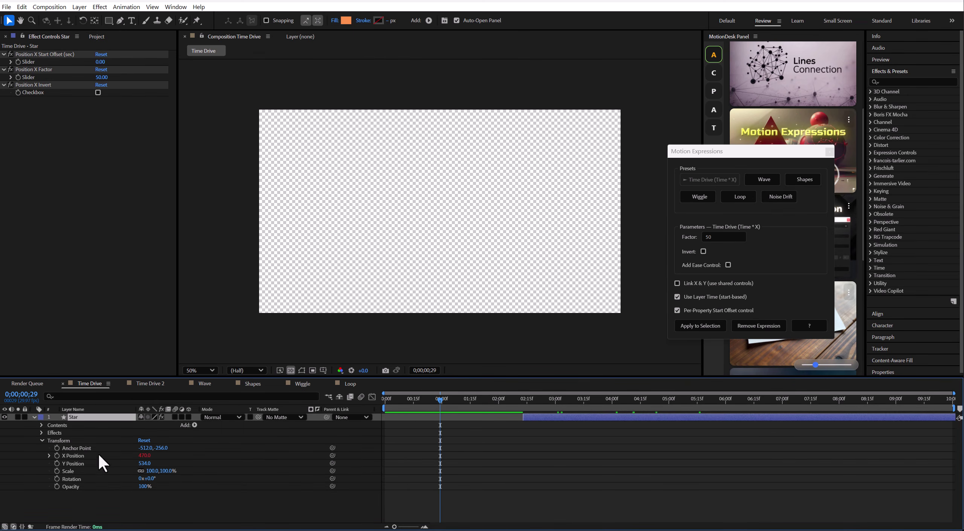
pyautogui.click(484, 400)
pyautogui.moveTo(523, 404); pyautogui.dragTo(501, 425)
pyautogui.moveTo(448, 392); pyautogui.dragTo(384, 403)
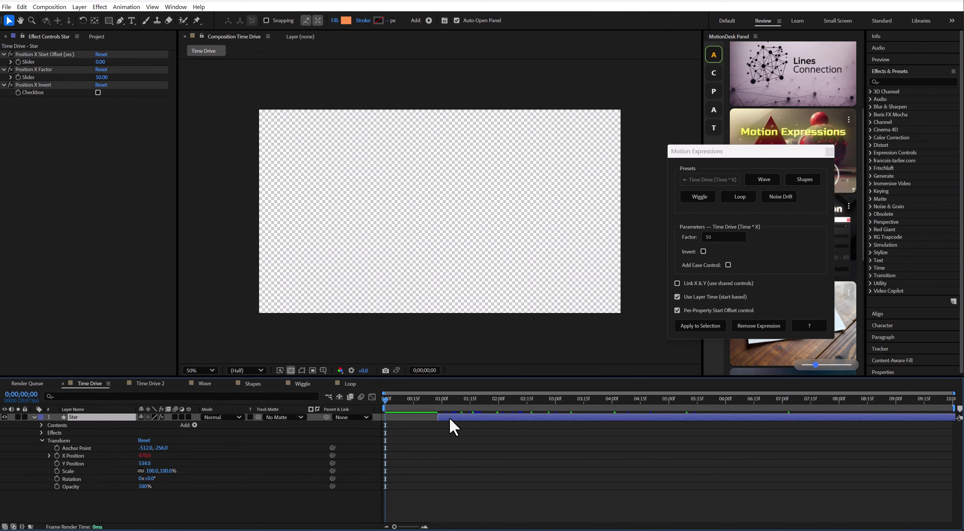
pyautogui.press('[')
pyautogui.click(98, 456)
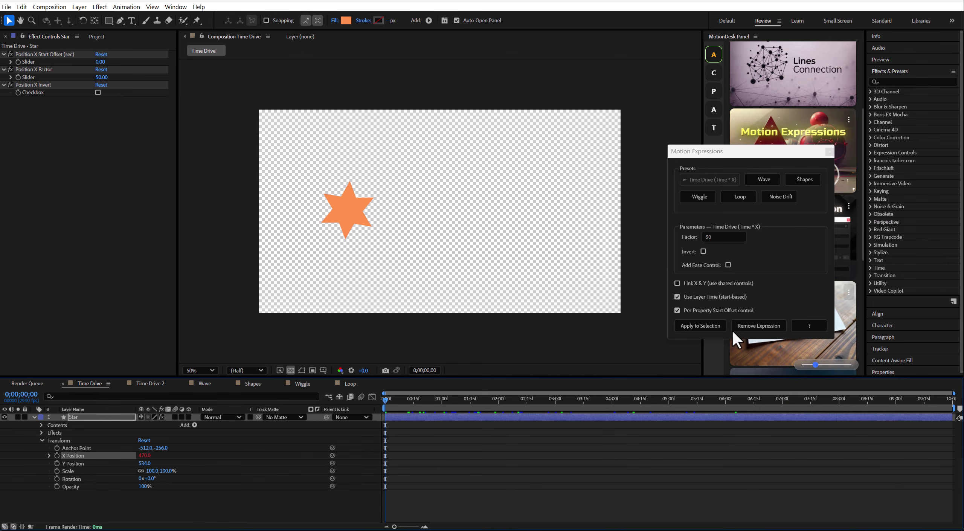
# In the Time Drive 2 composition, apply Time Drive to layer 1's Orientation with Use Layer Time and Per-Property Start Offset disabled
pyautogui.click(150, 383)
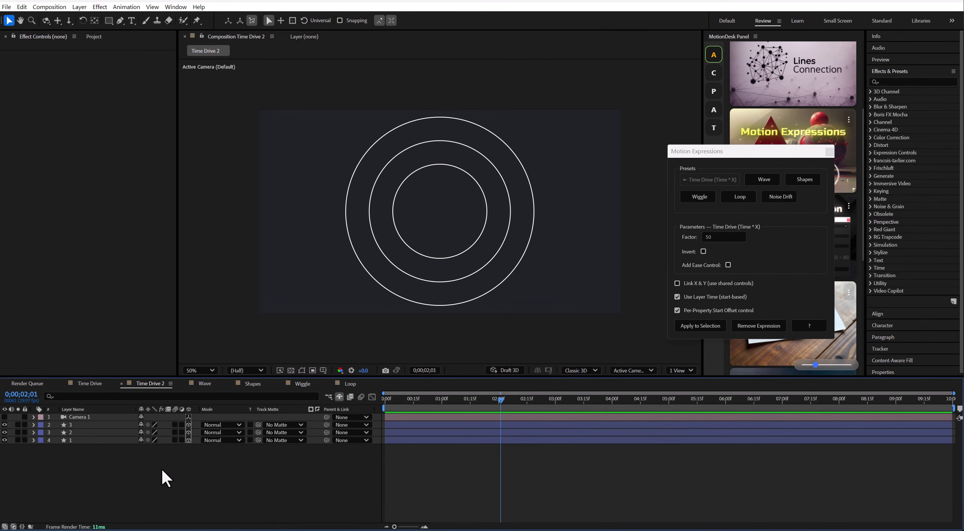
pyautogui.click(86, 438)
pyautogui.click(34, 440)
pyautogui.click(93, 486)
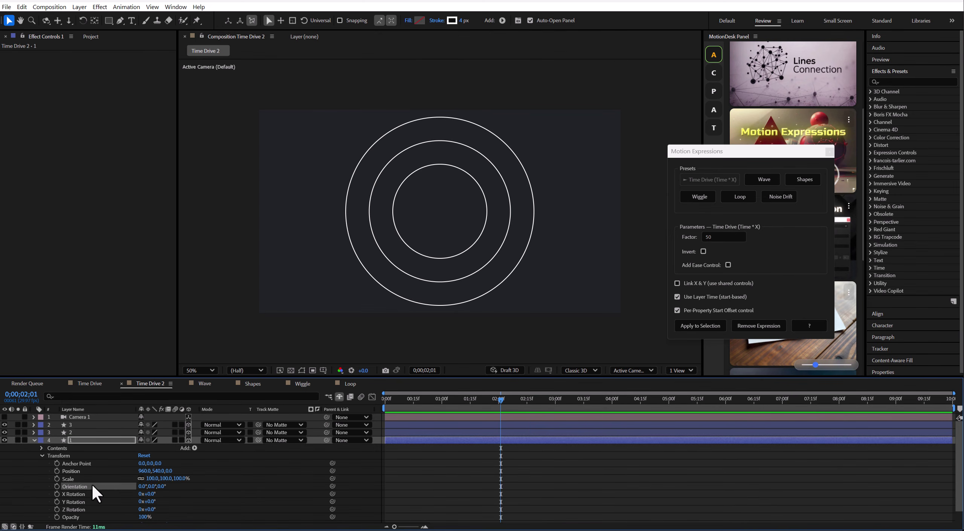
pyautogui.click(711, 296)
pyautogui.click(711, 310)
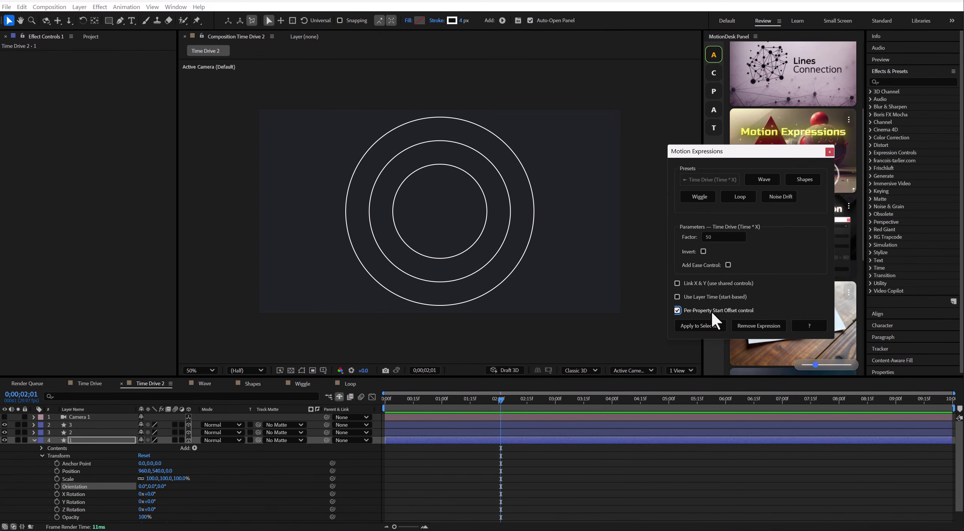
pyautogui.click(707, 325)
pyautogui.moveTo(393, 402)
pyautogui.mouseDown()
pyautogui.moveTo(467, 414)
pyautogui.moveTo(906, 415)
pyautogui.moveTo(388, 410)
pyautogui.mouseUp()
pyautogui.click(34, 441)
# Apply Time Drive to the Orientation of layer 2 and scrub the timeline to preview the rotation
pyautogui.click(79, 433)
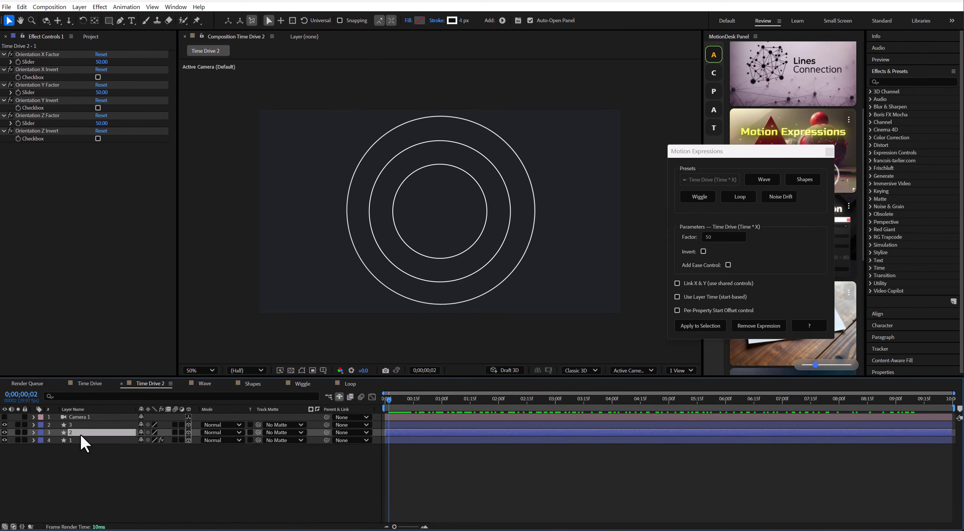
pyautogui.click(34, 433)
pyautogui.click(40, 448)
pyautogui.click(75, 479)
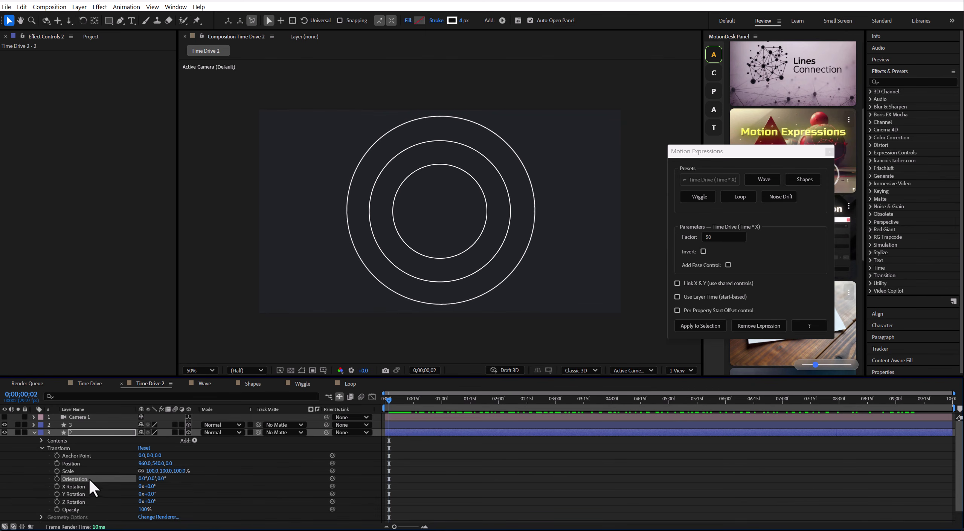
pyautogui.click(701, 326)
pyautogui.click(400, 404)
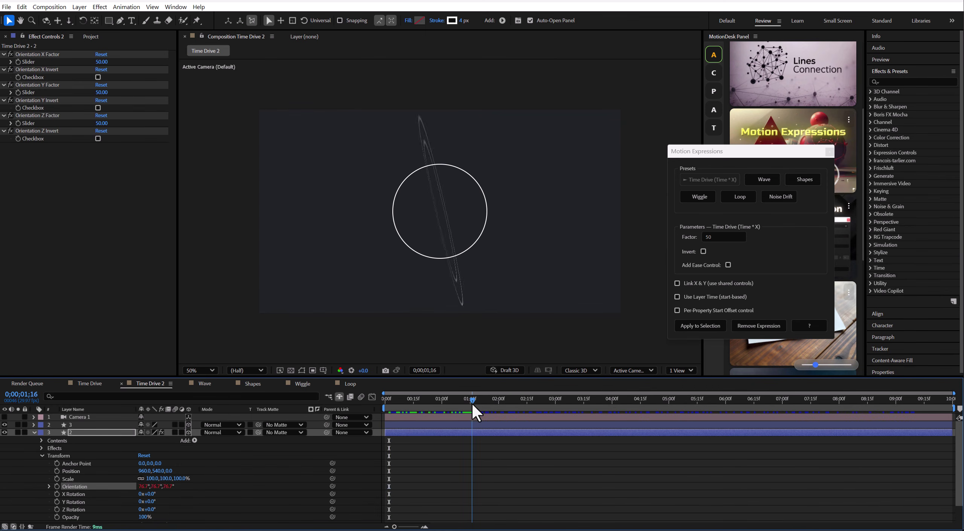
# Enable Orientation Y Invert on layer 2 and set its Orientation Z Factor to 55, scrubbing to preview the result
pyautogui.click(39, 98)
pyautogui.click(98, 107)
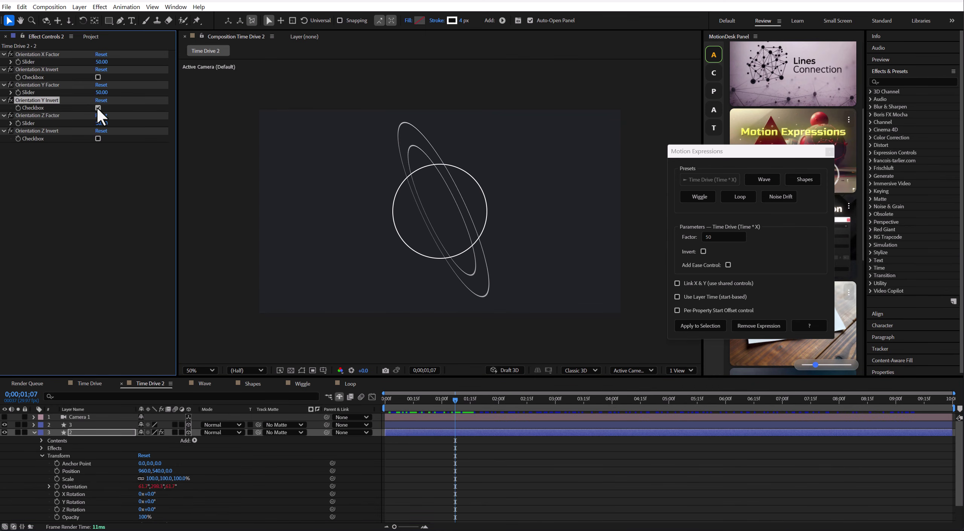
pyautogui.moveTo(396, 402); pyautogui.dragTo(431, 431)
pyautogui.moveTo(101, 123); pyautogui.dragTo(104, 124)
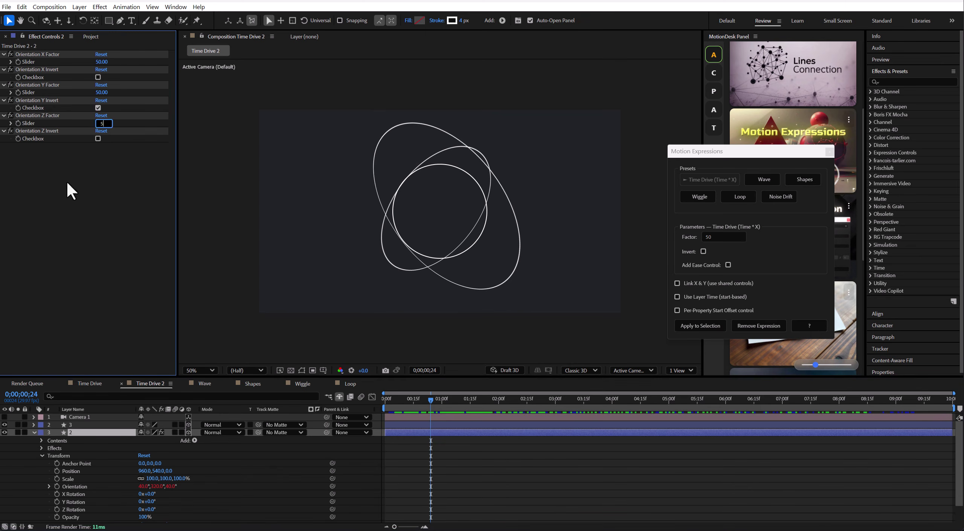
pyautogui.write('55')
pyautogui.click(116, 200)
pyautogui.moveTo(392, 400); pyautogui.dragTo(628, 400)
pyautogui.click(34, 432)
# Apply Time Drive to layer 3's Y Rotation and X Rotation, scrubbing to preview the combined rotation
pyautogui.click(82, 426)
pyautogui.click(33, 425)
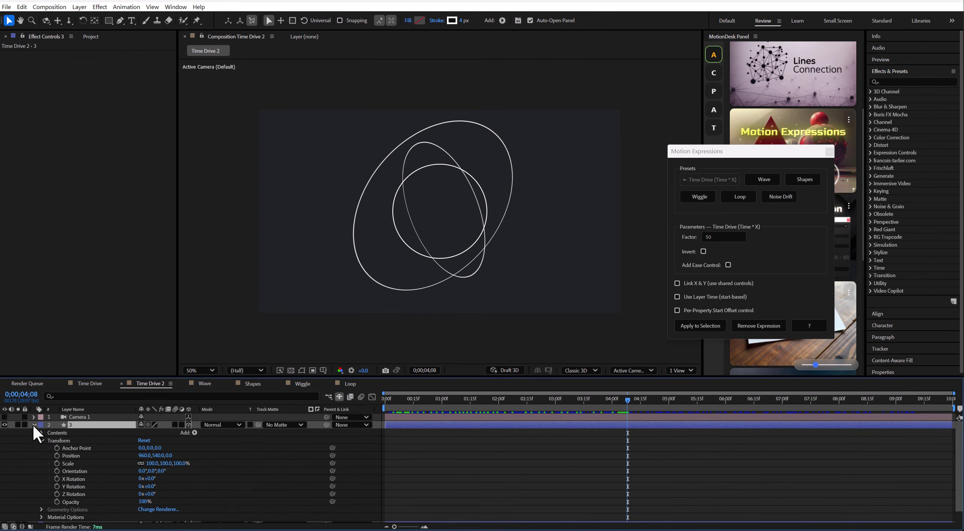
pyautogui.click(80, 486)
pyautogui.click(700, 326)
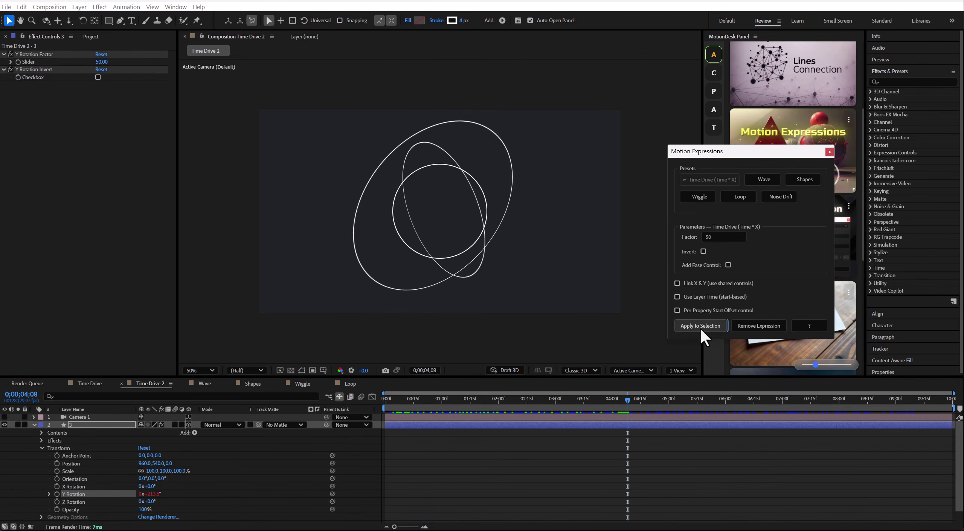
pyautogui.moveTo(411, 400); pyautogui.dragTo(550, 394)
pyautogui.click(73, 486)
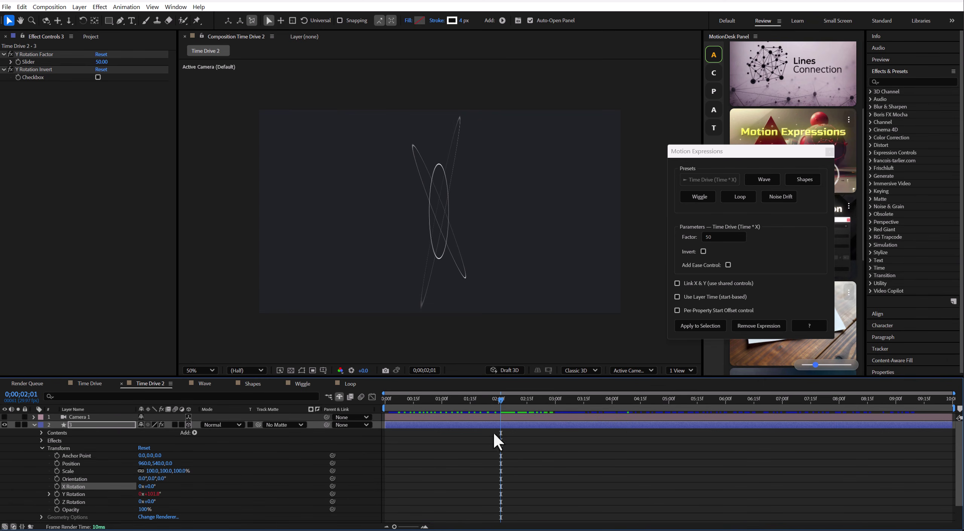
pyautogui.click(700, 326)
pyautogui.moveTo(501, 399); pyautogui.dragTo(431, 418)
# Set both the X Rotation Factor and Y Rotation Factor of layer 3 to 75 and preview the motion
pyautogui.click(101, 93)
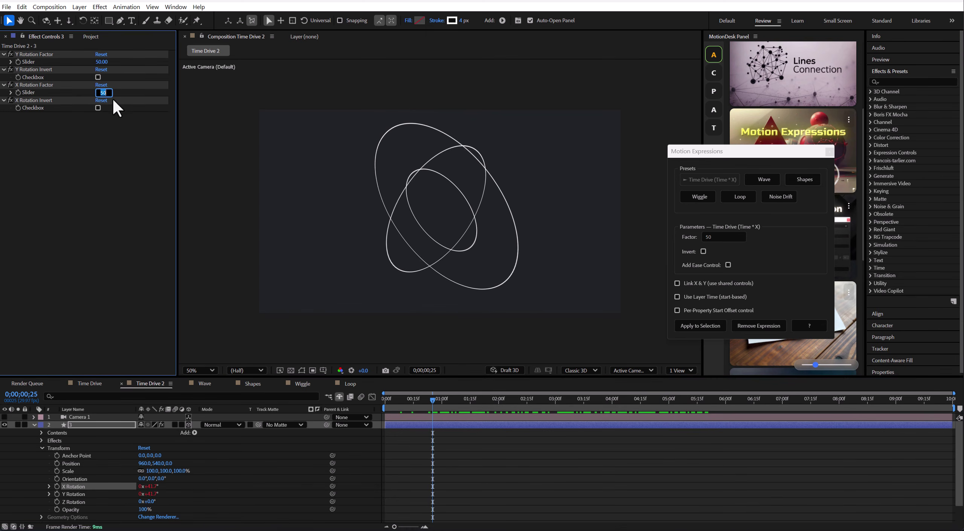
pyautogui.write('75')
pyautogui.press('Return')
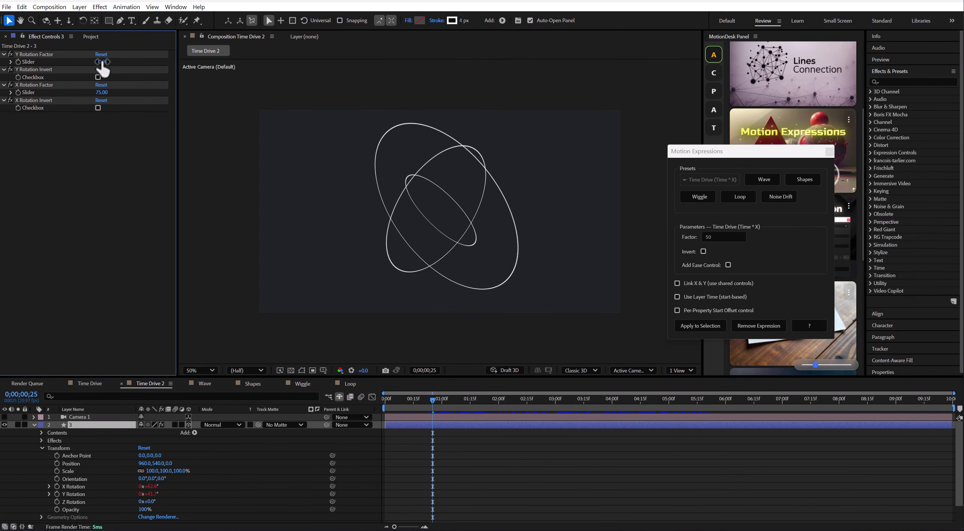
pyautogui.write('75')
pyautogui.press('Return')
pyautogui.moveTo(462, 405); pyautogui.dragTo(407, 406)
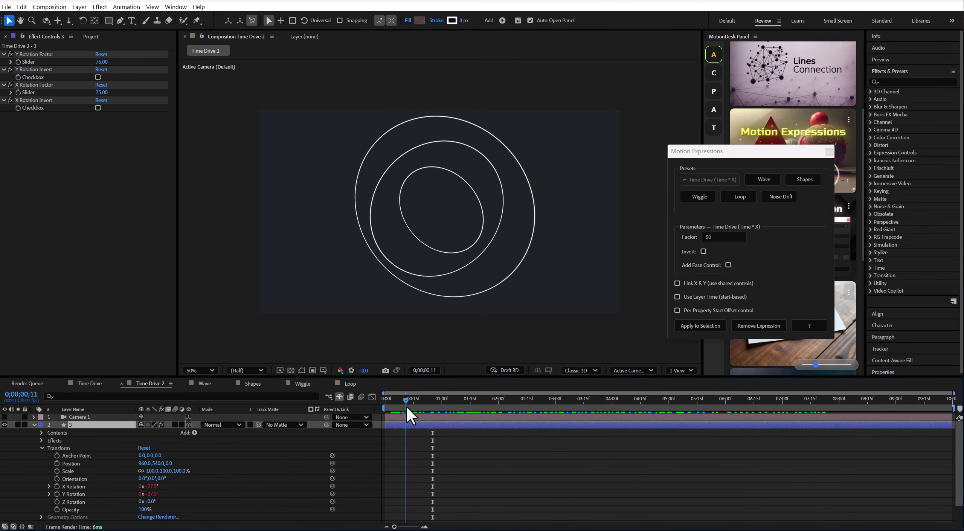
pyautogui.click(33, 425)
# Make Camera 1 visible, play the rotating rings animation, and return the playhead to the start
pyautogui.click(5, 417)
pyautogui.click(236, 476)
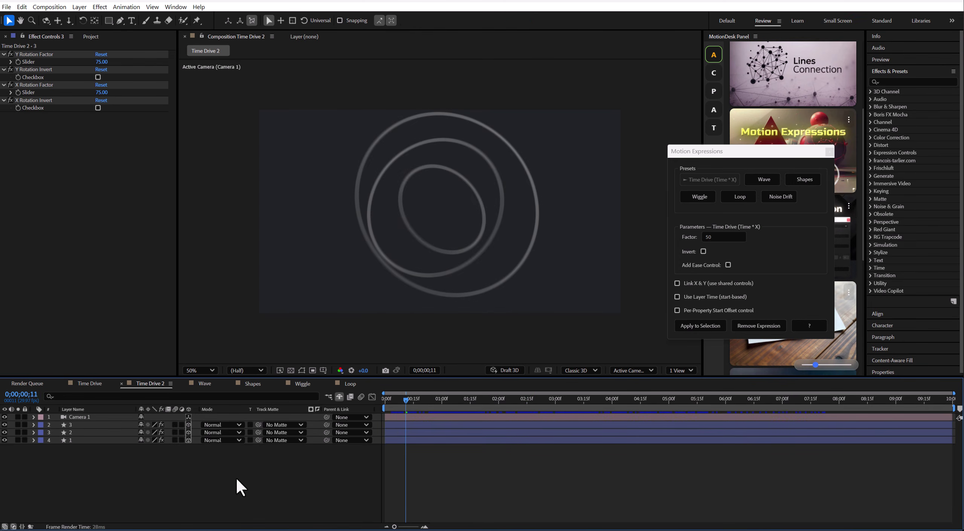
pyautogui.press('space')
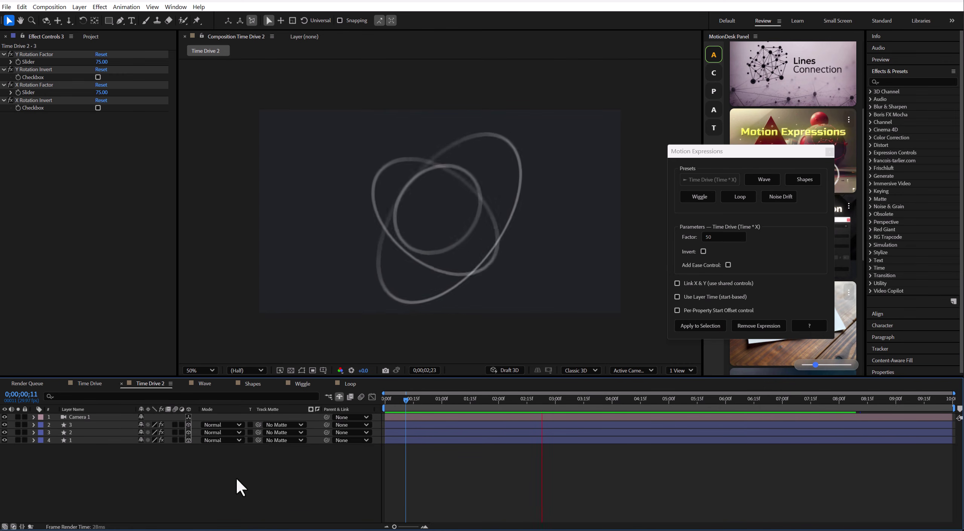
pyautogui.moveTo(411, 399); pyautogui.dragTo(382, 413)
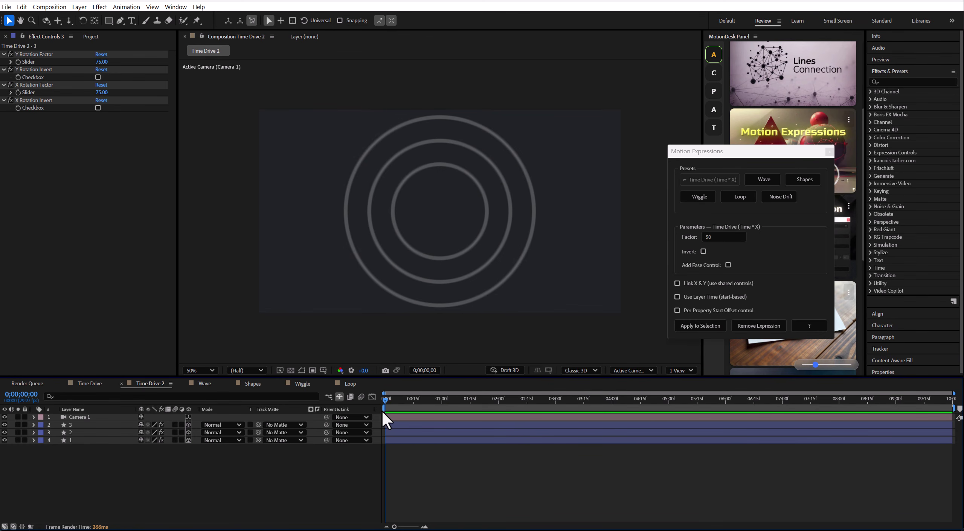
# In the Wave composition, separate the Position dimensions of the bottle's Layer 10
pyautogui.click(207, 383)
pyautogui.moveTo(422, 395); pyautogui.dragTo(506, 403)
pyautogui.click(92, 425)
pyautogui.moveTo(440, 196); pyautogui.dragTo(442, 223)
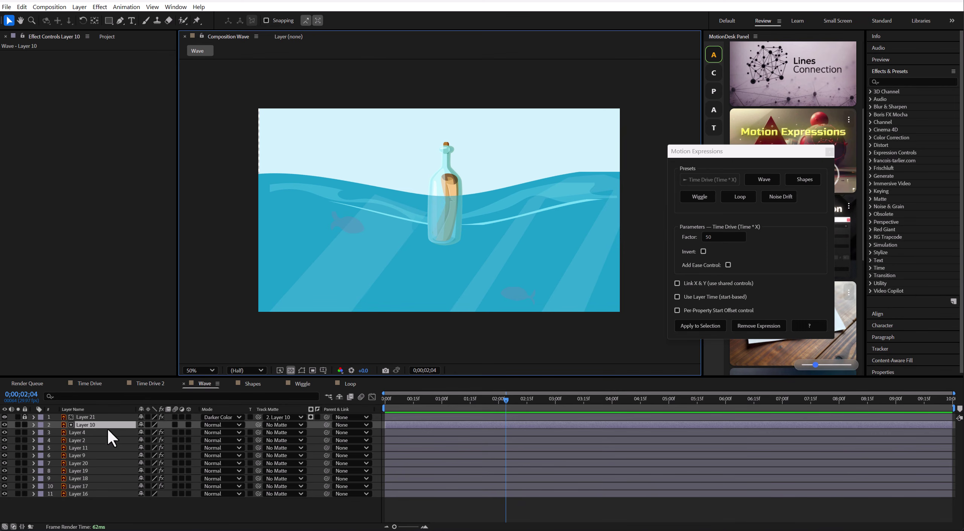
pyautogui.click(106, 425)
pyautogui.click(33, 425)
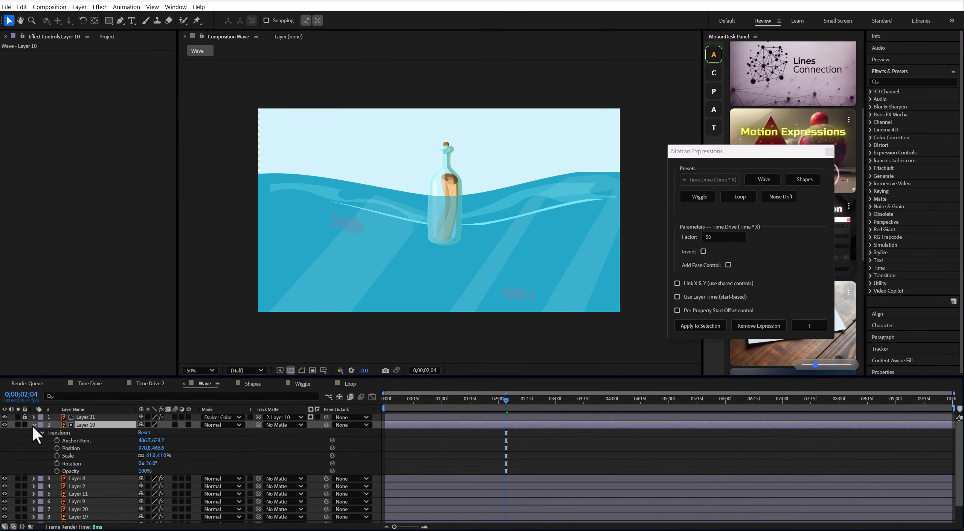
pyautogui.click(80, 447)
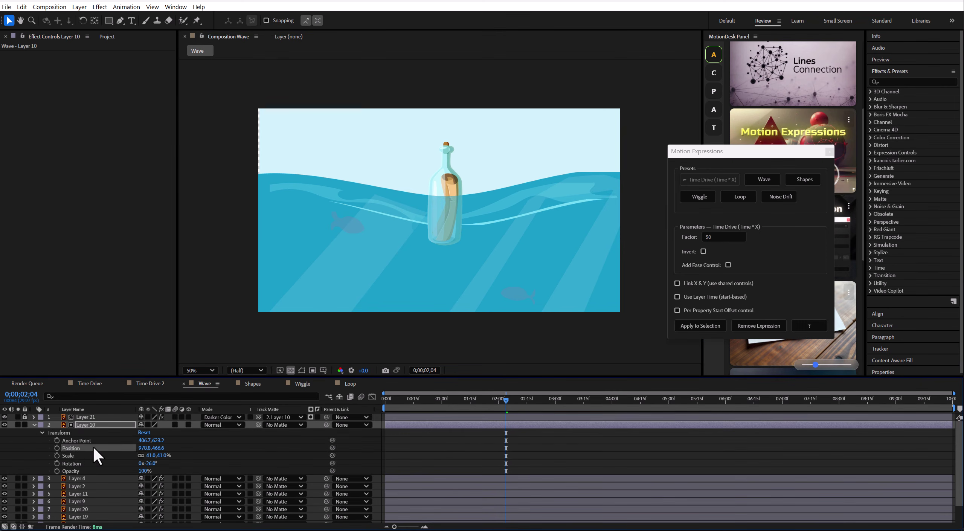
pyautogui.rightClick(93, 447)
pyautogui.click(130, 340)
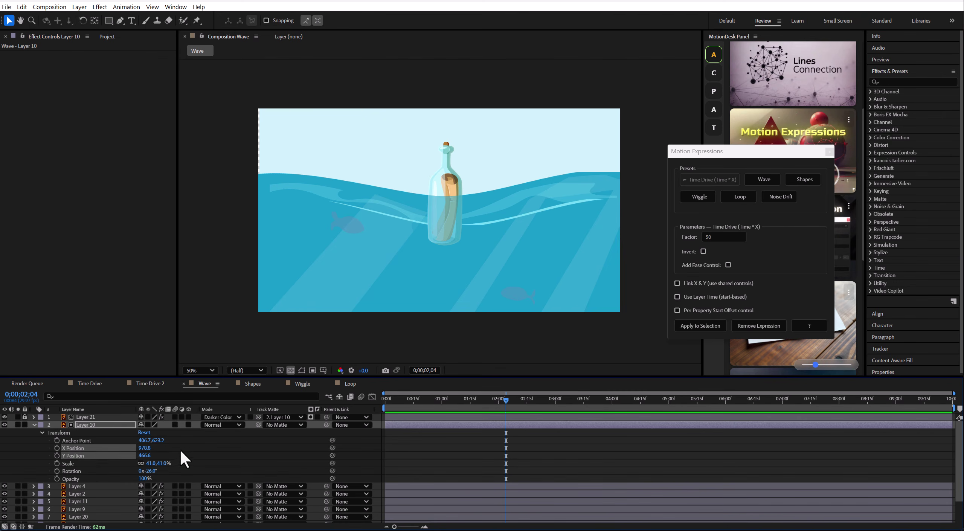
# Apply the Wave preset to the Y Position of the bottle's Layer 10 and scrub the timeline to preview it
pyautogui.click(95, 456)
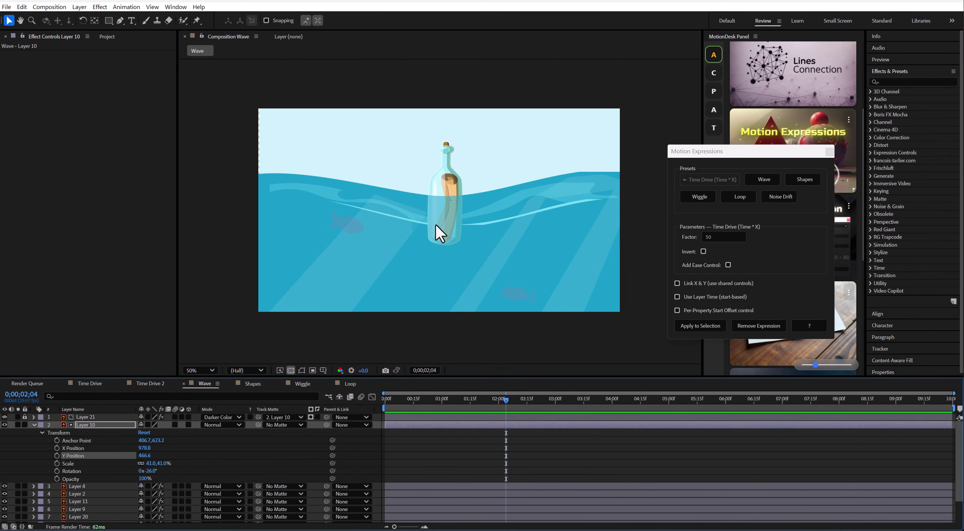
pyautogui.click(759, 181)
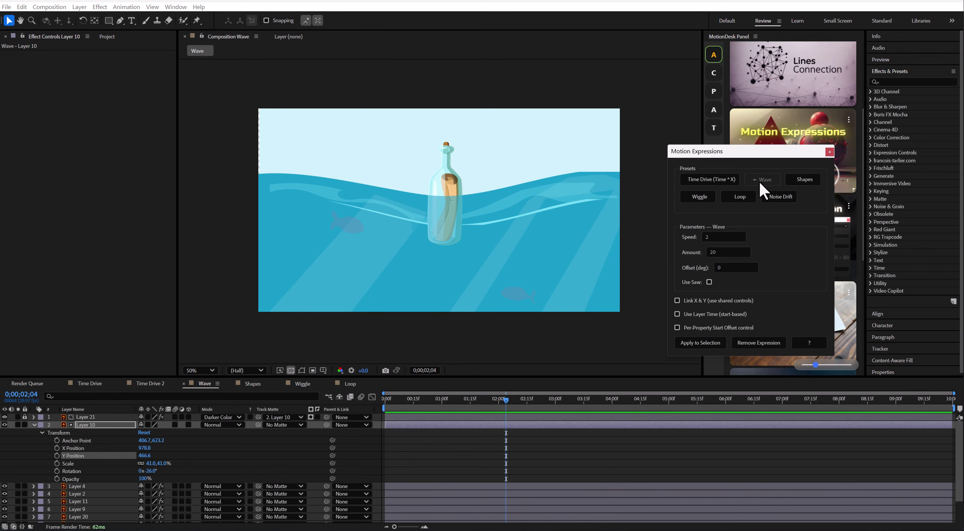
pyautogui.click(700, 343)
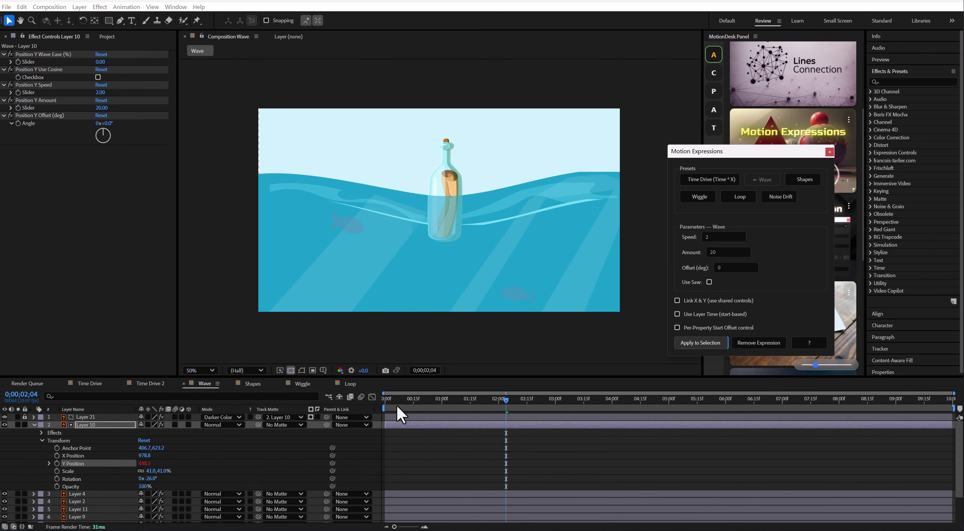
pyautogui.click(394, 401)
pyautogui.moveTo(394, 402); pyautogui.dragTo(478, 410)
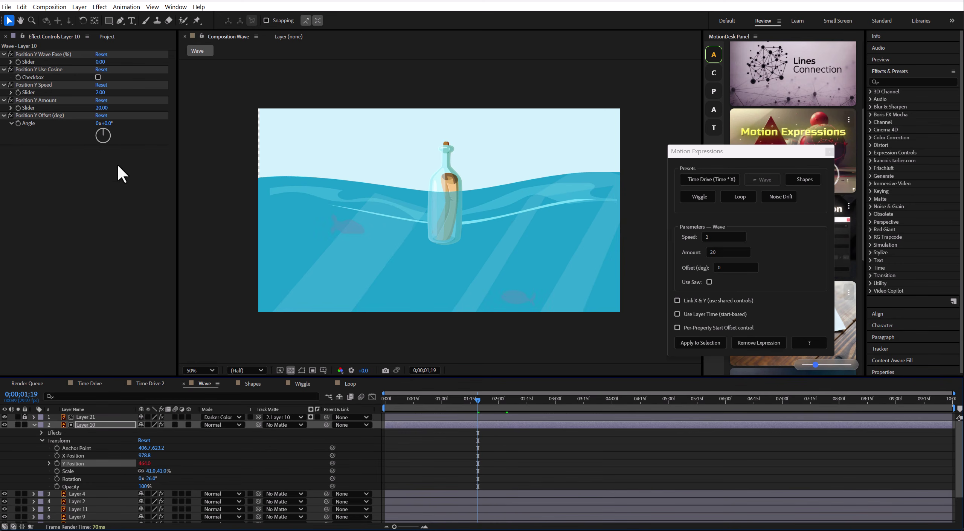
# Set Layer 10's Position Y Amount to 40 and check the motion at another time
pyautogui.click(102, 108)
pyautogui.write('40')
pyautogui.press('Return')
pyautogui.click(444, 401)
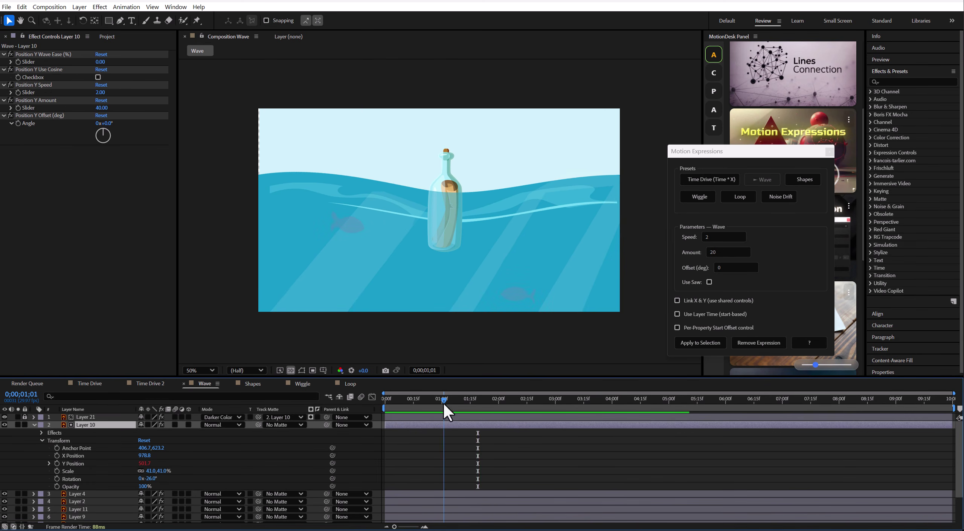
# Solo Layer 10, apply the Wave preset to its Rotation, and scrub to preview the swaying
pyautogui.click(18, 424)
pyautogui.click(427, 400)
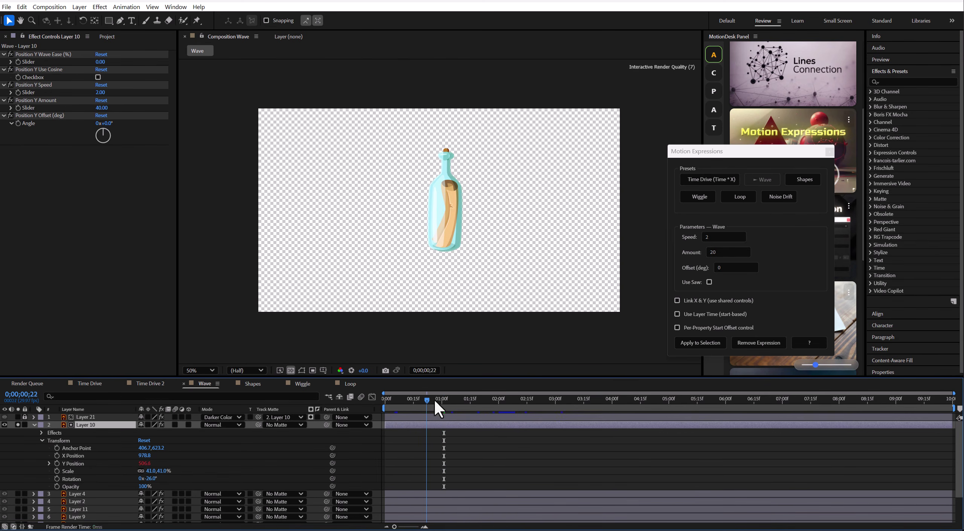
pyautogui.moveTo(435, 402); pyautogui.dragTo(445, 400)
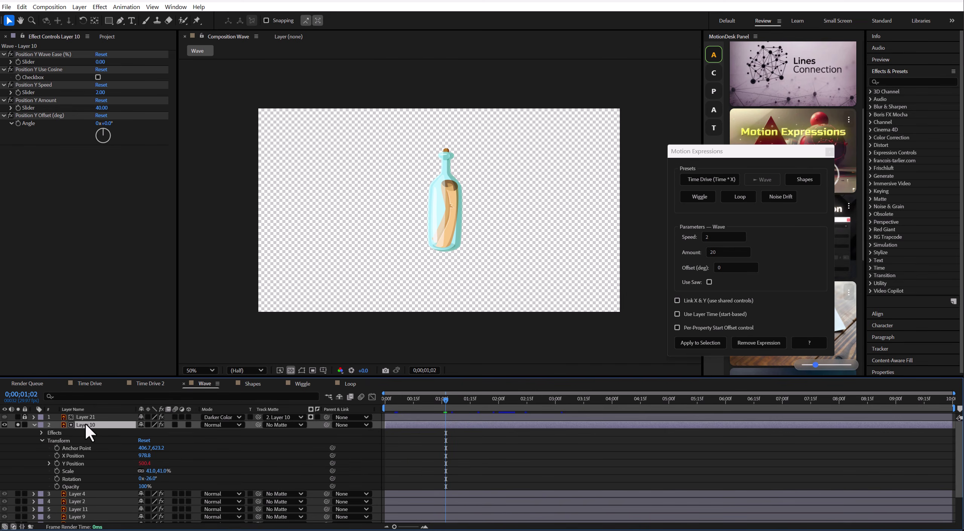
pyautogui.click(77, 478)
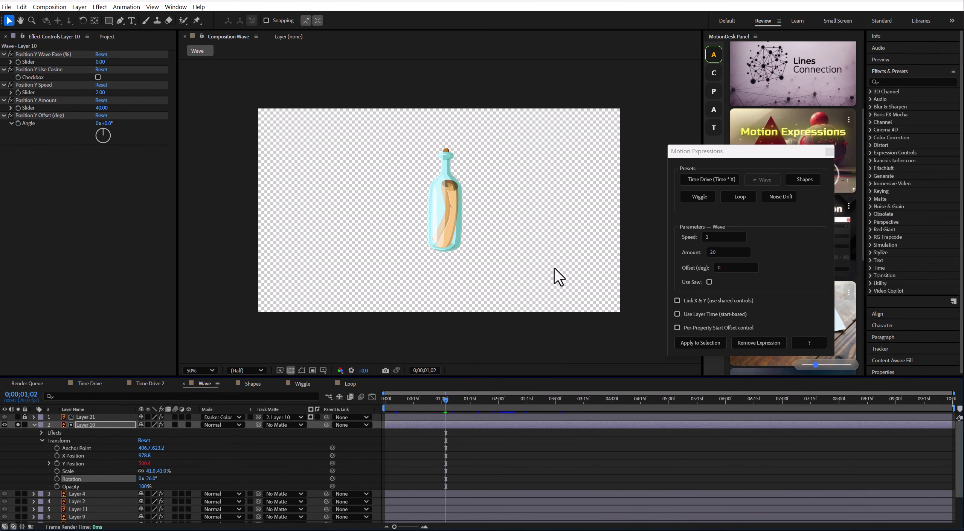
pyautogui.click(697, 343)
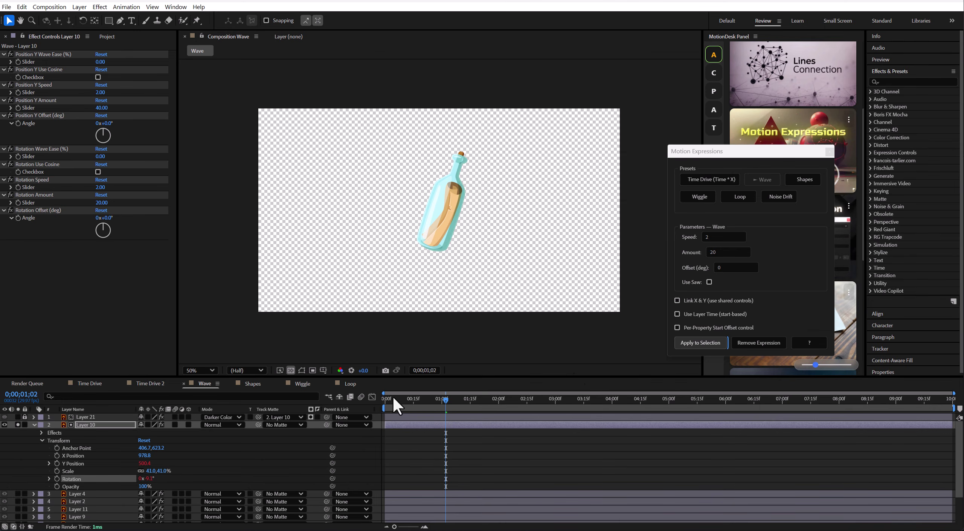
pyautogui.moveTo(446, 402); pyautogui.dragTo(477, 402)
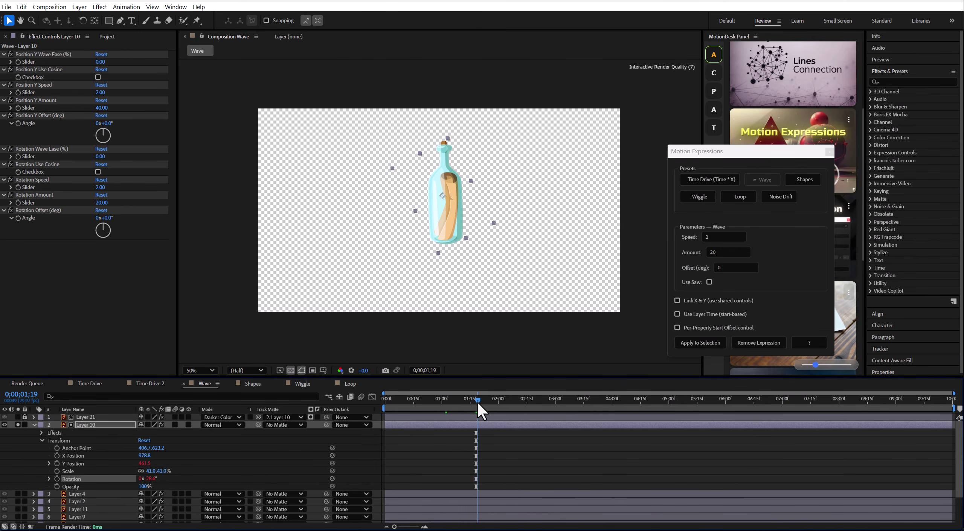
# Set Layer 10's Rotation Offset angle to 90° and play the combined bobbing and swaying motion
pyautogui.click(112, 230)
pyautogui.click(419, 400)
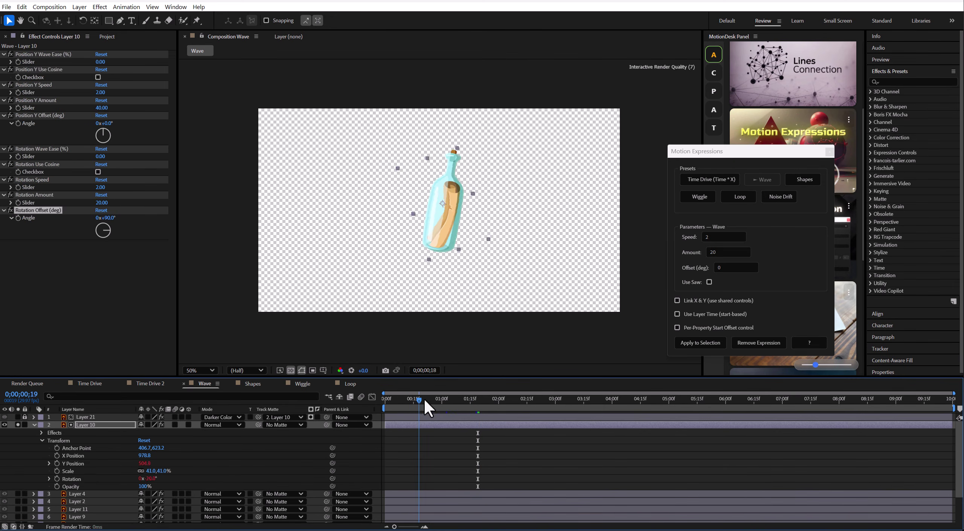
pyautogui.moveTo(424, 400); pyautogui.dragTo(597, 384)
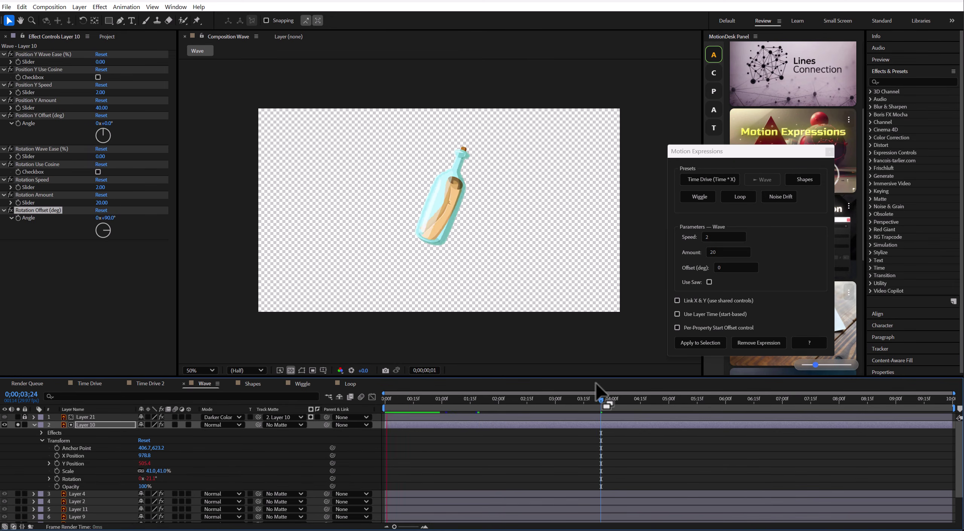
pyautogui.press('space')
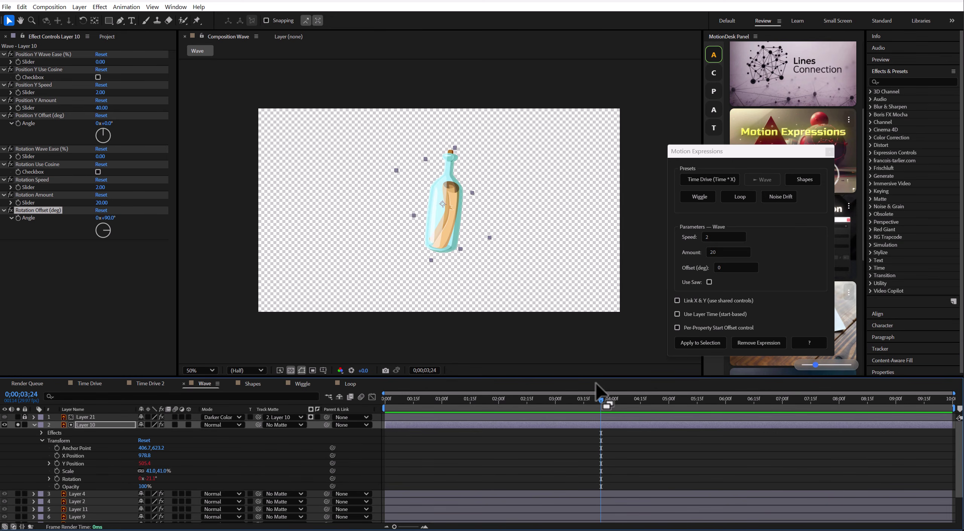
# Collapse and unsolo Layer 10, deselect it, and play the full ocean scene
pyautogui.click(33, 425)
pyautogui.click(18, 424)
pyautogui.click(139, 505)
pyautogui.press('space')
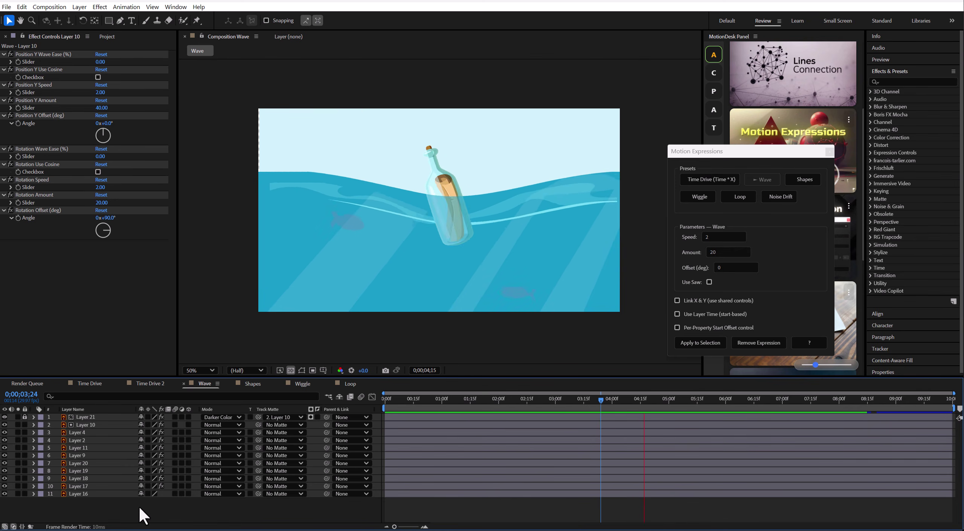
# Open the Shapes composition, switch Motion Expressions to the Shapes preset, and review the available path shapes
pyautogui.click(253, 383)
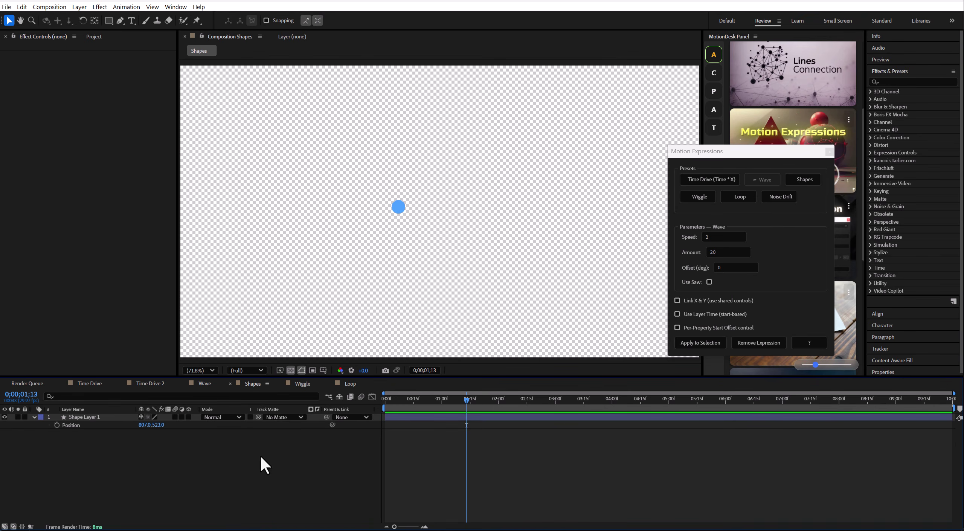
pyautogui.moveTo(760, 149); pyautogui.dragTo(740, 155)
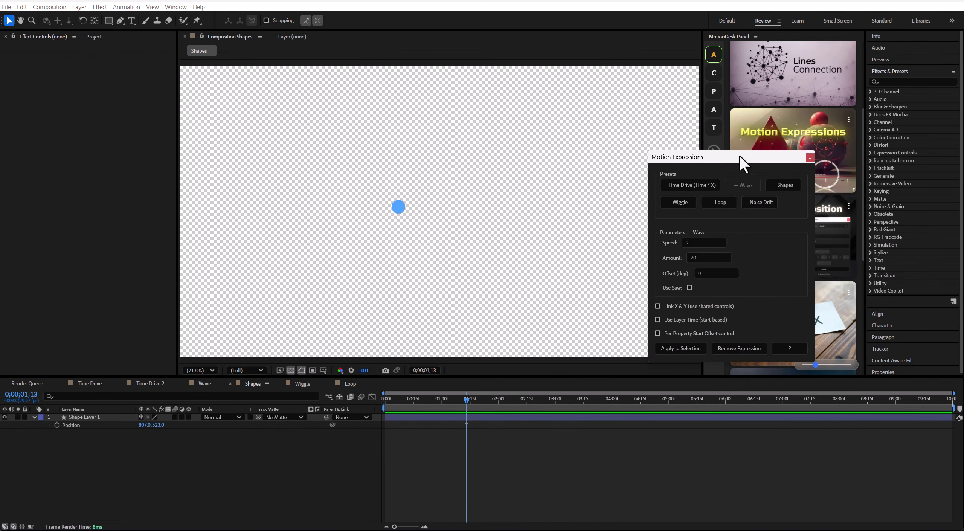
pyautogui.click(786, 185)
pyautogui.click(723, 242)
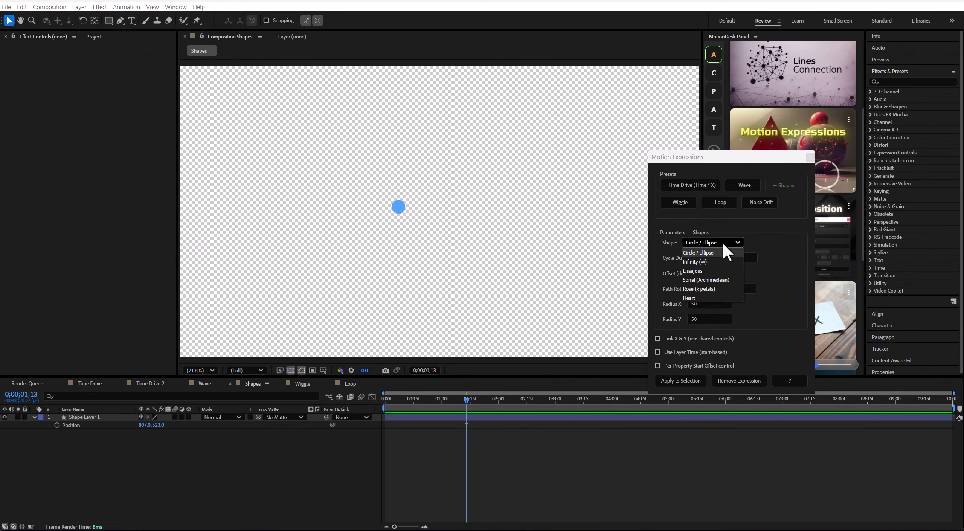
pyautogui.click(755, 235)
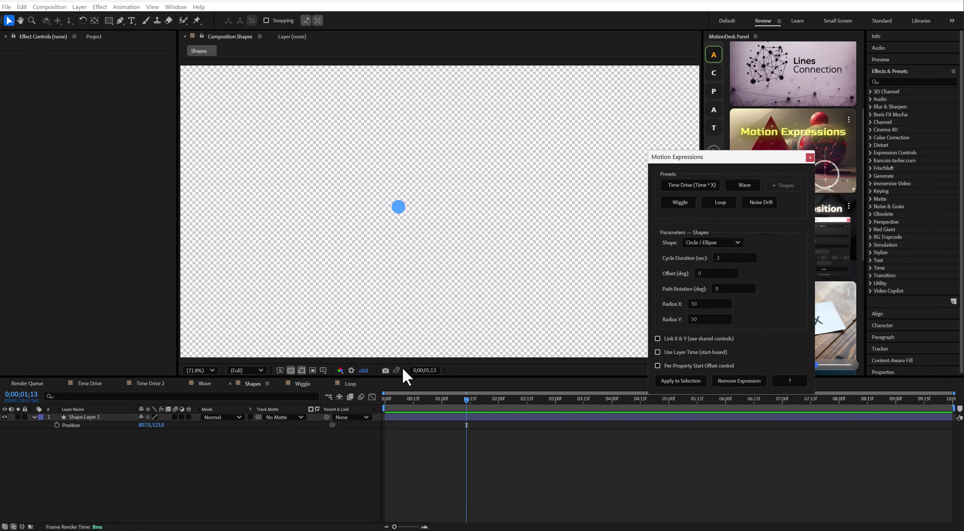
# Apply the Circle / Ellipse shape to Shape Layer 1's Position with Use Layer Time (start-based) enabled, and scrub the result
pyautogui.click(81, 423)
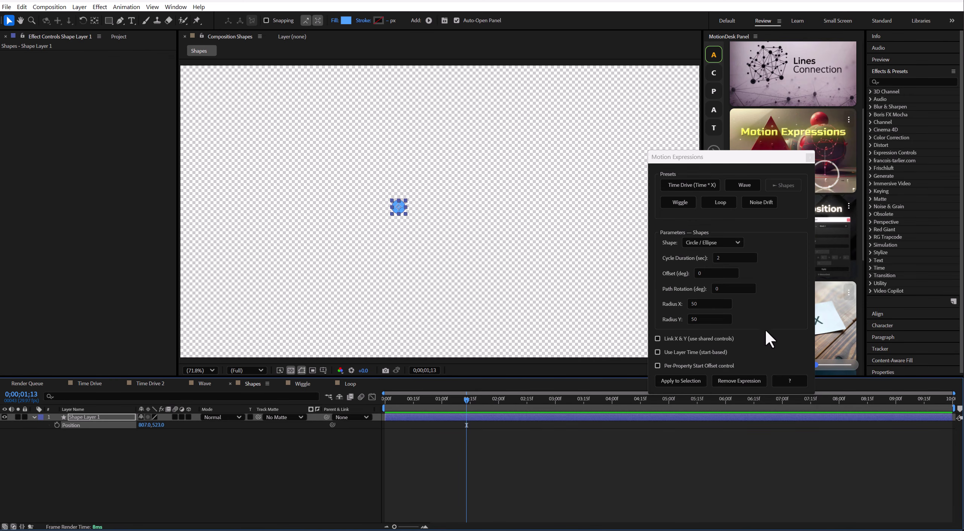
pyautogui.click(657, 352)
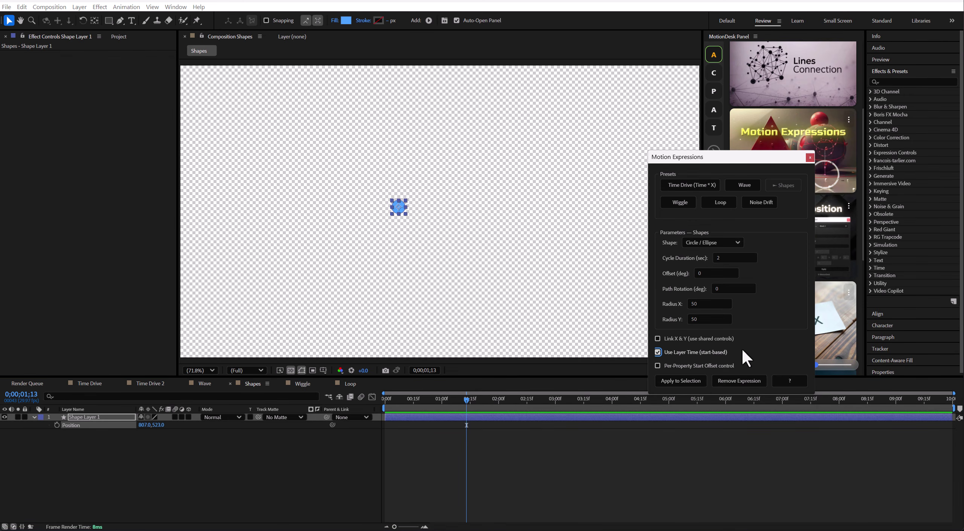
pyautogui.click(683, 382)
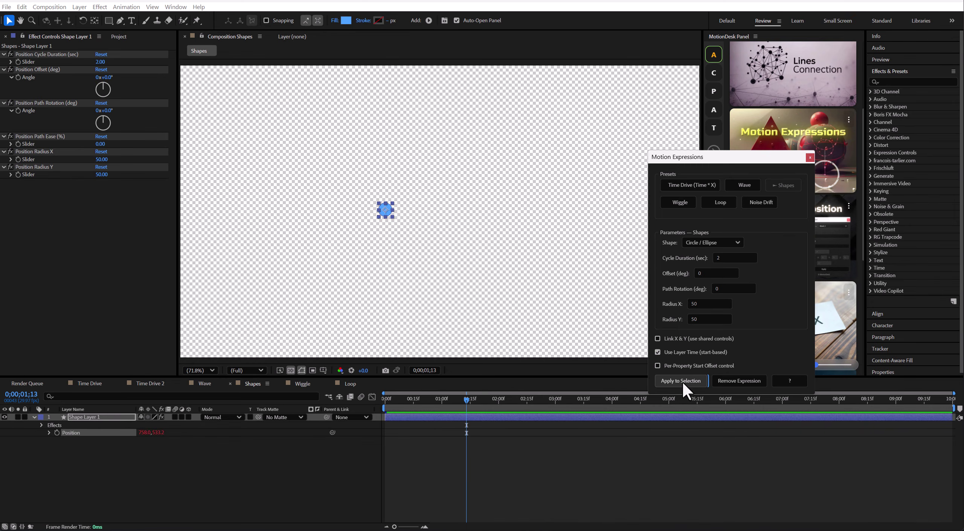
pyautogui.moveTo(451, 400); pyautogui.dragTo(560, 402)
# Set Shape Layer 1's Position Radius X and Radius Y to 300 and preview the circular path
pyautogui.moveTo(102, 159); pyautogui.dragTo(222, 174)
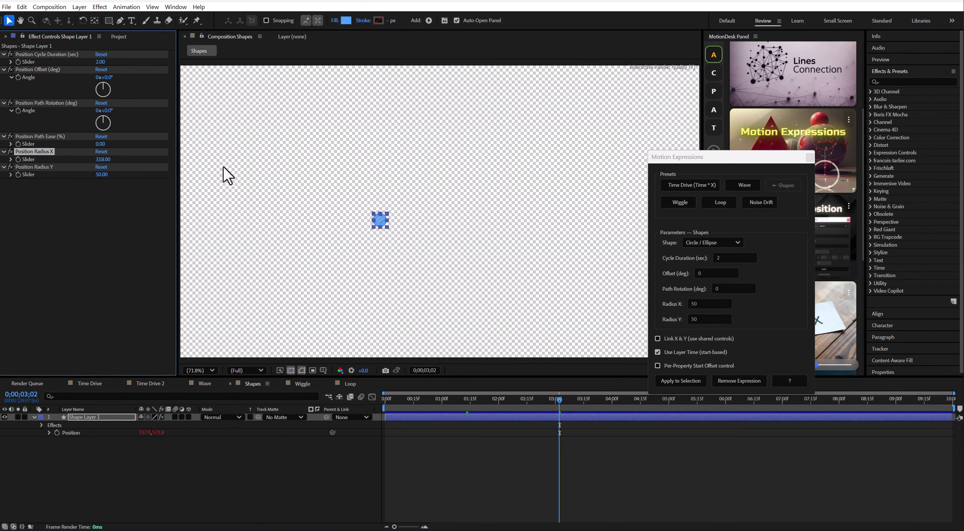
pyautogui.moveTo(396, 402); pyautogui.dragTo(593, 403)
pyautogui.click(103, 159)
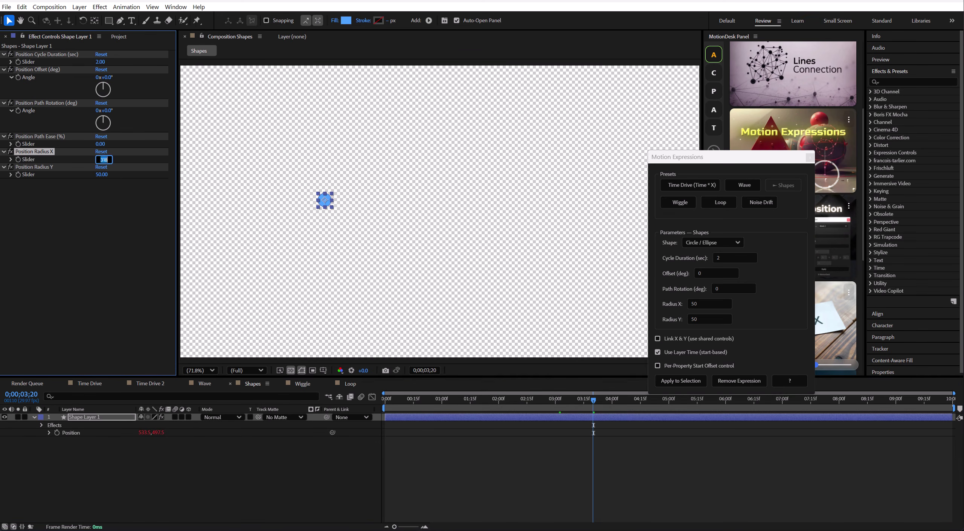
pyautogui.write('300')
pyautogui.click(102, 174)
pyautogui.write('300')
pyautogui.click(110, 215)
pyautogui.moveTo(475, 402); pyautogui.dragTo(504, 401)
pyautogui.click(135, 262)
pyautogui.press('space')
pyautogui.click(431, 409)
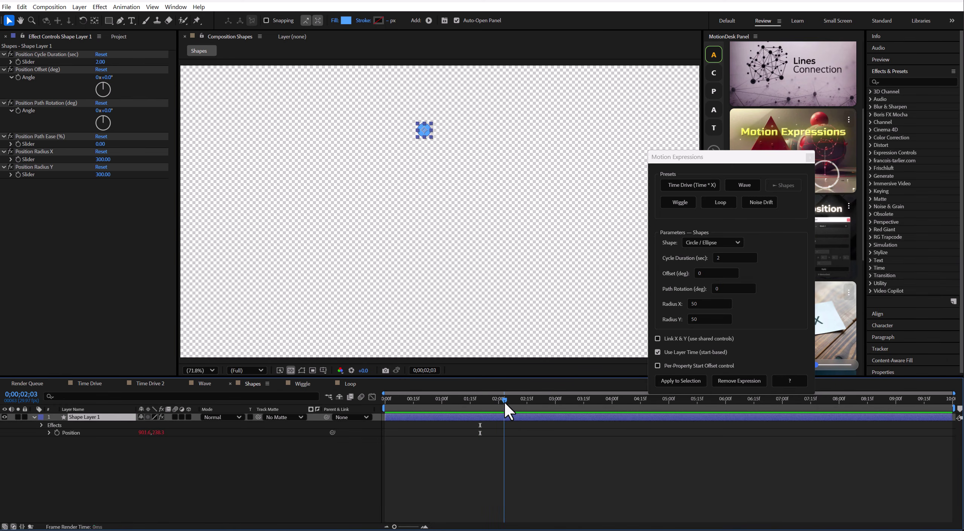
# Set Shape Layer 1's Position Path Ease to 100% and play the eased circular motion
pyautogui.click(35, 136)
pyautogui.click(100, 144)
pyautogui.write('100')
pyautogui.press('Return')
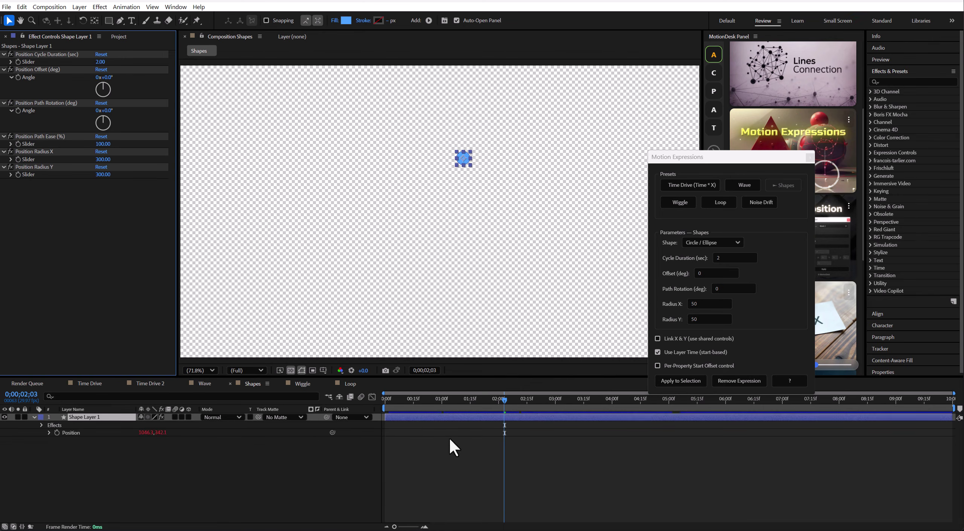
pyautogui.moveTo(398, 408); pyautogui.dragTo(516, 408)
pyautogui.press('space')
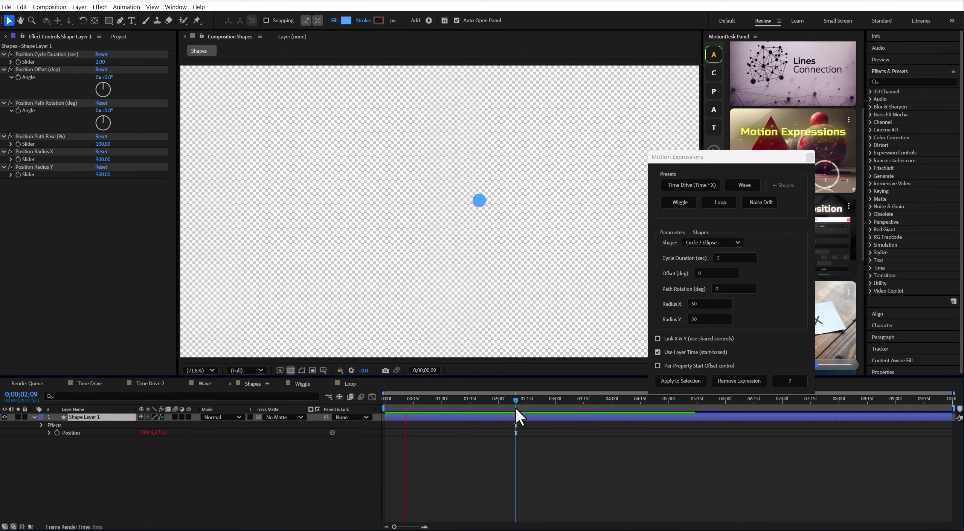
# Set Shape Layer 1's Position Path Rotation to -90° and preview the motion
pyautogui.click(498, 402)
pyautogui.click(97, 123)
pyautogui.click(91, 216)
pyautogui.press('space')
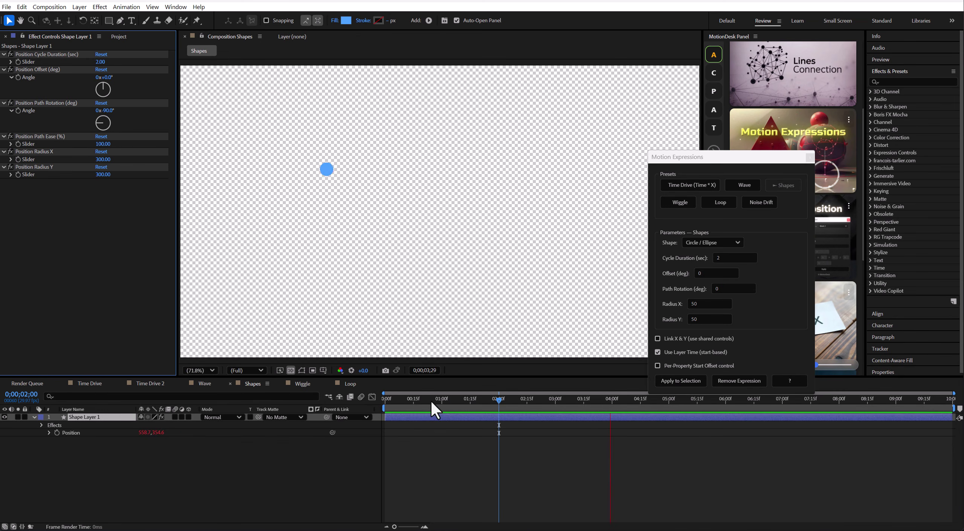
pyautogui.click(428, 401)
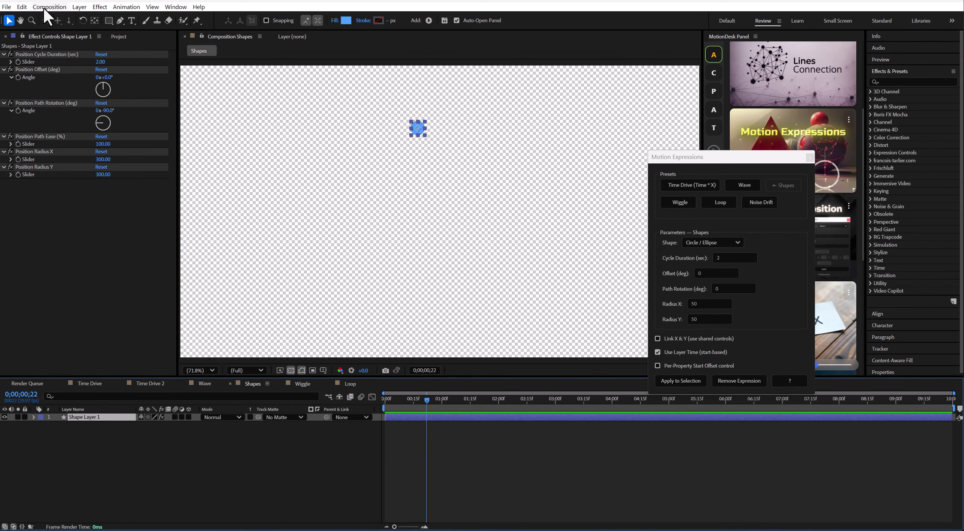
# Duplicate Shape Layer 1 and move the copy's start to frame 3
pyautogui.click(22, 6)
pyautogui.click(61, 136)
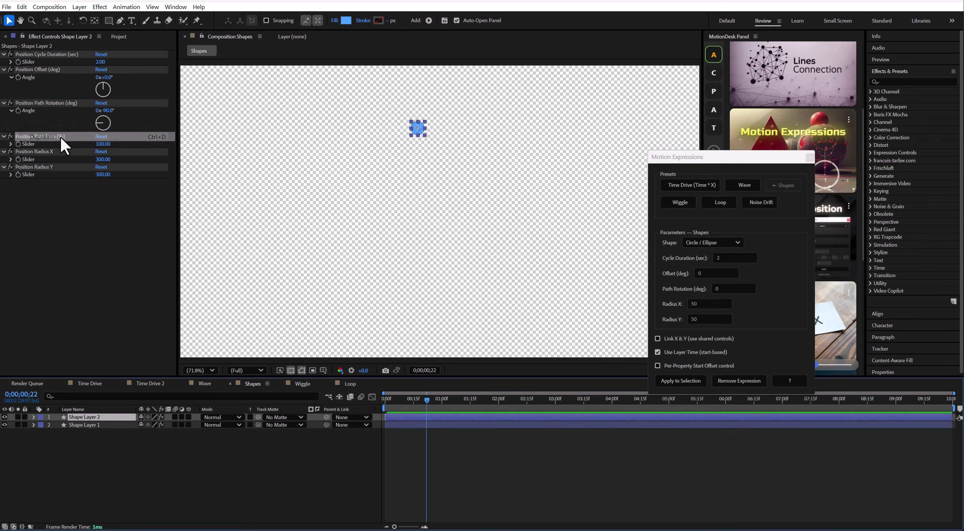
pyautogui.click(283, 438)
pyautogui.click(390, 400)
pyautogui.click(398, 417)
pyautogui.press('[')
# Duplicate the circle layer two more times, starting each new copy three frames after the previous one
pyautogui.moveTo(390, 401); pyautogui.dragTo(406, 422)
pyautogui.hotkey('ctrl', 'd')
pyautogui.press('[')
pyautogui.hotkey('ctrl', 'd')
pyautogui.press('pagedown')
pyautogui.press('pagedown')
pyautogui.press('pagedown')
pyautogui.press('[')
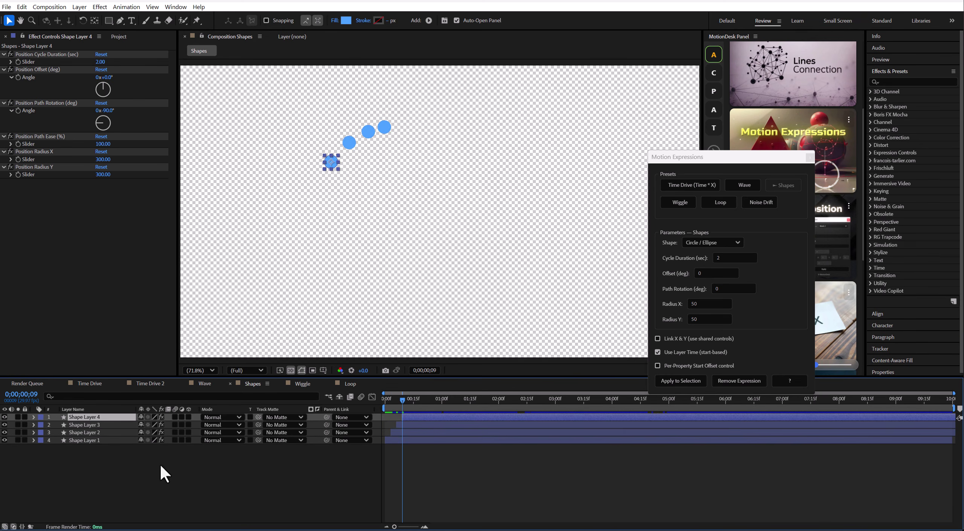
# Move all four shape layers earlier together so Shape Layer 4 starts at the beginning of the composition, and deselect them
pyautogui.moveTo(160, 464); pyautogui.dragTo(86, 418)
pyautogui.moveTo(420, 426); pyautogui.dragTo(402, 419)
pyautogui.click(363, 464)
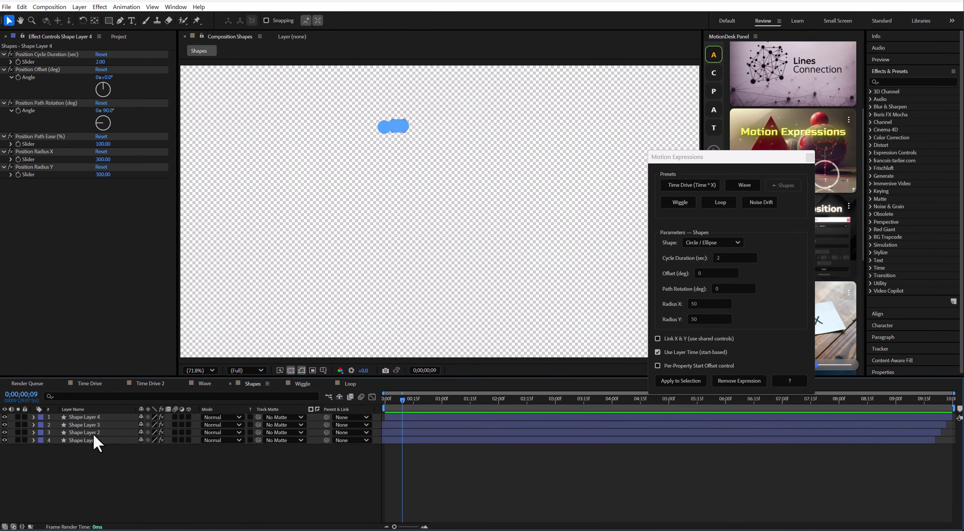
# Scale Shape Layer 2 to 90%, Shape Layer 3 to 80% and Shape Layer 4 to 70%, and preview the trail
pyautogui.click(93, 432)
pyautogui.press('s')
pyautogui.click(152, 441)
pyautogui.write('90')
pyautogui.click(98, 426)
pyautogui.press('s')
pyautogui.click(156, 434)
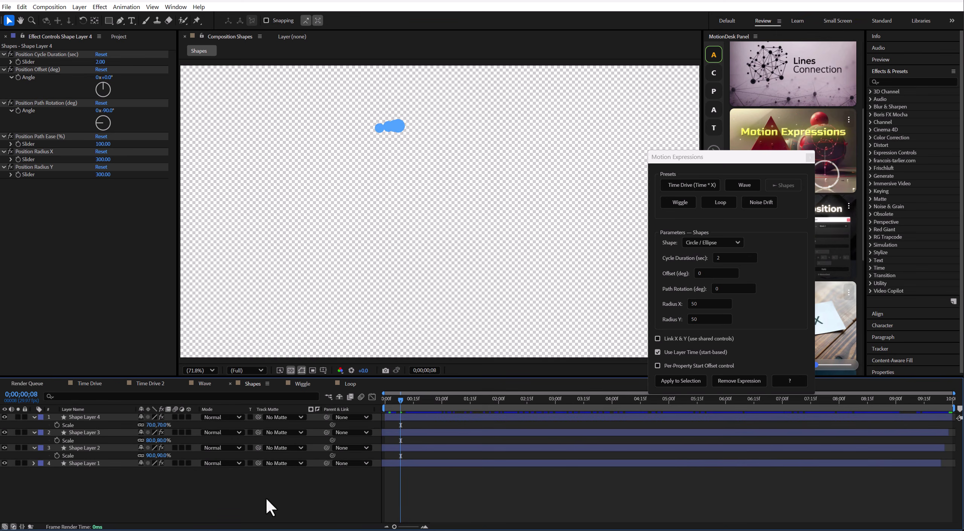
pyautogui.press('space')
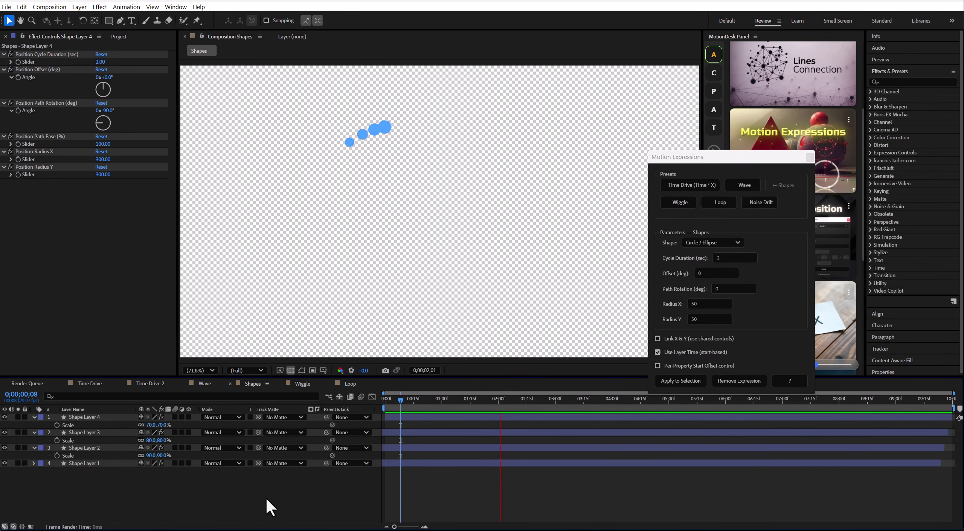
pyautogui.moveTo(418, 403)
pyautogui.mouseDown()
pyautogui.moveTo(664, 402)
pyautogui.moveTo(435, 402)
pyautogui.mouseUp()
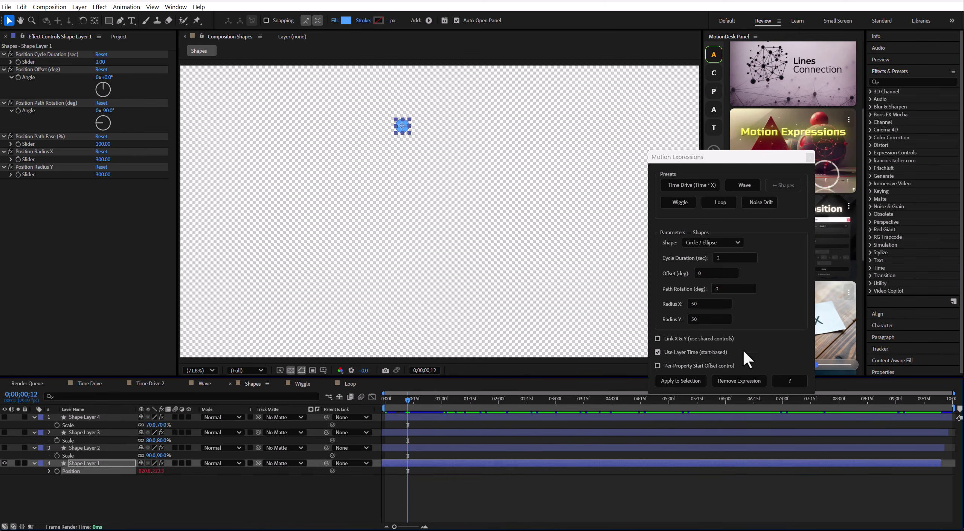
# Replace the circle expression on Shape Layer 1's Position with the Infinity shape expression
pyautogui.click(739, 381)
pyautogui.click(70, 471)
pyautogui.click(712, 243)
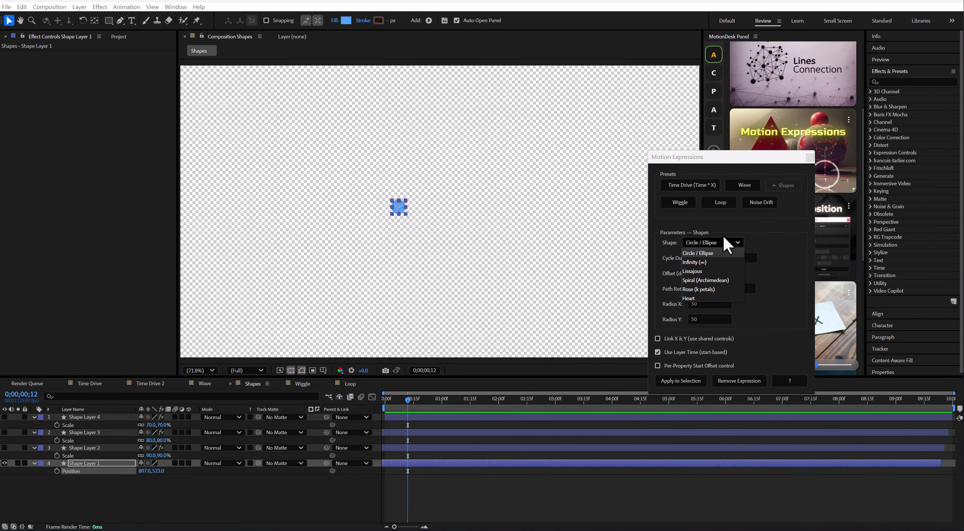
pyautogui.click(708, 257)
pyautogui.click(687, 364)
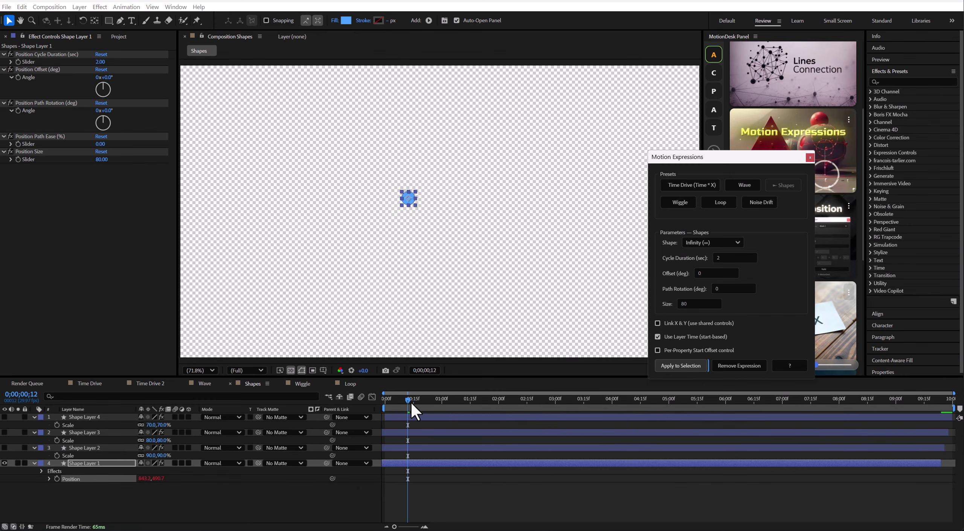
# Set the Infinity path's Position Size to 347 and its Path Ease to 100%, and preview the motion
pyautogui.moveTo(410, 401); pyautogui.dragTo(533, 402)
pyautogui.moveTo(107, 168); pyautogui.dragTo(204, 161)
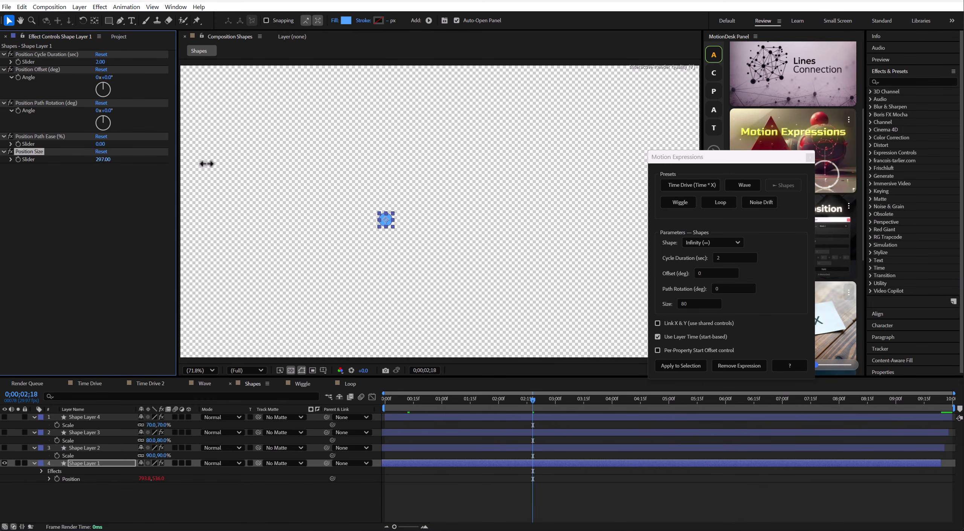
pyautogui.moveTo(470, 401); pyautogui.dragTo(513, 402)
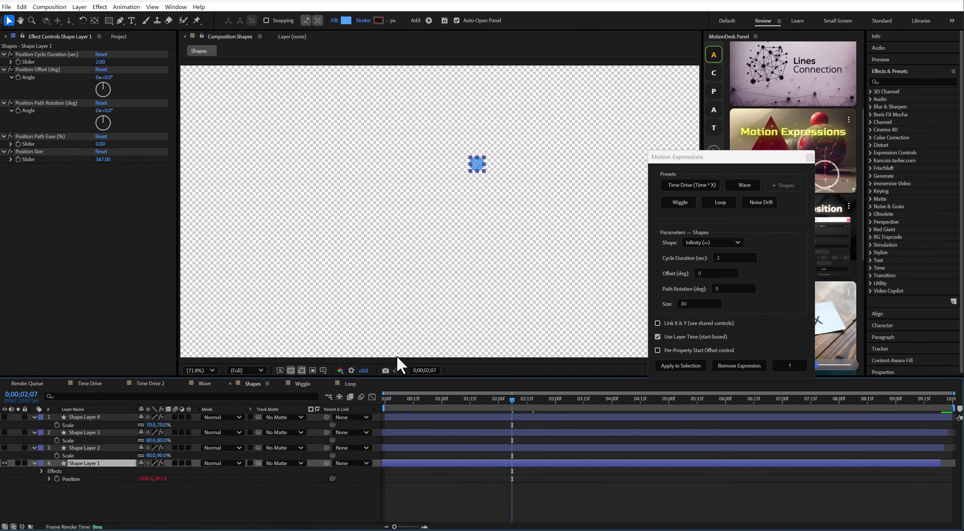
pyautogui.click(101, 144)
pyautogui.write('100')
pyautogui.press('Return')
pyautogui.press('space')
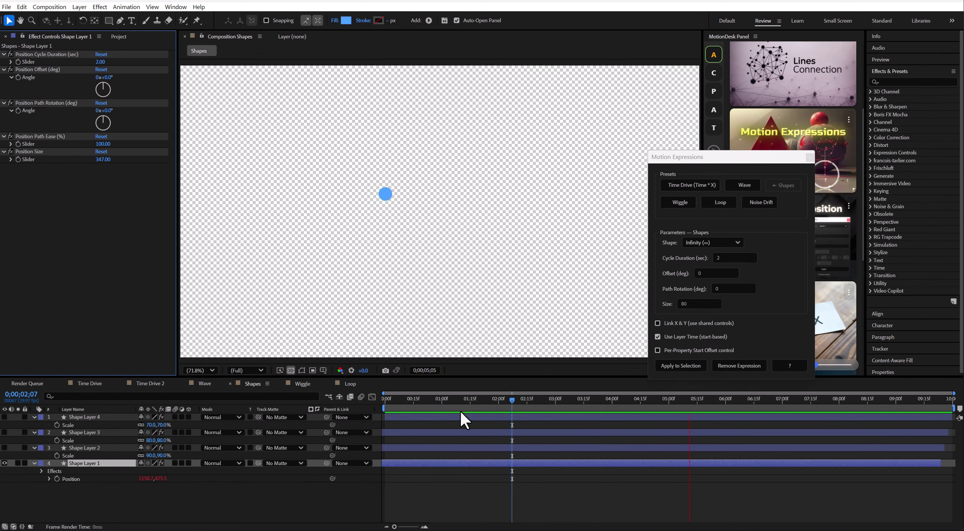
# Replace the Infinity expression on Shape Layer 1's Position with the Lissajous shape and scrub through the motion
pyautogui.moveTo(460, 402); pyautogui.dragTo(481, 401)
pyautogui.click(89, 478)
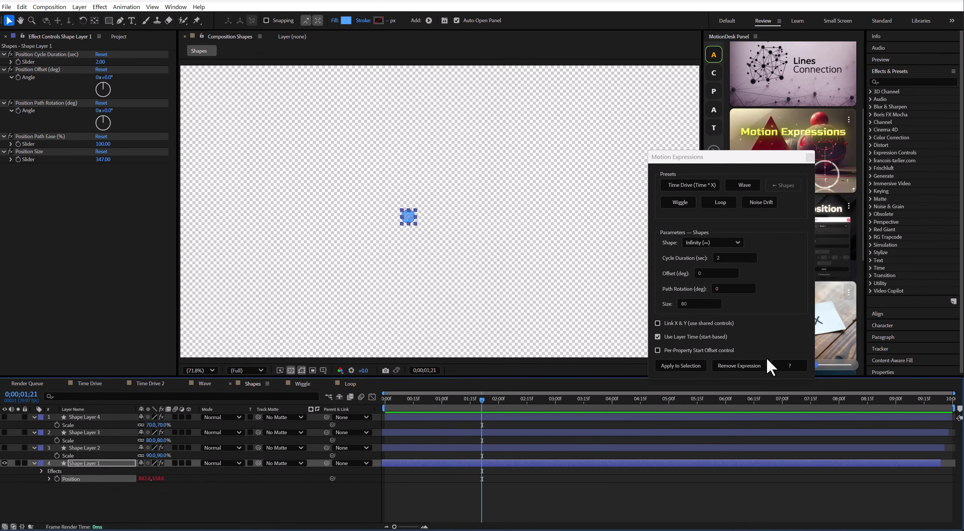
pyautogui.click(747, 365)
pyautogui.click(713, 243)
pyautogui.click(708, 271)
pyautogui.click(86, 471)
pyautogui.click(681, 412)
pyautogui.moveTo(429, 401); pyautogui.dragTo(521, 402)
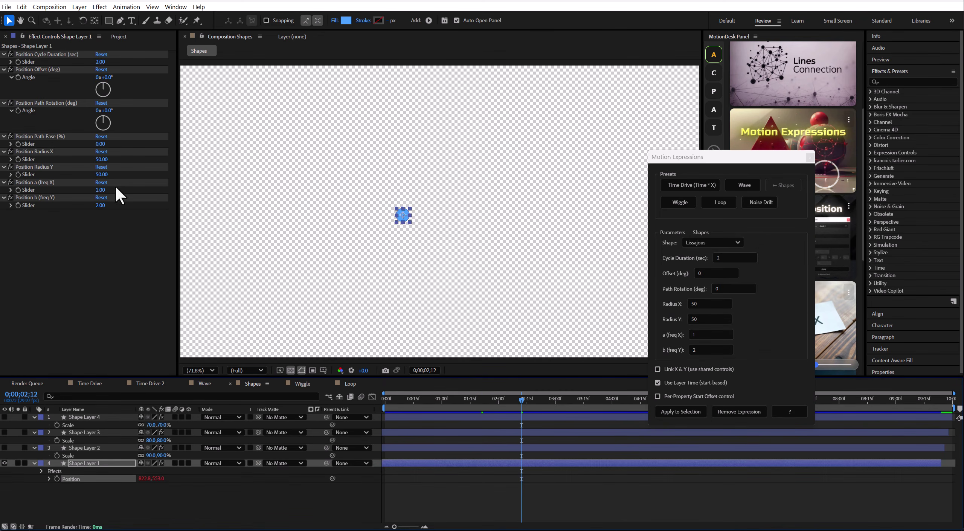
# Set the Lissajous Radius X and Radius Y to 200 and b (freq Y) to 4, and preview the path
pyautogui.click(102, 175)
pyautogui.write('200')
pyautogui.press('Return')
pyautogui.click(102, 159)
pyautogui.write('200')
pyautogui.click(101, 206)
pyautogui.write('4')
pyautogui.press('Return')
pyautogui.press('space')
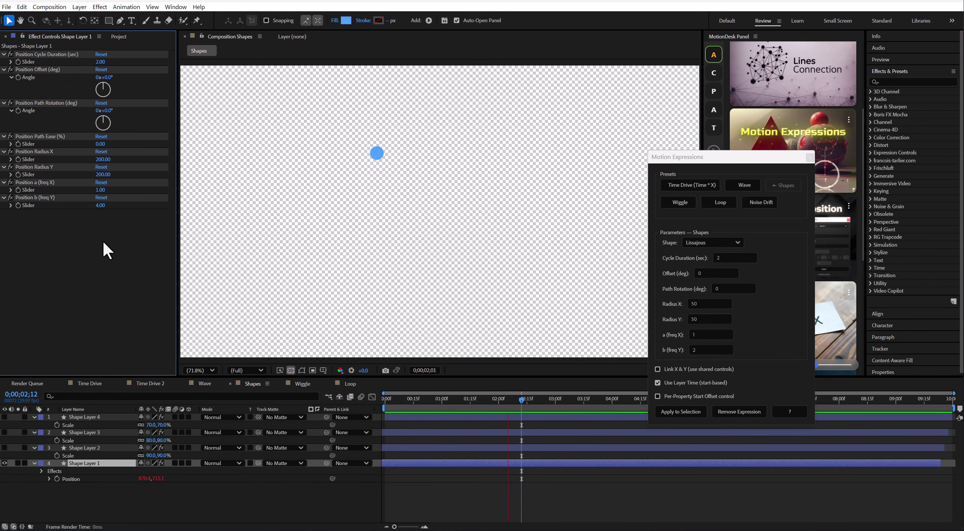
# Set the Lissajous a (freq X) to 3 on Shape Layer 1
pyautogui.click(100, 190)
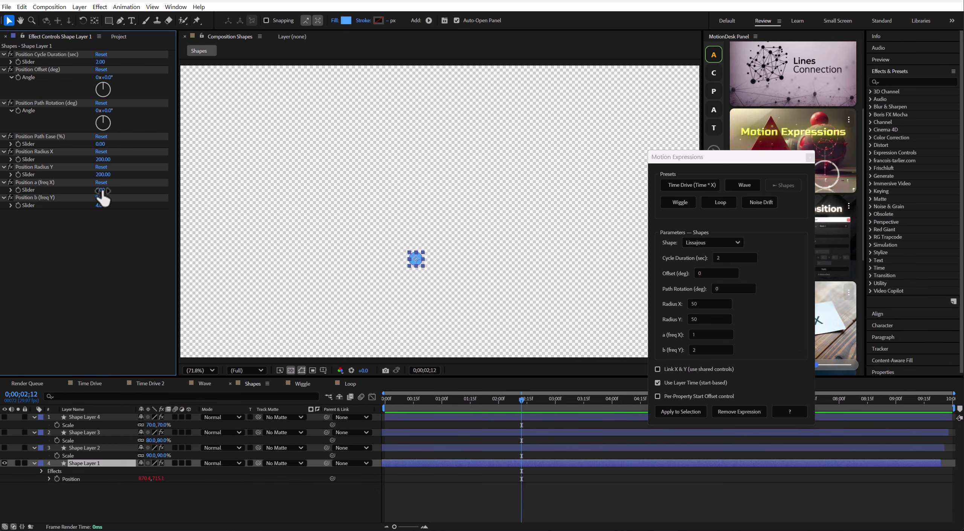
pyautogui.write('3')
pyautogui.press('Return')
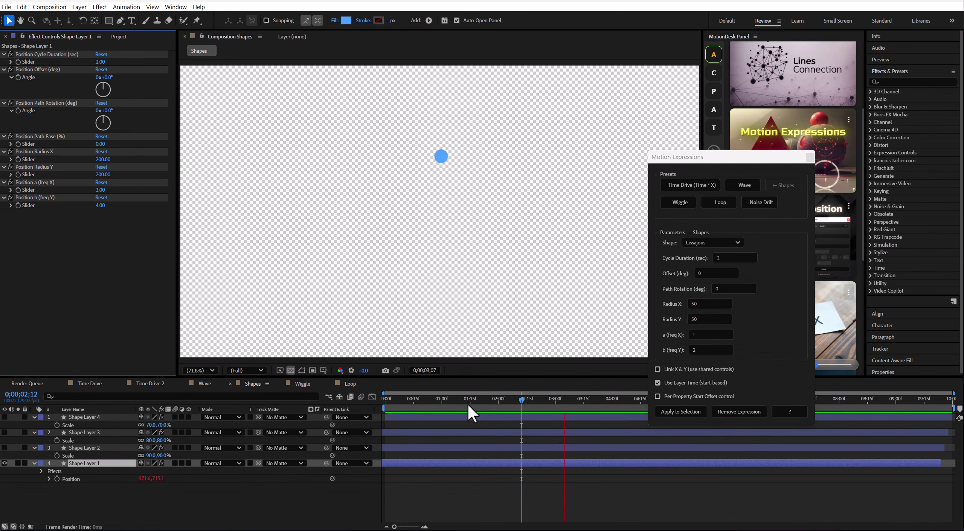
# Replace the Lissajous expression on Shape Layer 1's Position with the Spiral (Archimedean) shape and preview it
pyautogui.click(739, 412)
pyautogui.click(722, 243)
pyautogui.click(725, 279)
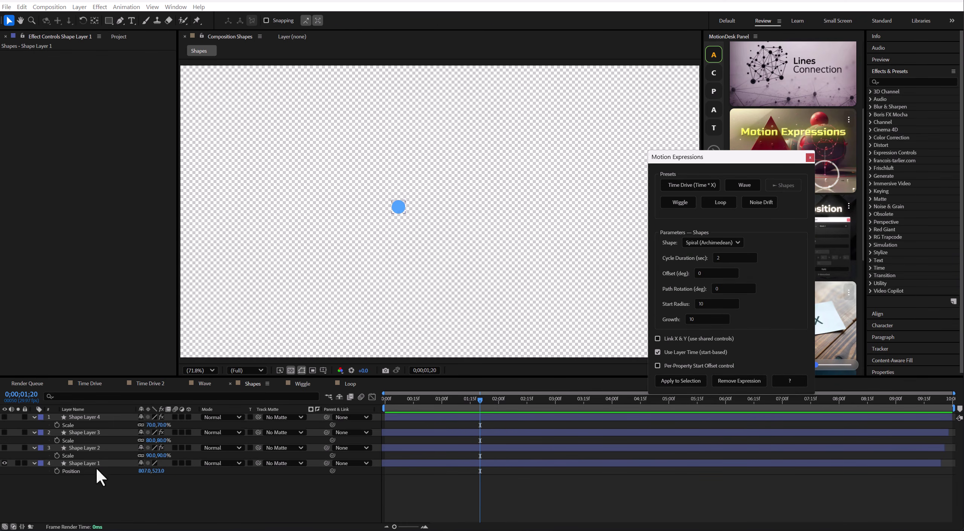
pyautogui.click(97, 473)
pyautogui.click(309, 483)
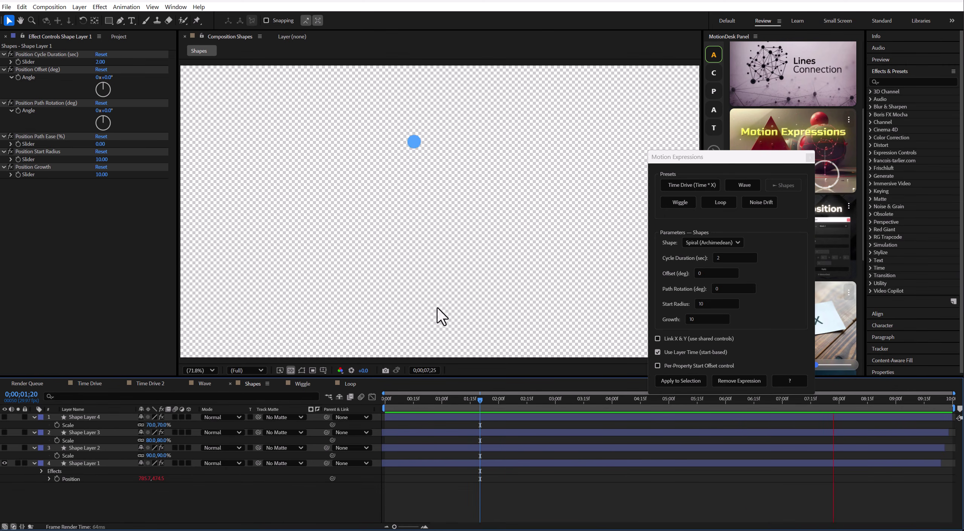
# Replace the spiral expression on Shape Layer 1's Position with the Rose (k petals) shape and preview it
pyautogui.click(735, 381)
pyautogui.click(712, 243)
pyautogui.click(701, 289)
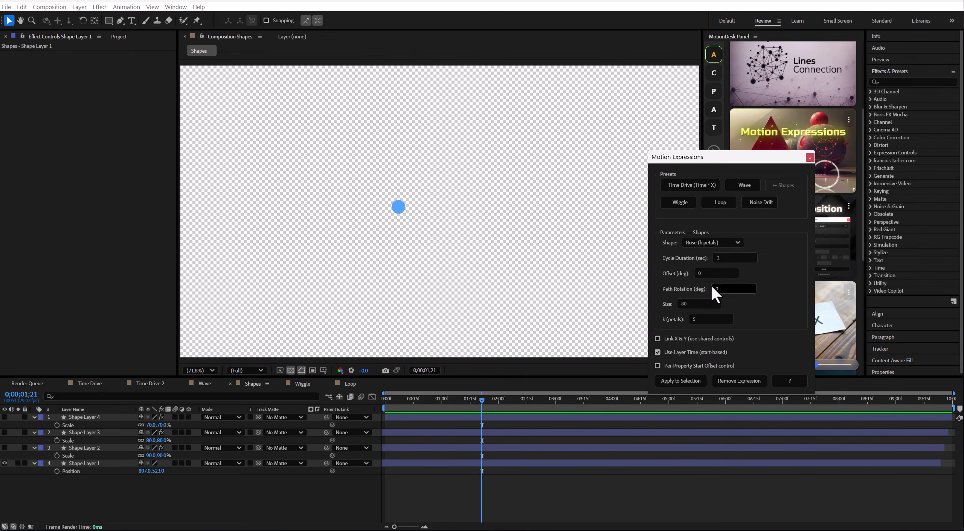
pyautogui.click(84, 464)
pyautogui.click(680, 381)
pyautogui.click(428, 401)
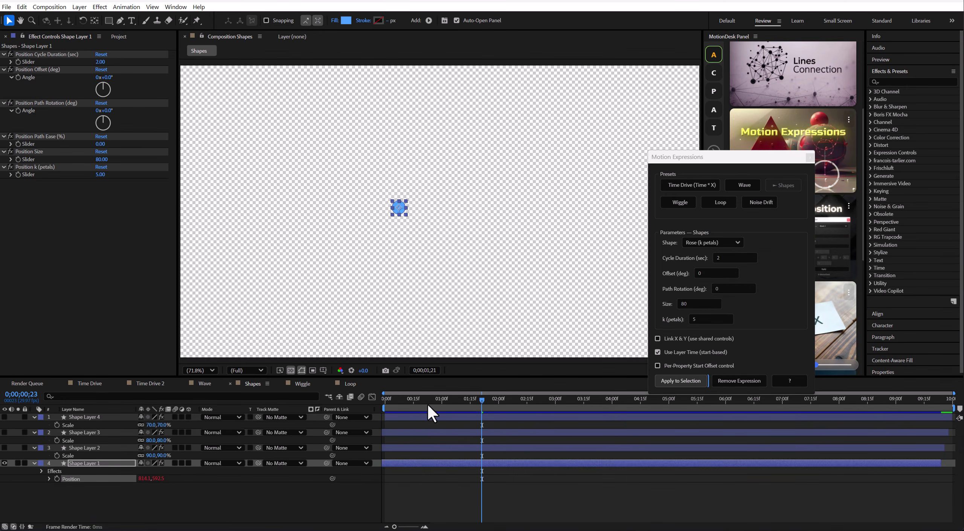
pyautogui.press('space')
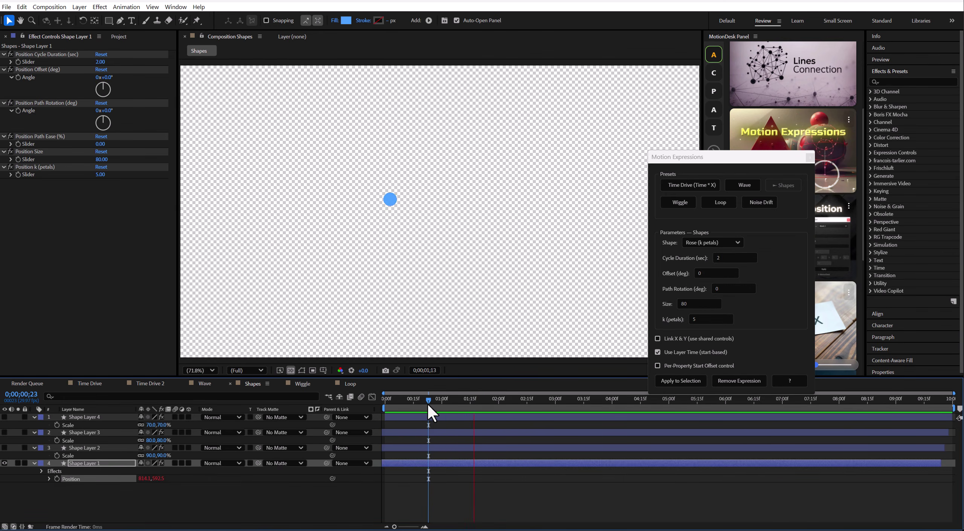
# Set the rose path's Position Size to 187 and add the Echo effect to Shape Layer 1
pyautogui.moveTo(427, 403); pyautogui.dragTo(442, 401)
pyautogui.moveTo(104, 161); pyautogui.dragTo(144, 160)
pyautogui.click(893, 81)
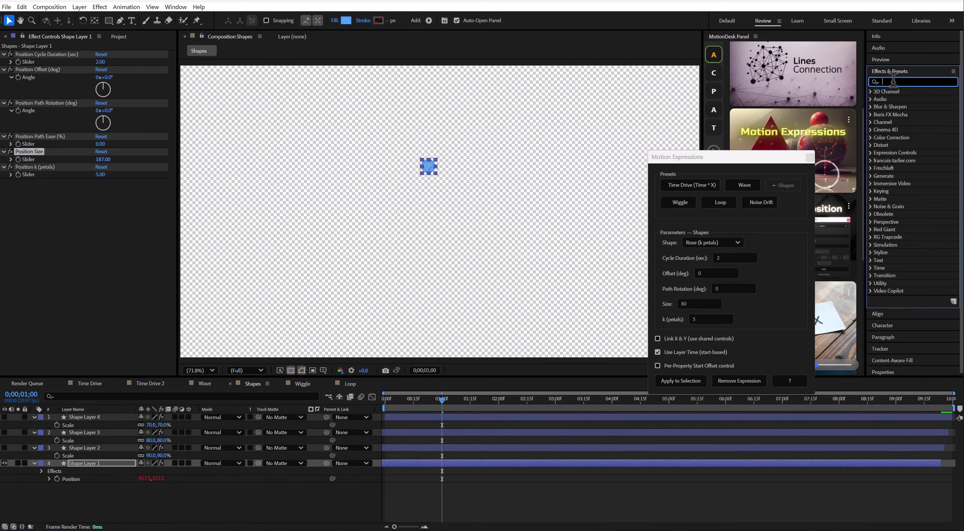
pyautogui.write('echo')
pyautogui.doubleClick(897, 99)
# Configure Echo with the Composite In Back operator, an echo time of -0.013 seconds and 18 echoes, and preview the trail
pyautogui.moveTo(97, 198); pyautogui.dragTo(104, 197)
pyautogui.click(113, 221)
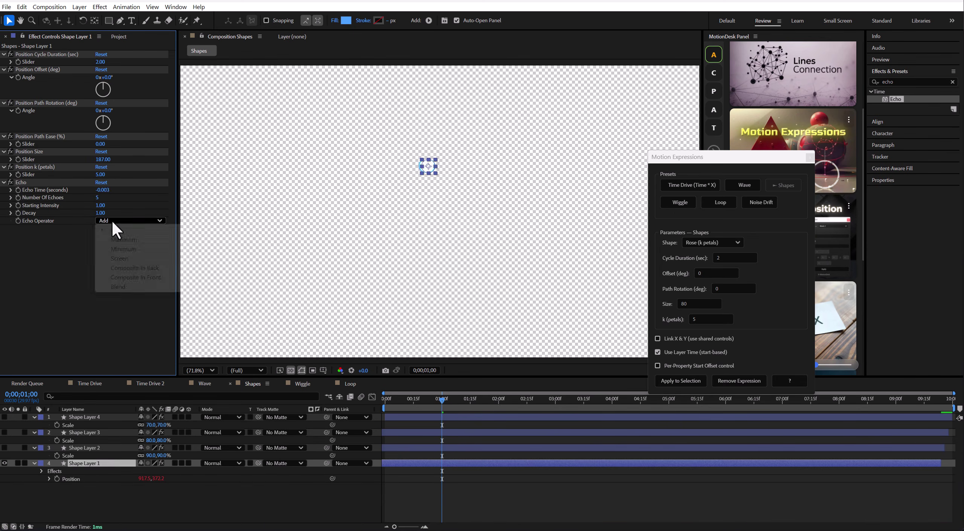
pyautogui.click(105, 259)
pyautogui.click(103, 190)
pyautogui.write('-0.013')
pyautogui.press('Return')
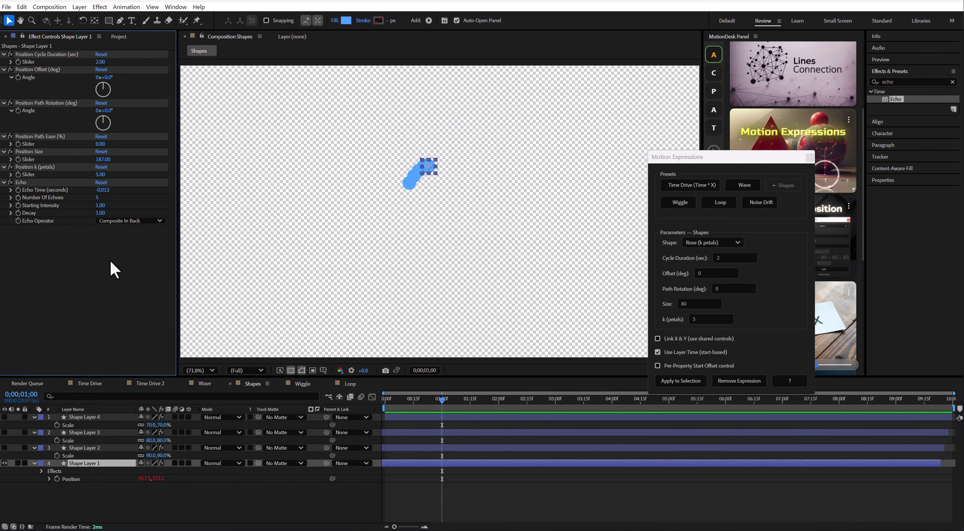
pyautogui.moveTo(101, 197); pyautogui.dragTo(111, 198)
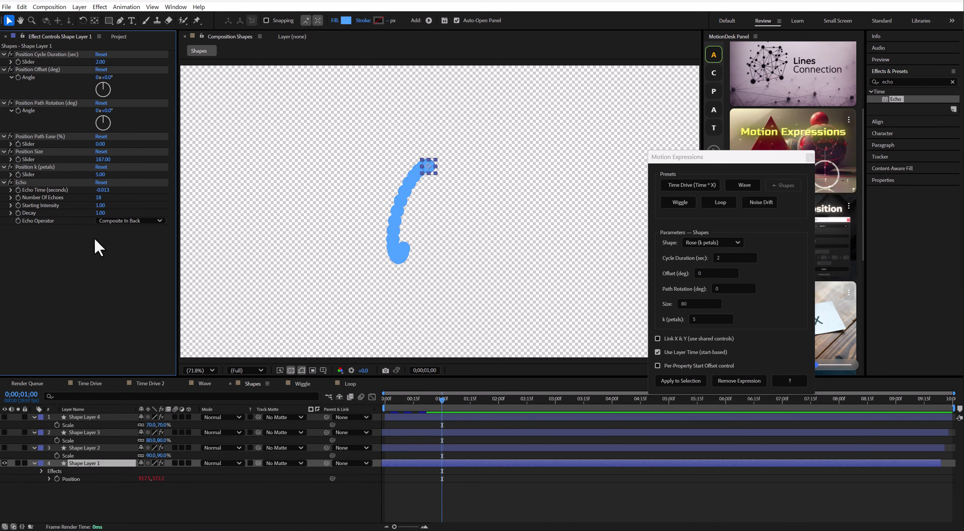
pyautogui.press('space')
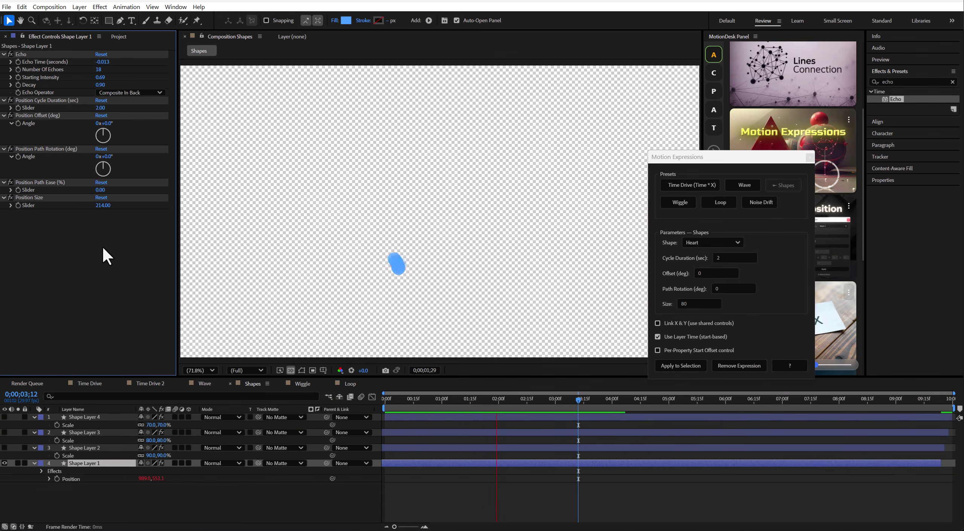
# Remove the Heart shape expression from Shape Layer 1's Position
pyautogui.click(567, 412)
pyautogui.click(71, 478)
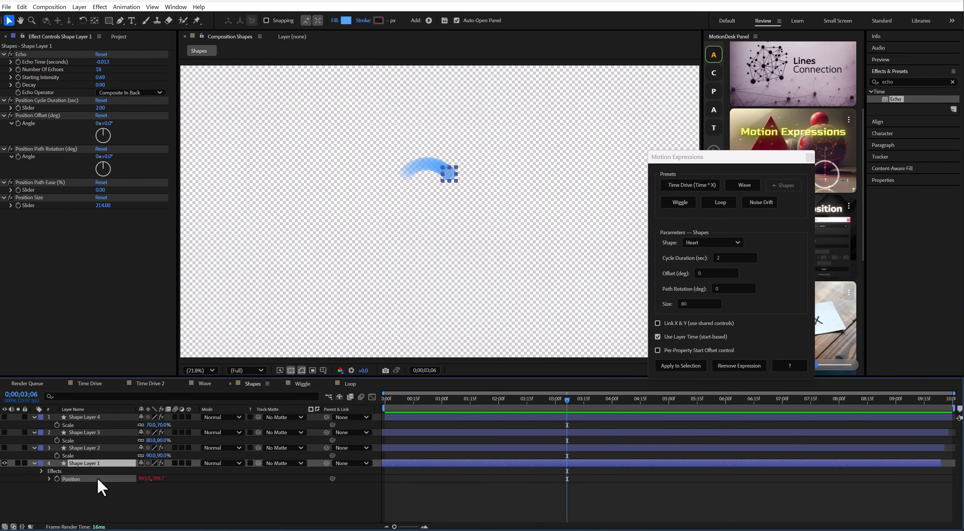
pyautogui.click(740, 365)
# In the Wiggle composition, apply the Wave preset with Use Saw enabled to the Rotation of wing Shape Layer 5
pyautogui.click(301, 384)
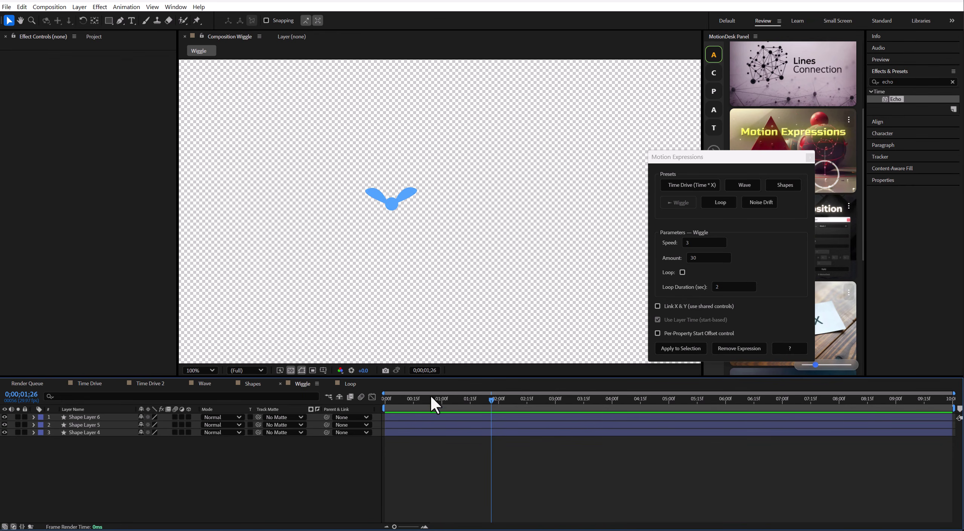
pyautogui.moveTo(431, 396); pyautogui.dragTo(493, 400)
pyautogui.click(395, 200)
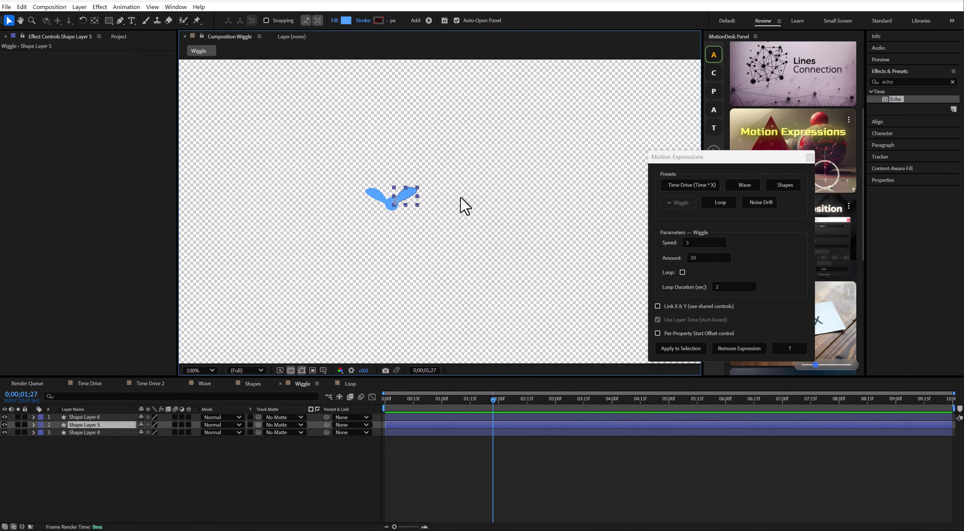
pyautogui.scroll(1, 461, 197)
pyautogui.moveTo(513, 212); pyautogui.dragTo(610, 211)
pyautogui.click(741, 184)
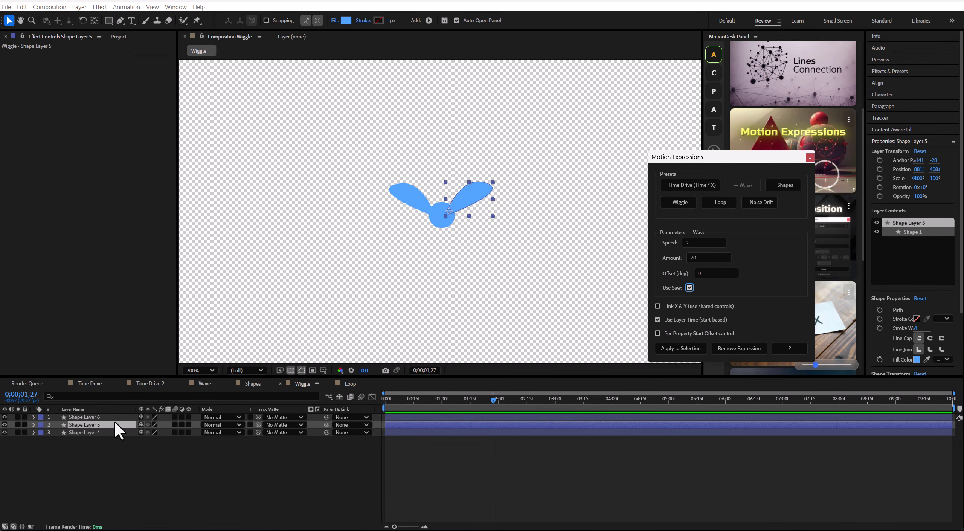
pyautogui.press('r')
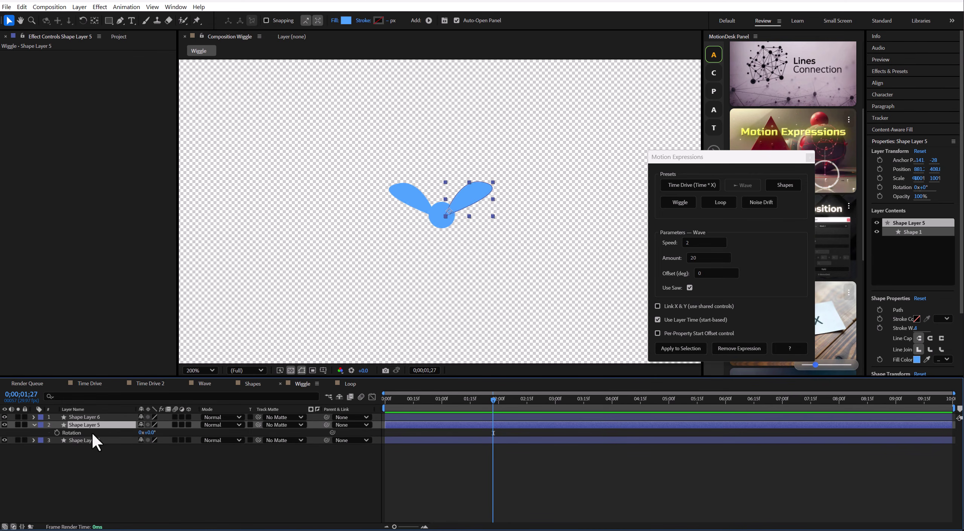
pyautogui.click(690, 349)
pyautogui.moveTo(494, 400)
pyautogui.mouseDown()
pyautogui.moveTo(803, 420)
pyautogui.moveTo(499, 415)
pyautogui.mouseUp()
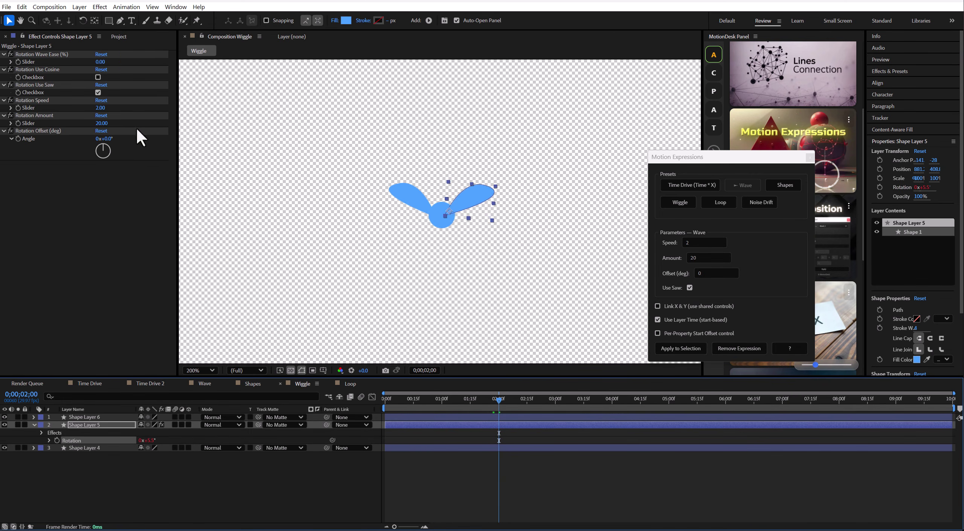
# Set Shape Layer 5's Rotation Speed to 50 and preview the wing flapping
pyautogui.click(101, 108)
pyautogui.write('50')
pyautogui.press('Return')
pyautogui.press('space')
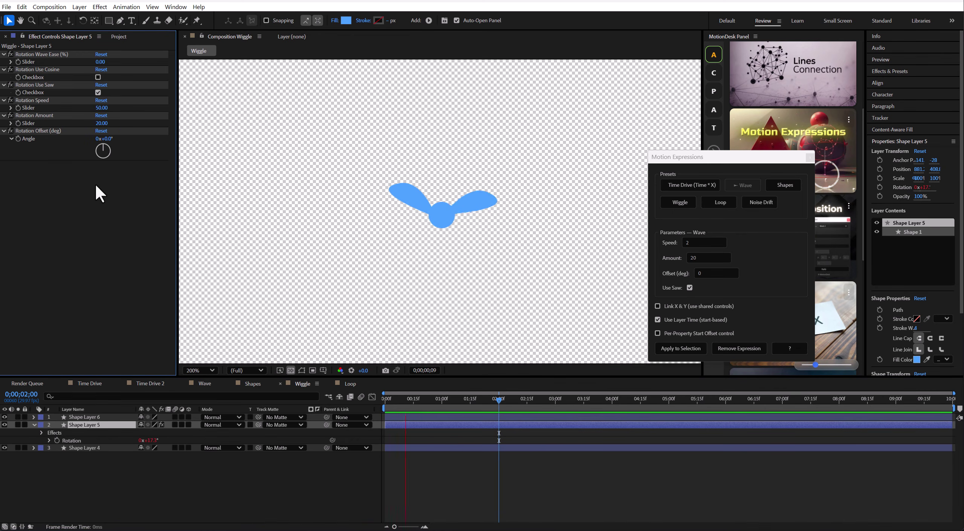
pyautogui.press('space')
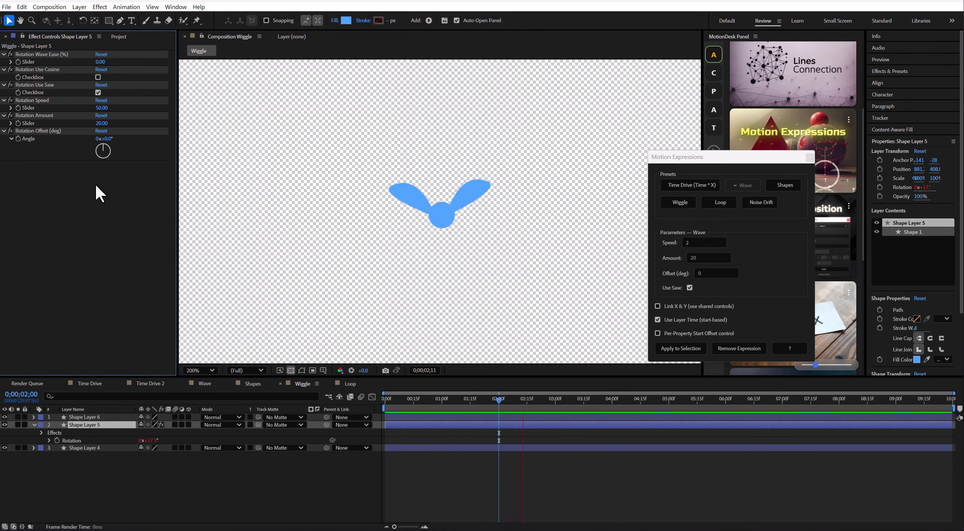
# Apply the Wave preset with Use Saw to the Rotation of the other wing, Shape Layer 6
pyautogui.click(110, 419)
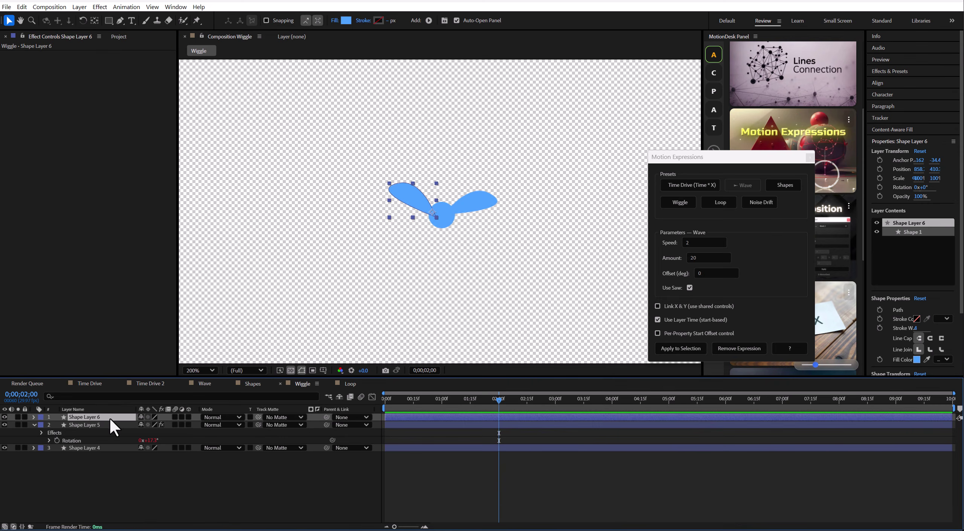
pyautogui.press('r')
pyautogui.click(84, 426)
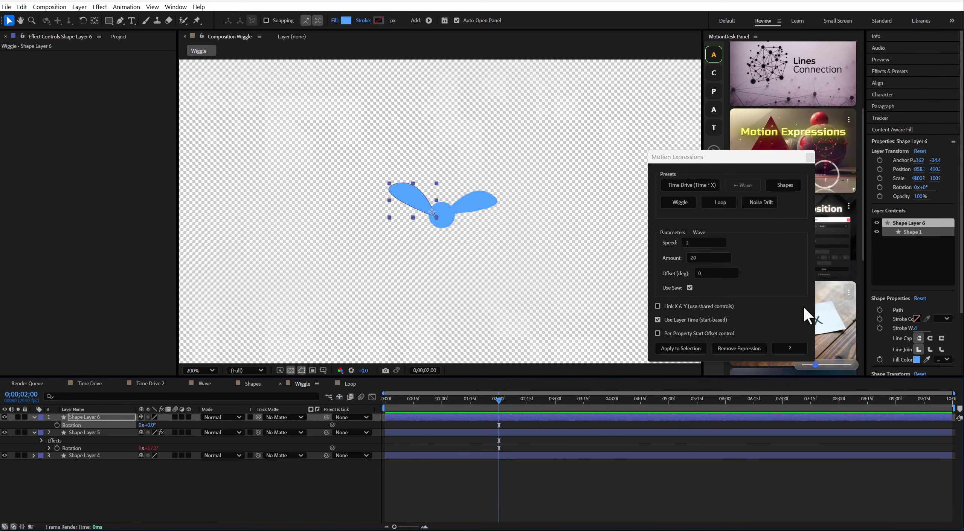
pyautogui.click(683, 350)
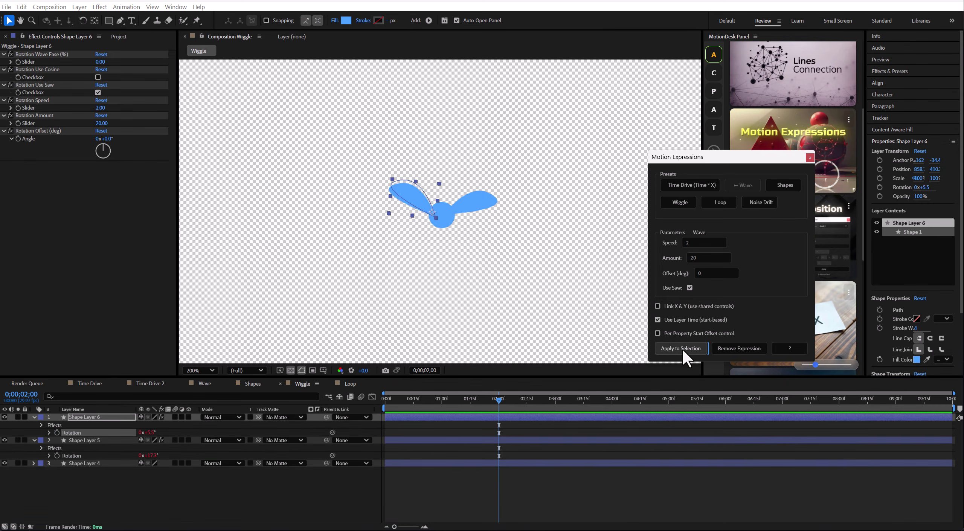
# Set Shape Layer 6's Rotation Offset to 180° and its Rotation Amount to 50, and preview the flapping
pyautogui.moveTo(110, 140); pyautogui.dragTo(203, 148)
pyautogui.click(101, 124)
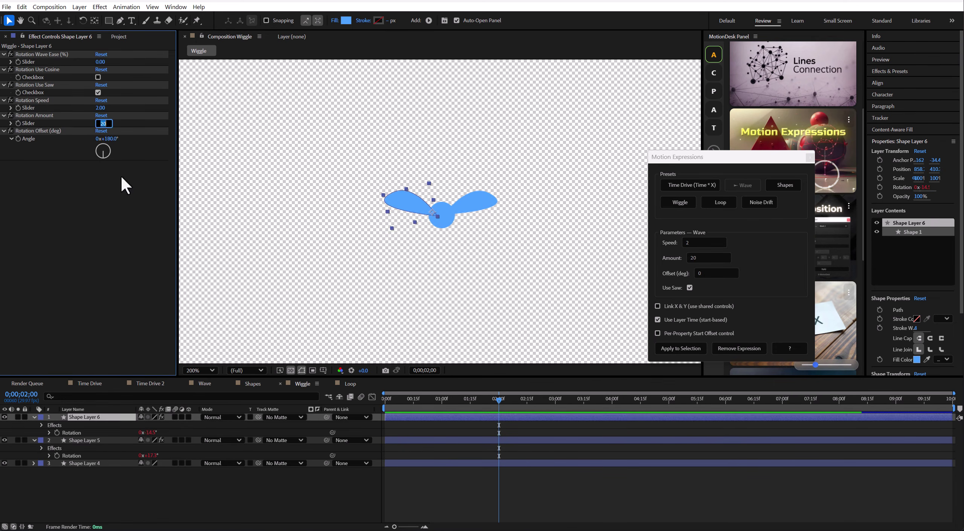
pyautogui.press('Return')
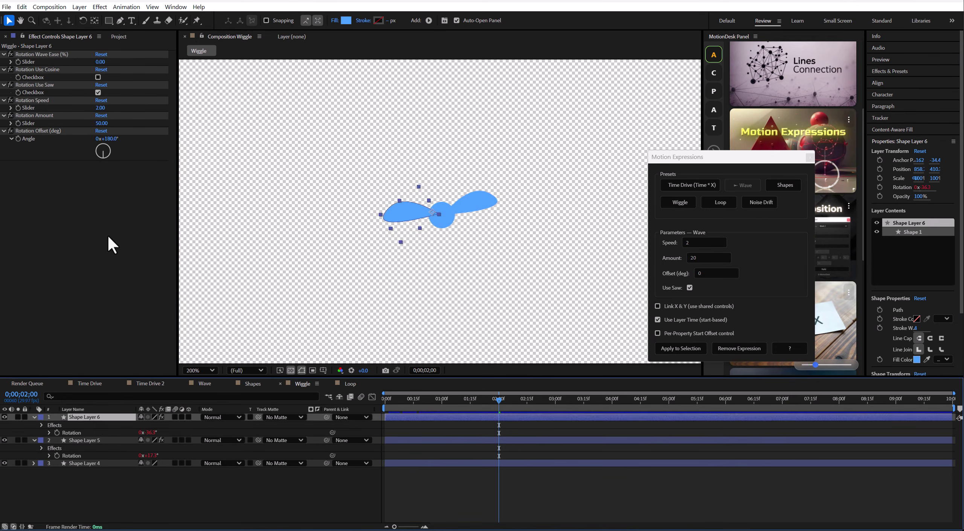
pyautogui.press('space')
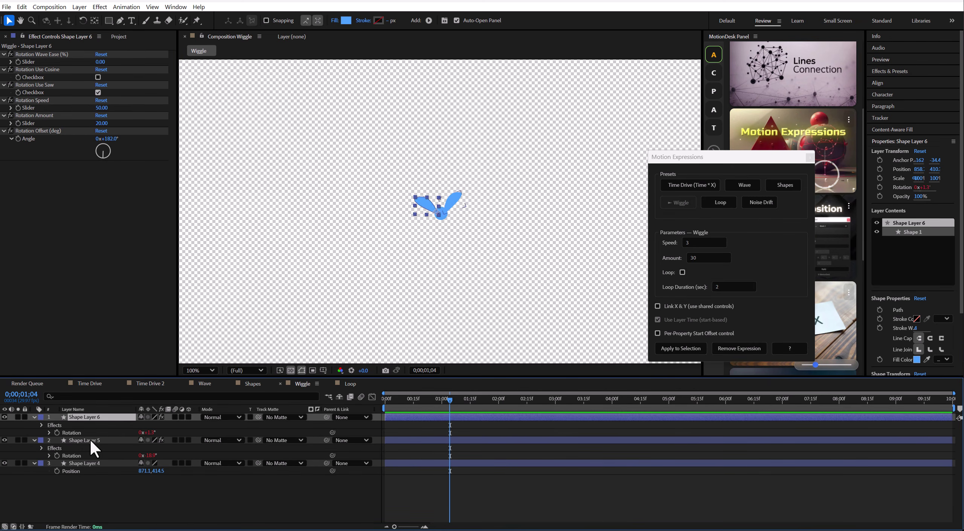
# Parent both wing layers to Shape Layer 4 and select that body layer's Position property
pyautogui.keyDown('ctrl'); pyautogui.click(90, 441); pyautogui.keyUp('ctrl')
pyautogui.moveTo(326, 417); pyautogui.dragTo(84, 462)
pyautogui.click(87, 463)
pyautogui.click(76, 471)
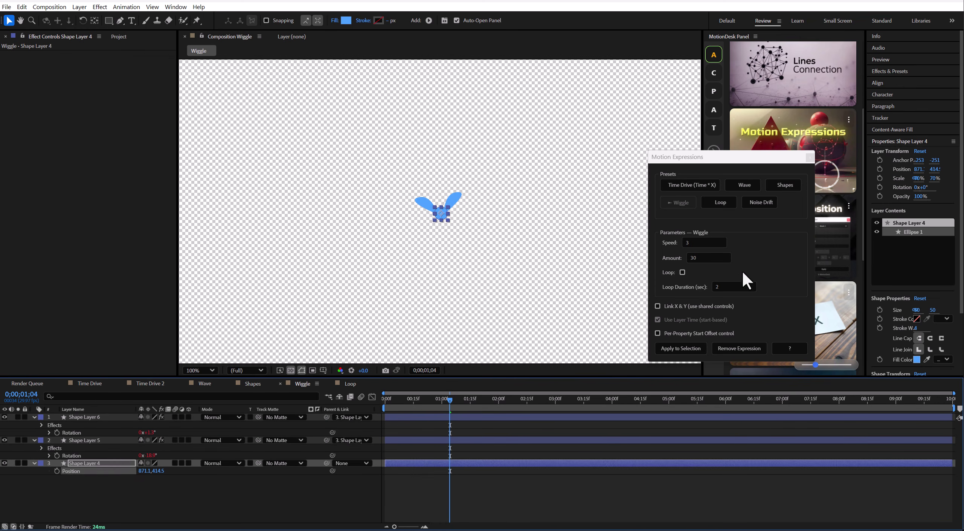
# Apply the Wiggle preset with Speed 3 and Amount 30 to Shape Layer 4's Position and preview the motion
pyautogui.click(697, 348)
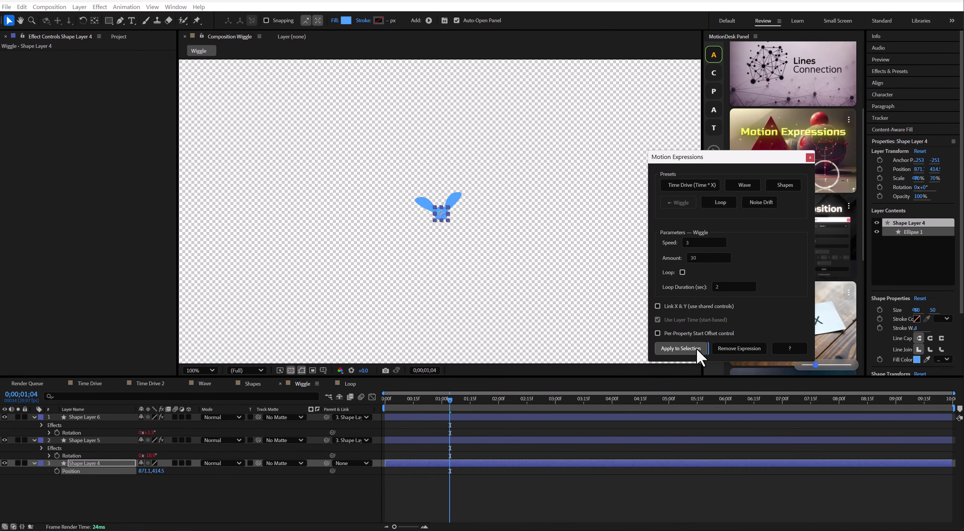
pyautogui.click(296, 491)
pyautogui.moveTo(418, 403); pyautogui.dragTo(654, 403)
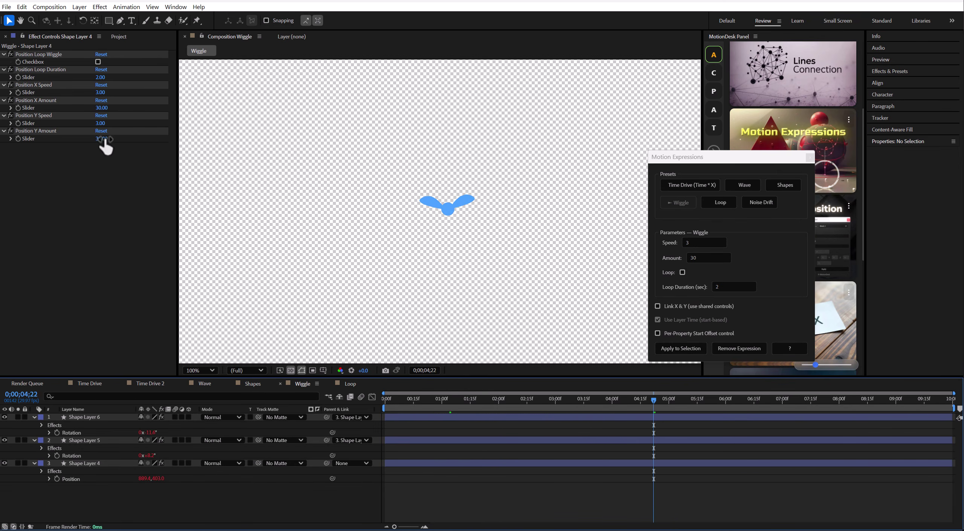
# Set Shape Layer 4's Position Y Amount to 121 and its Position X Amount to 114, and preview the wiggle
pyautogui.moveTo(102, 139); pyautogui.dragTo(143, 136)
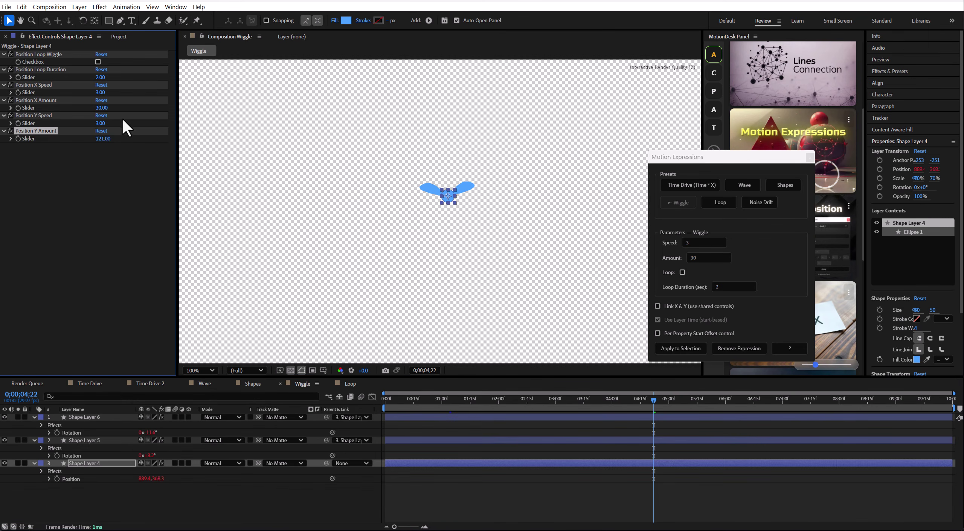
pyautogui.moveTo(102, 107); pyautogui.dragTo(137, 103)
pyautogui.click(182, 482)
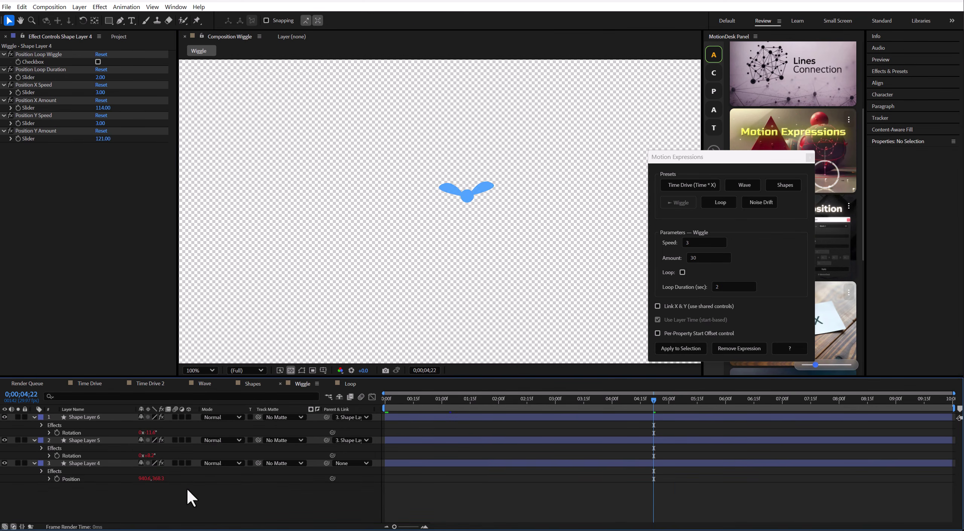
pyautogui.press('space')
pyautogui.press('space')
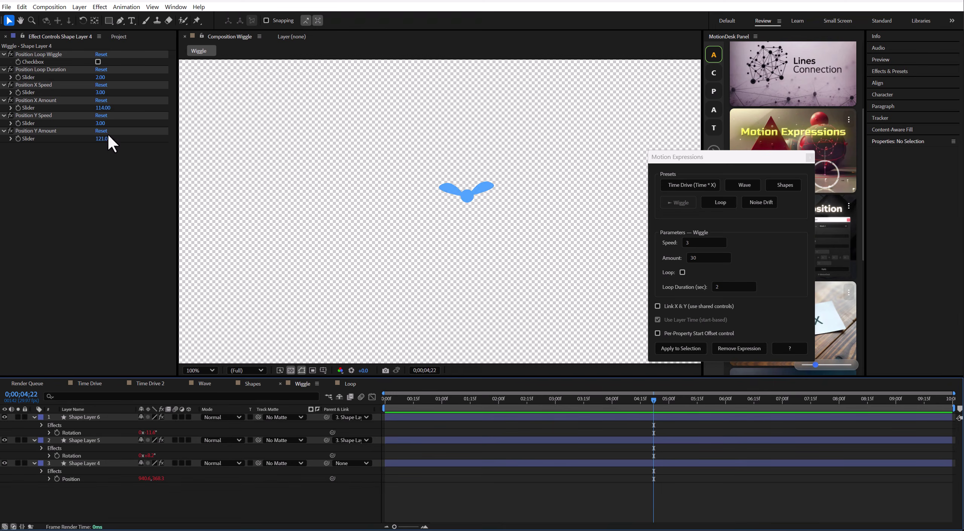
# Set Shape Layer 4's Position Y Speed and Position X Speed to 1 and play back the slower flight
pyautogui.click(101, 123)
pyautogui.write('1')
pyautogui.click(100, 93)
pyautogui.write('1')
pyautogui.click(107, 217)
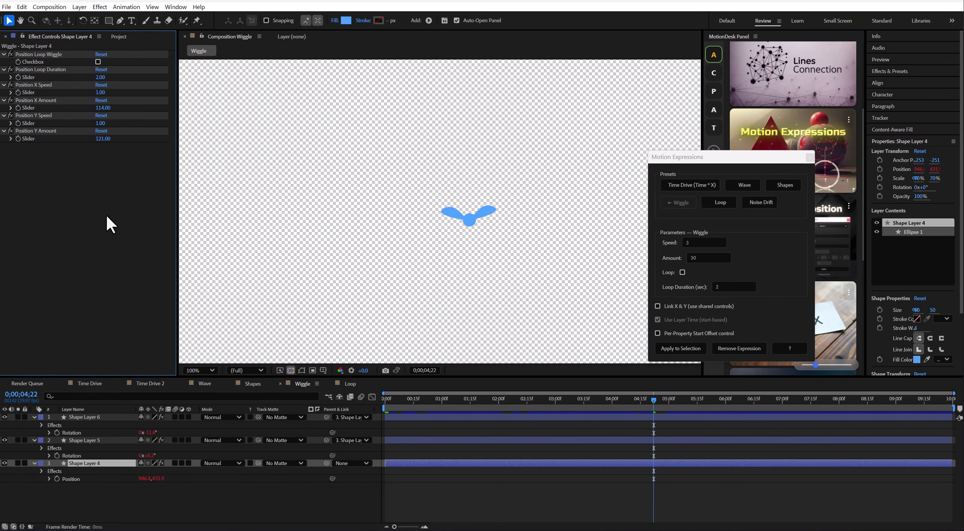
pyautogui.press('space')
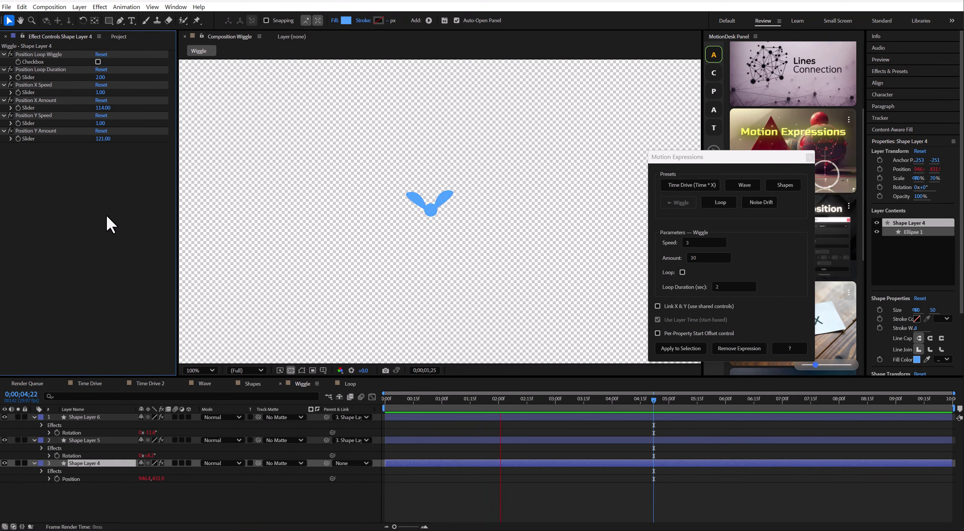
pyautogui.click(486, 398)
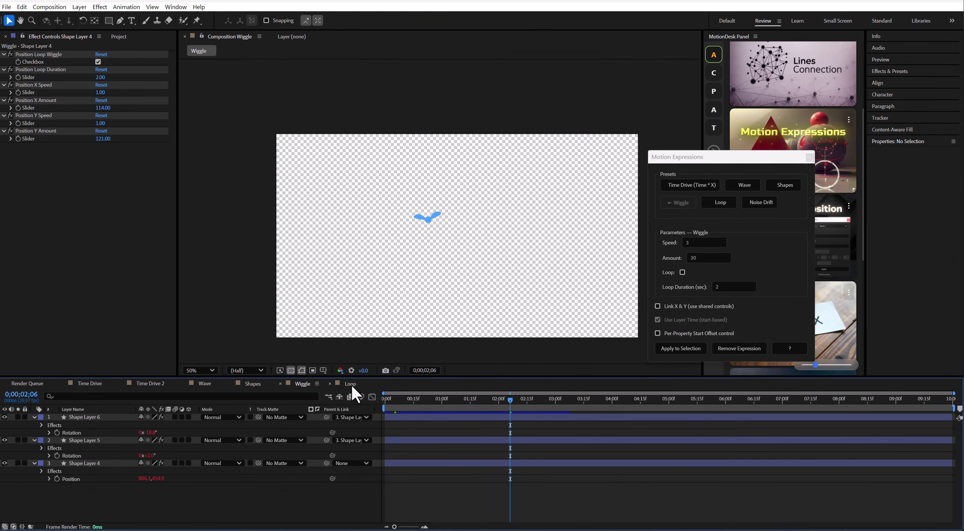
# Open the Loop composition, choose the Loop preset and scrub through the circle's keyframed movement
pyautogui.click(351, 384)
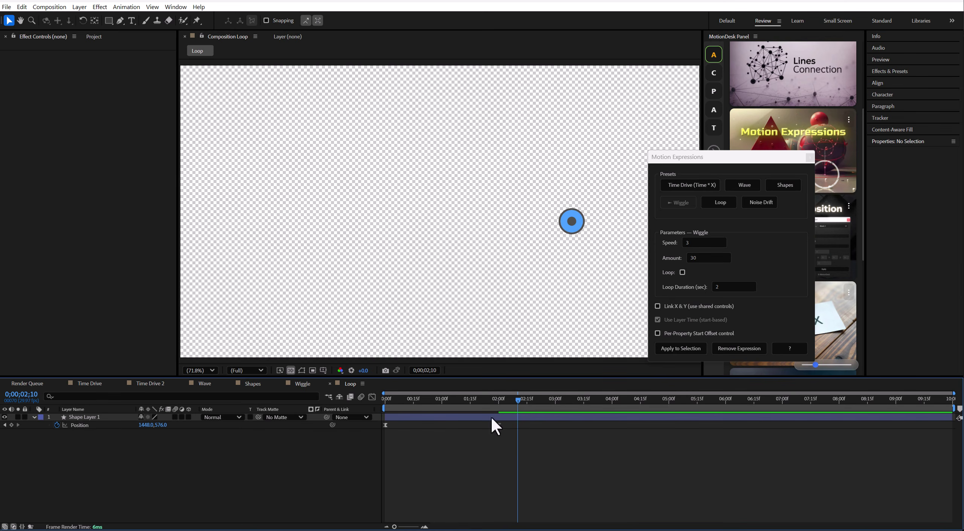
pyautogui.click(721, 202)
pyautogui.moveTo(448, 403); pyautogui.dragTo(593, 417)
pyautogui.moveTo(709, 417); pyautogui.dragTo(113, 432)
# Apply the Loop preset in cycle mode with direction Out to Shape Layer 1's Position and preview it
pyautogui.click(91, 424)
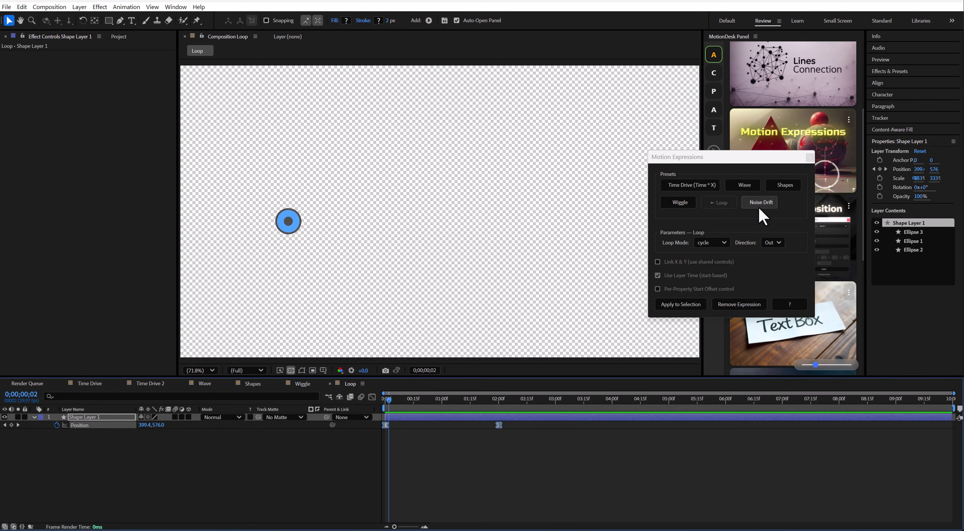
pyautogui.click(777, 242)
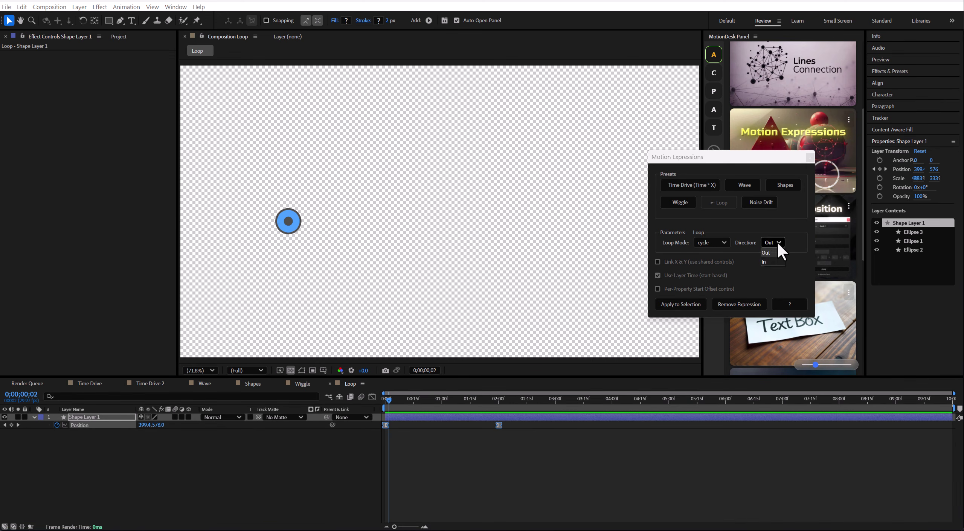
pyautogui.click(686, 305)
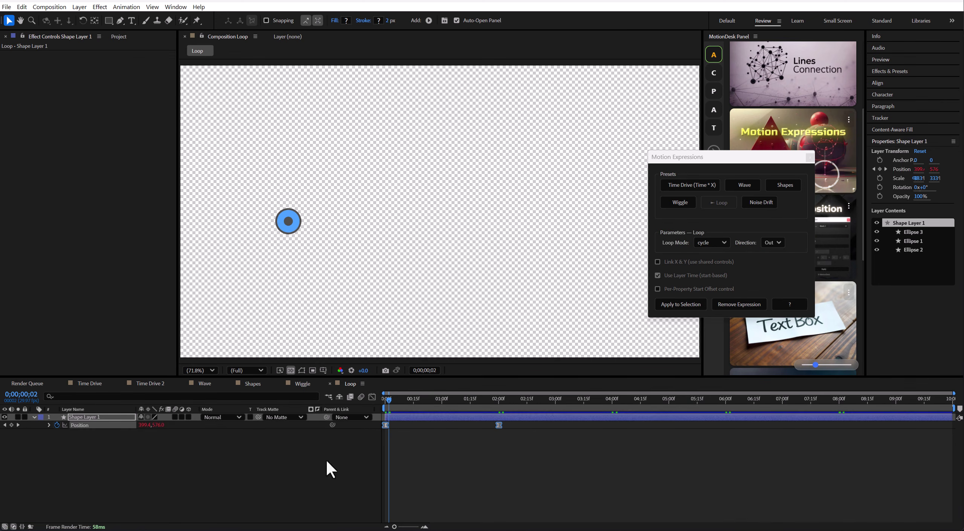
pyautogui.click(327, 463)
pyautogui.moveTo(396, 400); pyautogui.dragTo(413, 410)
# Apply the Loop preset in pingpong mode to Shape Layer 1's Position instead and preview the back-and-forth motion
pyautogui.click(96, 424)
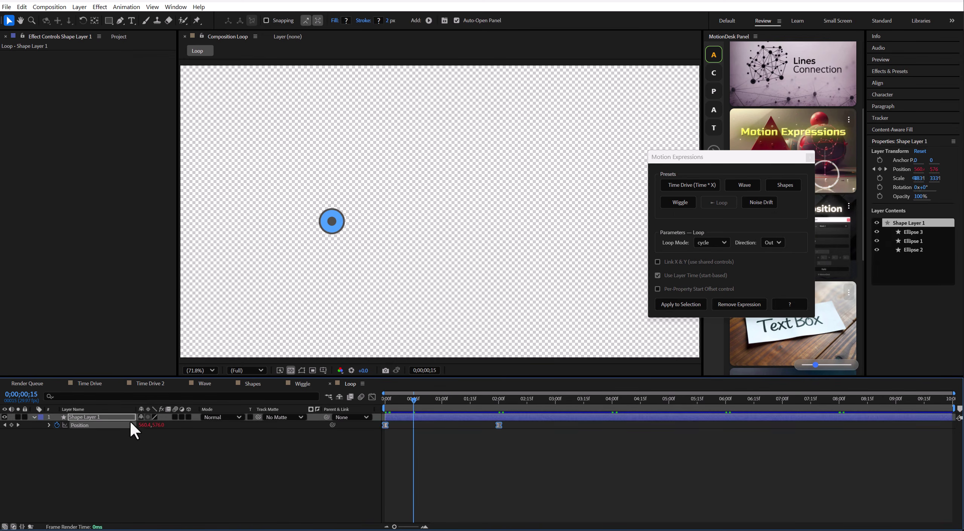
pyautogui.click(712, 243)
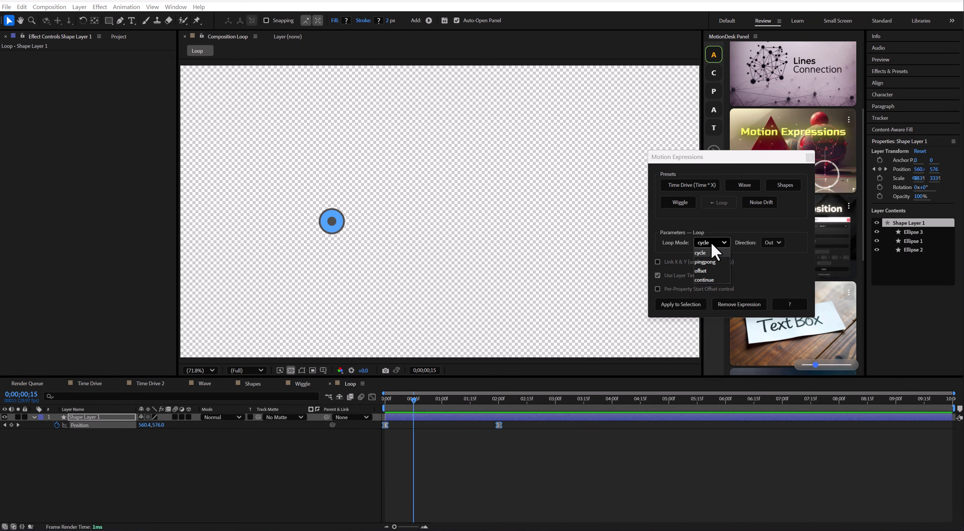
pyautogui.click(705, 262)
pyautogui.click(678, 304)
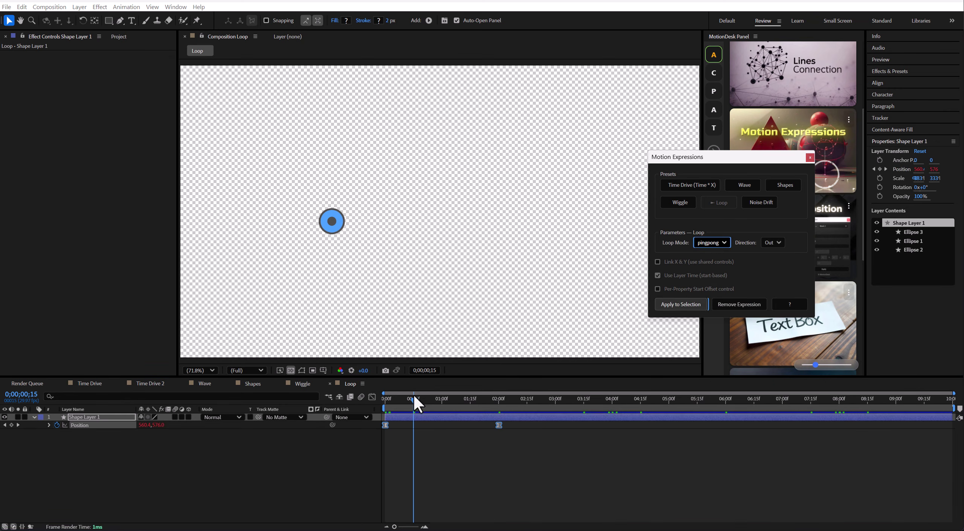
pyautogui.moveTo(413, 395)
pyautogui.mouseDown()
pyautogui.moveTo(394, 402)
pyautogui.moveTo(918, 409)
pyautogui.moveTo(420, 407)
pyautogui.mouseUp()
# Remove the pingpong expression from Shape Layer 1's Position, apply the Loop preset in offset mode and scrub through it
pyautogui.click(753, 304)
pyautogui.click(712, 242)
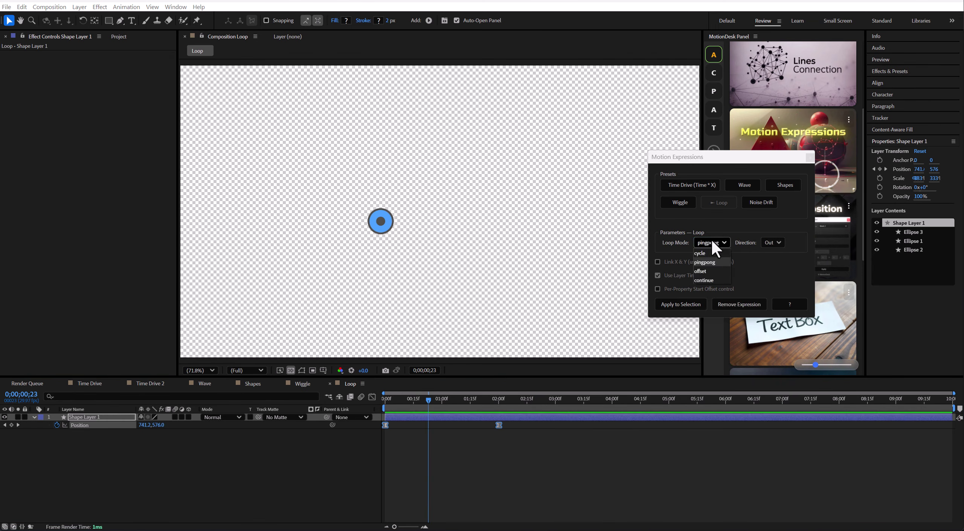
pyautogui.click(700, 271)
pyautogui.click(681, 304)
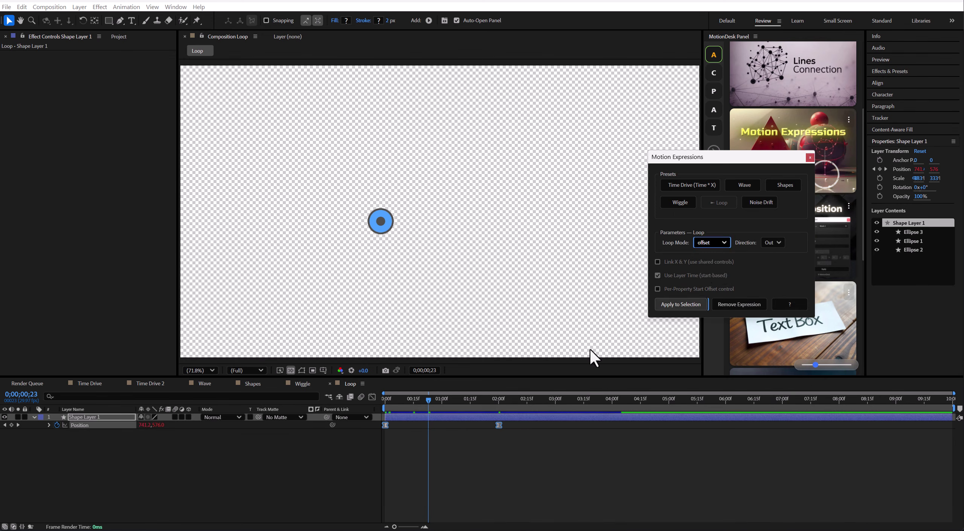
pyautogui.moveTo(437, 400); pyautogui.dragTo(502, 413)
# Move the Motion Expressions window aside and examine the offset loop's movement along Shape Layer 1's motion path
pyautogui.moveTo(704, 160); pyautogui.dragTo(806, 155)
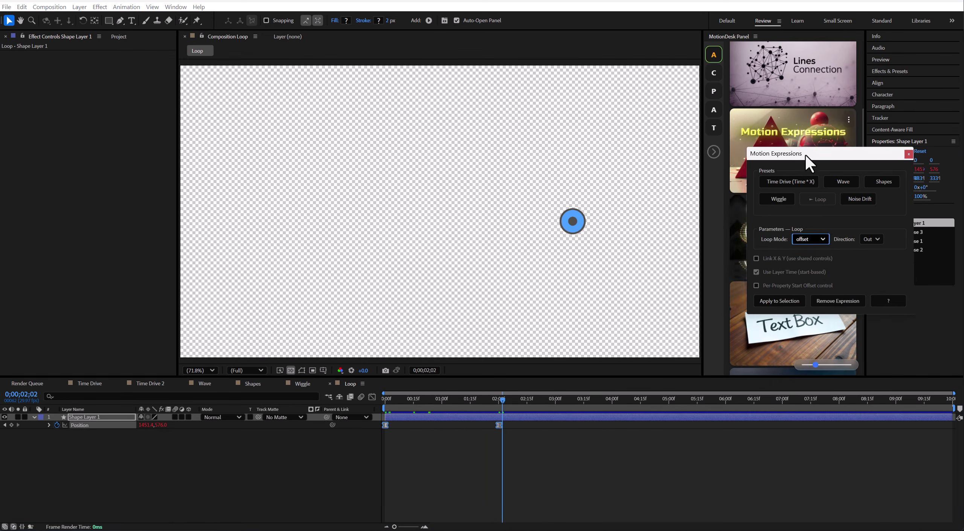
pyautogui.scroll(-4, 526, 211)
pyautogui.click(116, 440)
pyautogui.click(500, 416)
pyautogui.moveTo(502, 400); pyautogui.dragTo(444, 405)
pyautogui.scroll(4, 436, 279)
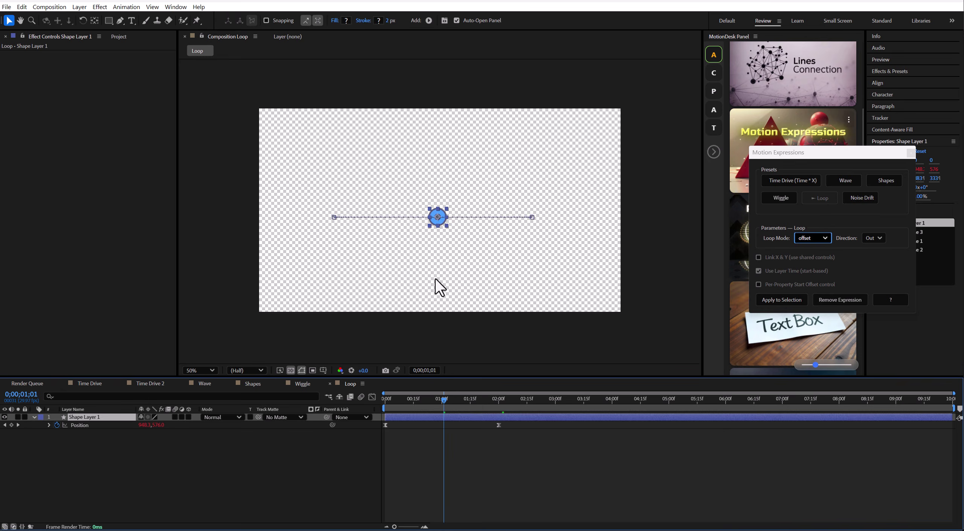
pyautogui.click(110, 425)
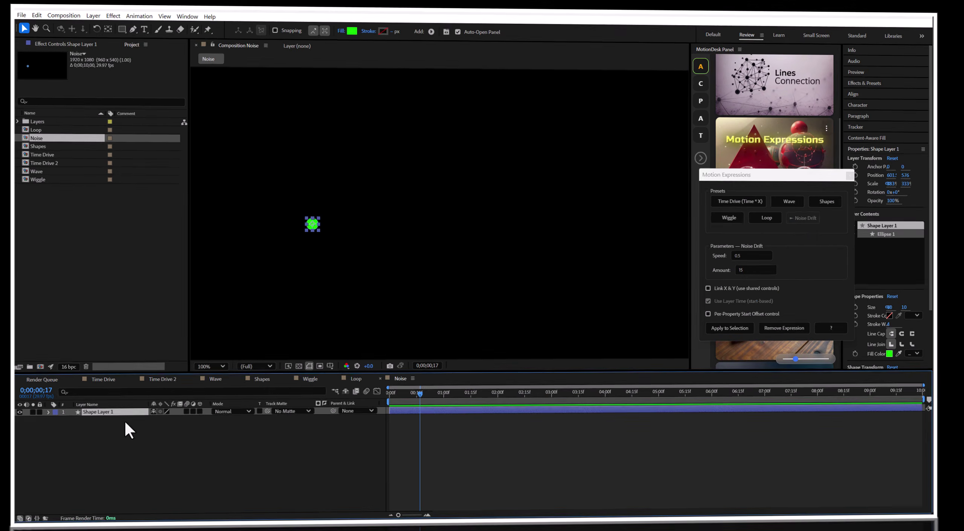
# Reveal the Position of Shape Layer 1 in the Noise composition and separate its dimensions
pyautogui.press('p')
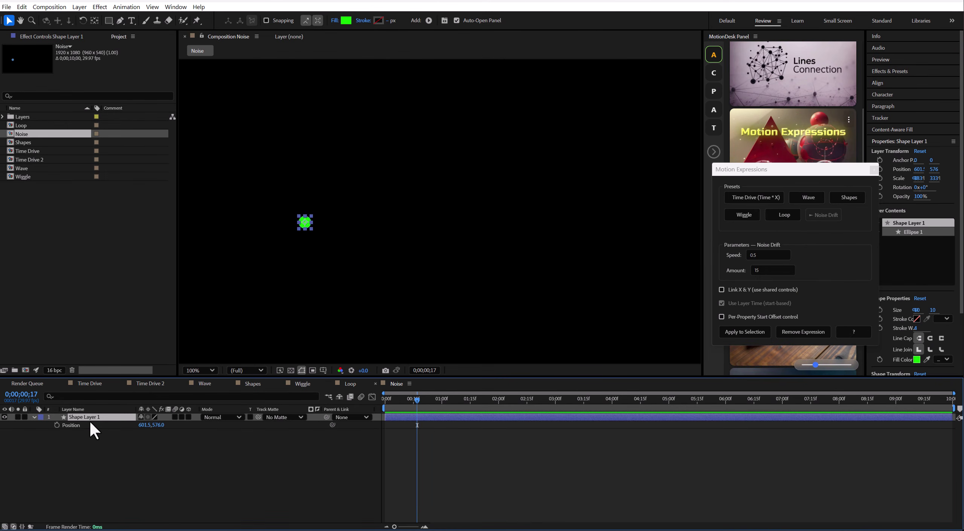
pyautogui.rightClick(94, 423)
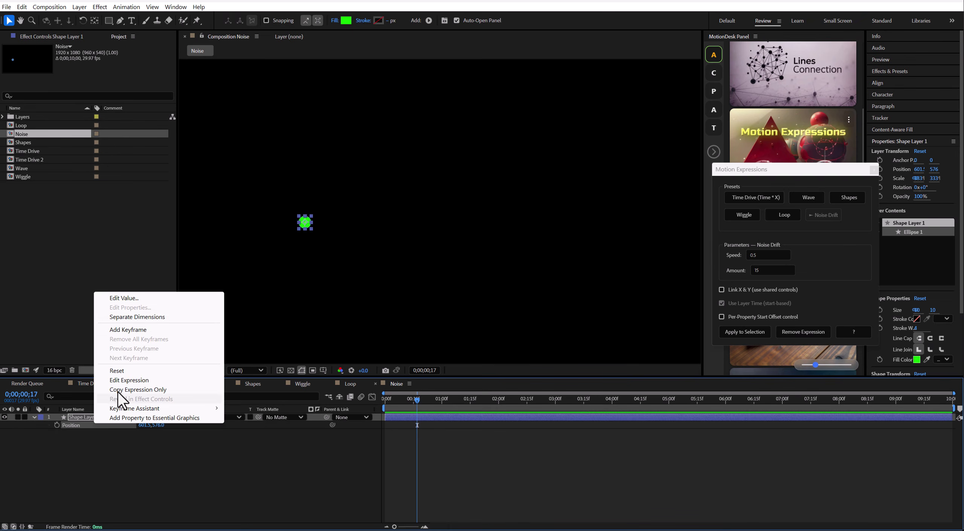
pyautogui.click(144, 317)
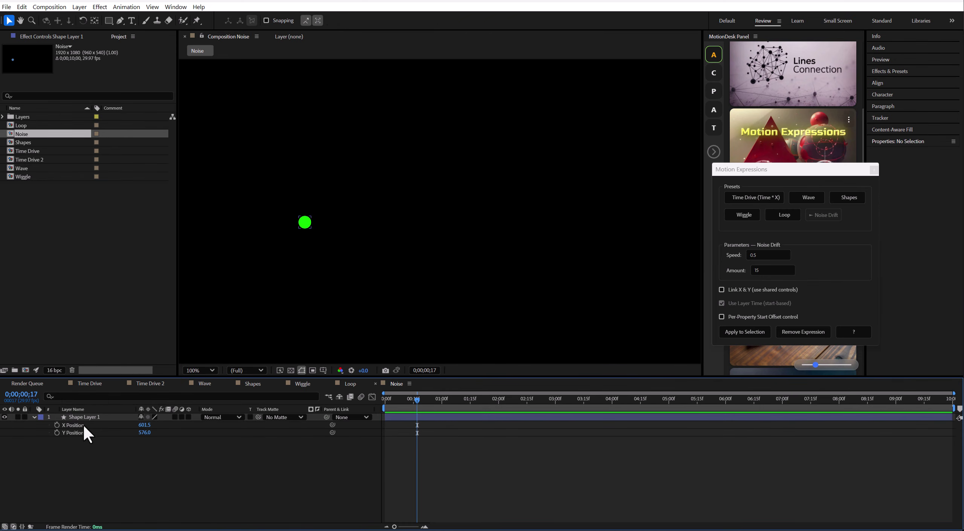
# Apply the Time Drive preset with Factor 50 to Shape Layer 1's X Position and scrub through the movement
pyautogui.click(757, 201)
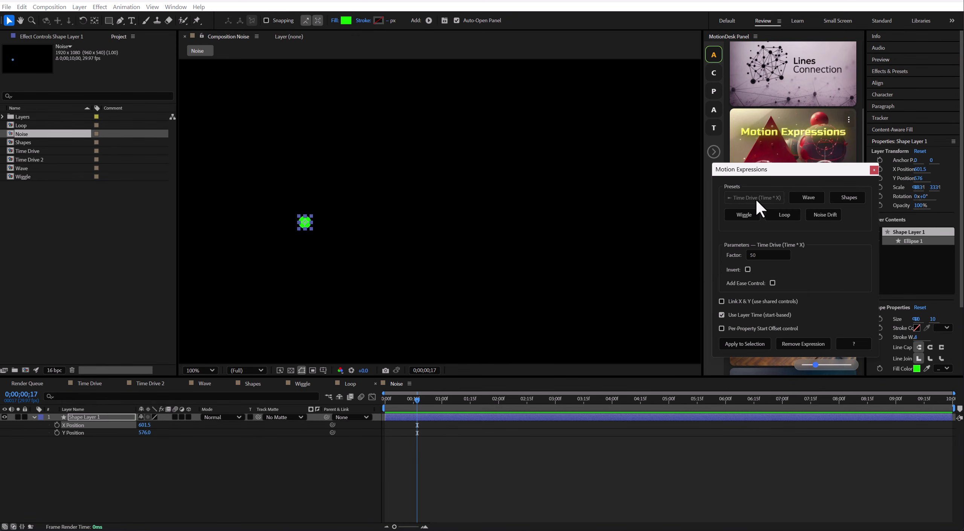
pyautogui.click(748, 341)
pyautogui.moveTo(415, 402); pyautogui.dragTo(569, 400)
# Set Shape Layer 1's Position X Factor to 200 and check the faster travel within the whole frame
pyautogui.click(74, 35)
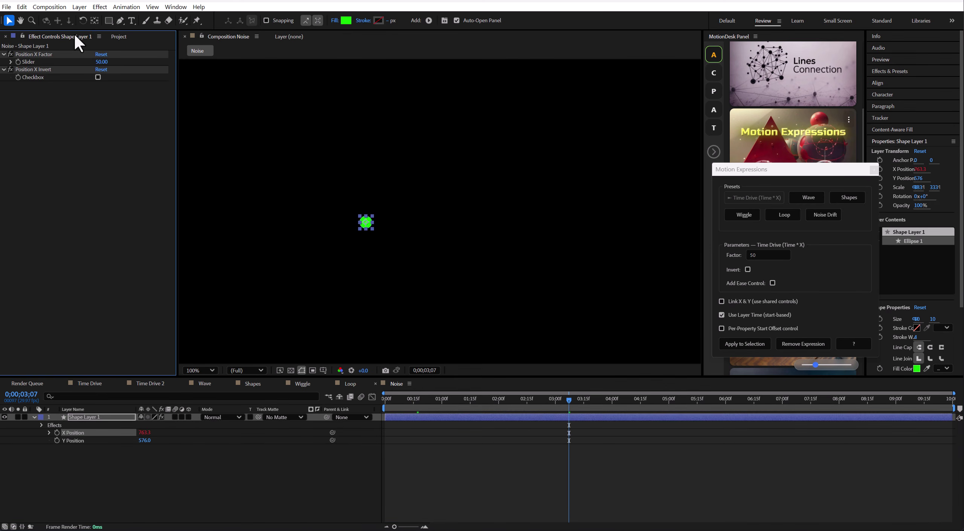
pyautogui.click(102, 63)
pyautogui.write('200')
pyautogui.press('Return')
pyautogui.scroll(-1, 469, 216)
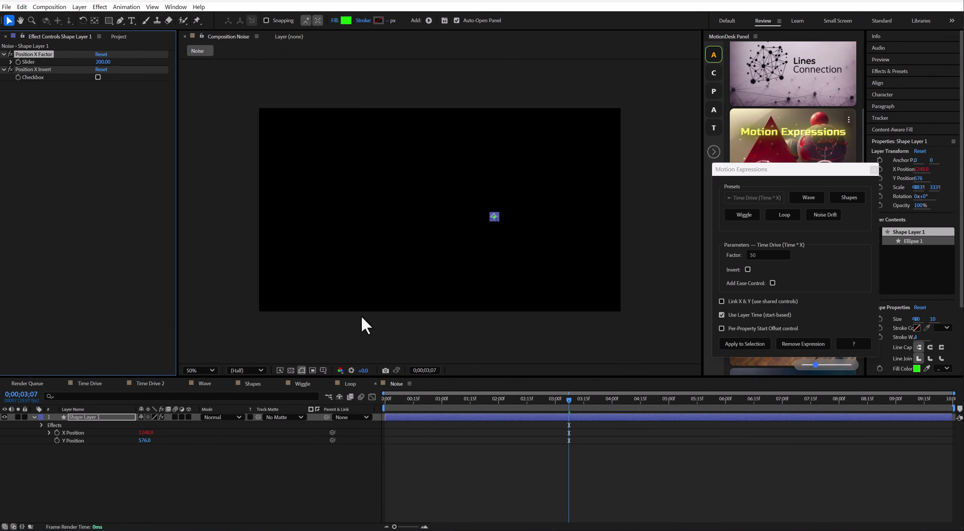
pyautogui.click(207, 371)
pyautogui.click(215, 198)
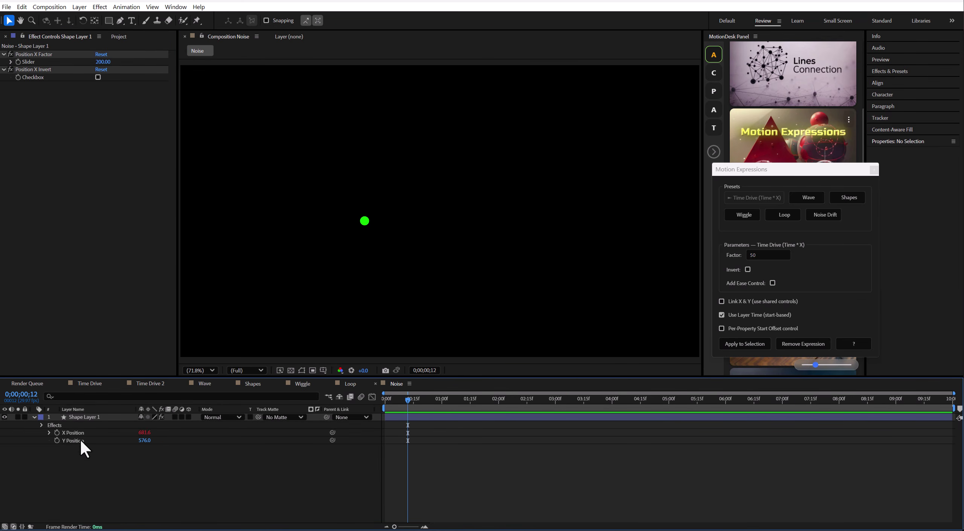
# Apply the Noise Drift preset with Speed 0.5 and Amount 15 to Shape Layer 1's Y Position and preview it
pyautogui.click(80, 440)
pyautogui.click(838, 215)
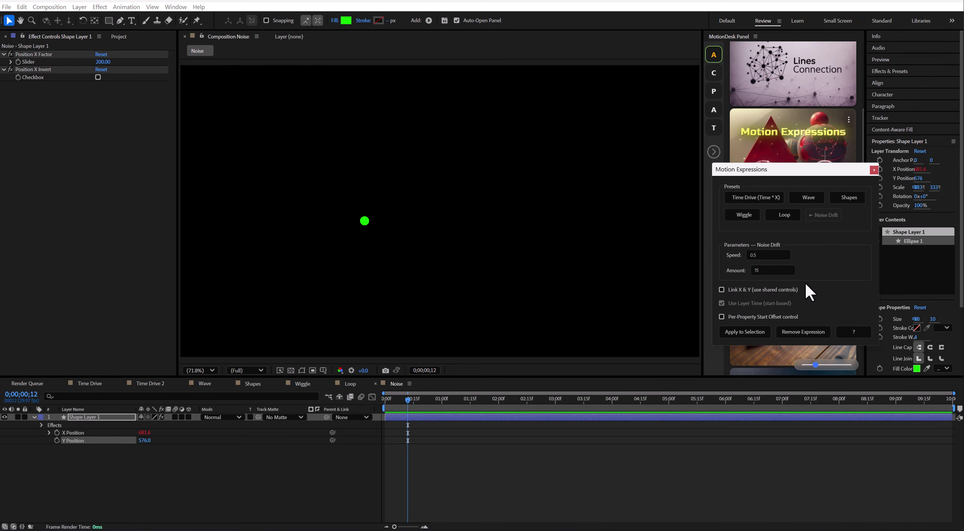
pyautogui.click(749, 331)
pyautogui.moveTo(408, 398); pyautogui.dragTo(542, 416)
pyautogui.moveTo(468, 411); pyautogui.dragTo(440, 413)
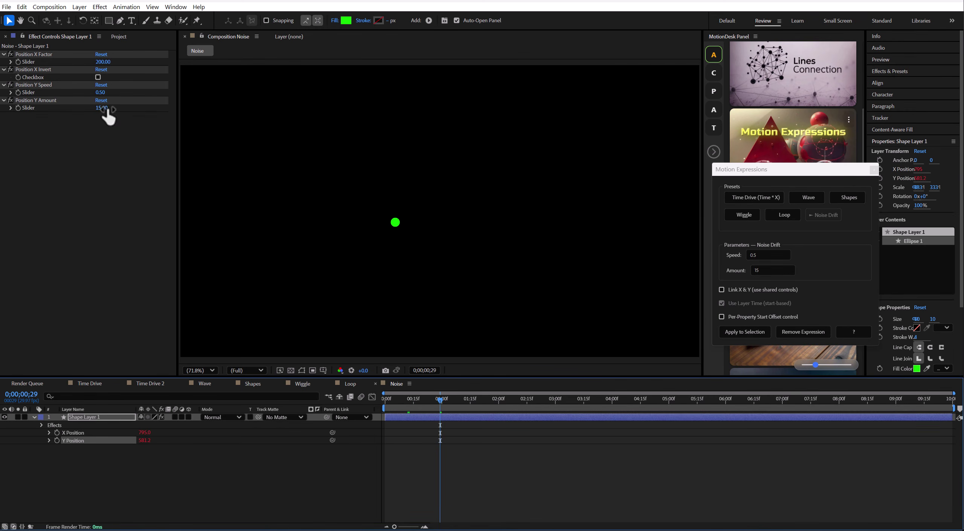
# Raise Shape Layer 1's Position Y Amount to 388 and scrub through the drift
pyautogui.moveTo(102, 107); pyautogui.dragTo(113, 109)
pyautogui.moveTo(242, 107); pyautogui.dragTo(271, 107)
pyautogui.moveTo(440, 400); pyautogui.dragTo(466, 400)
# Try a Position Y Speed of 50 on Shape Layer 1 and play back the result
pyautogui.click(101, 93)
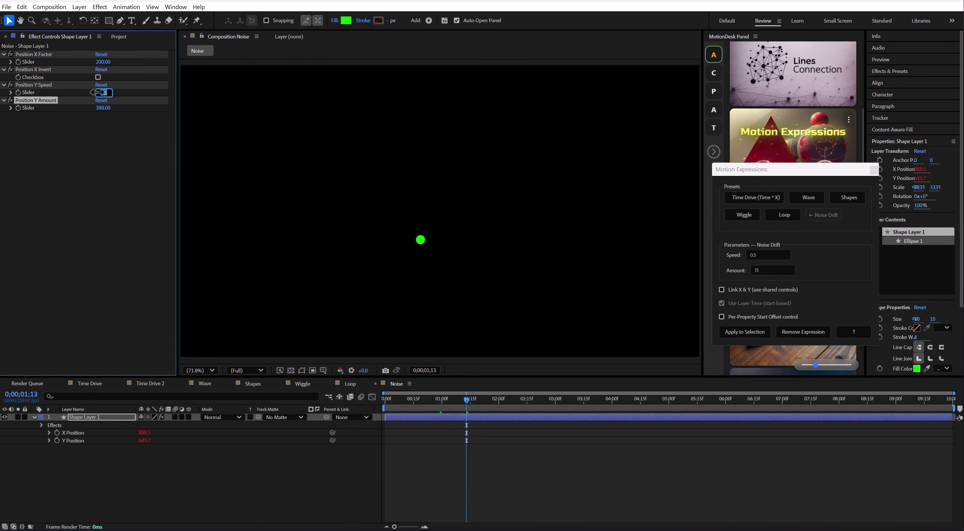
pyautogui.write('50')
pyautogui.press('Return')
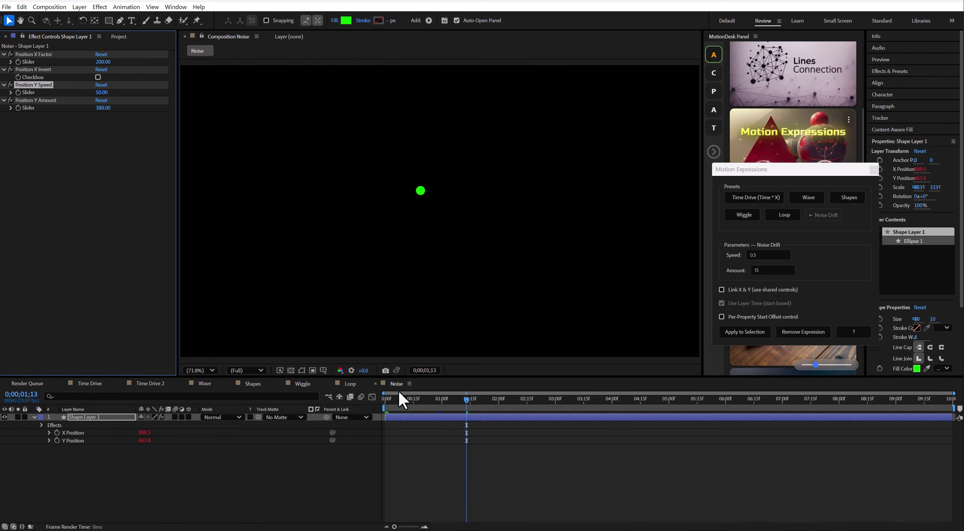
pyautogui.press('space')
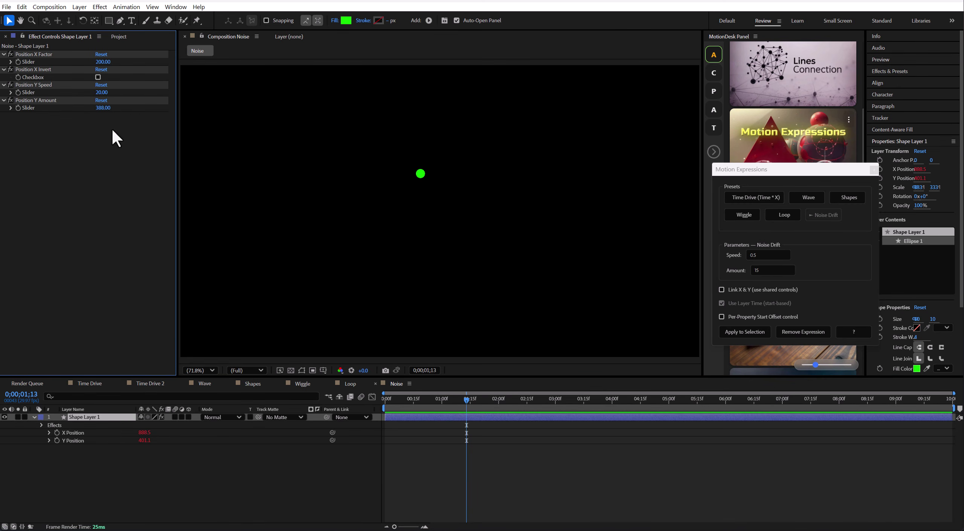
# Set Shape Layer 1's Position Y Speed to 10 and check the drifting motion
pyautogui.click(101, 93)
pyautogui.write('10')
pyautogui.press('Return')
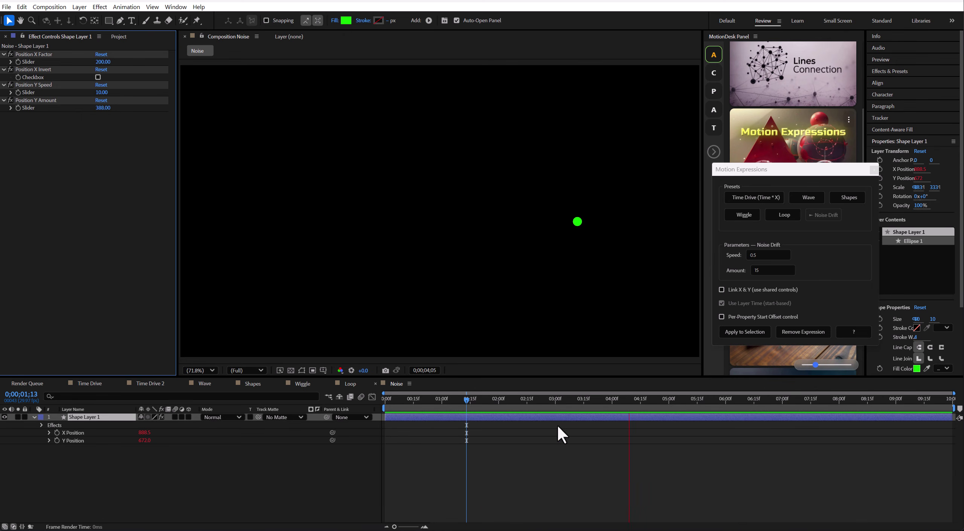
pyautogui.click(522, 406)
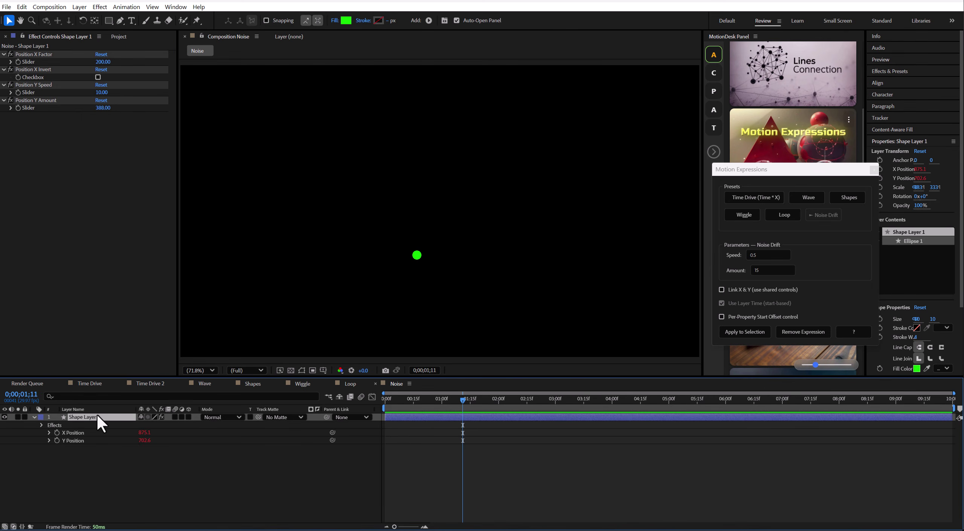
# Paste the copied Echo effect with 18 echoes and Composite In Back onto Shape Layer 1 and preview its trail
pyautogui.click(34, 418)
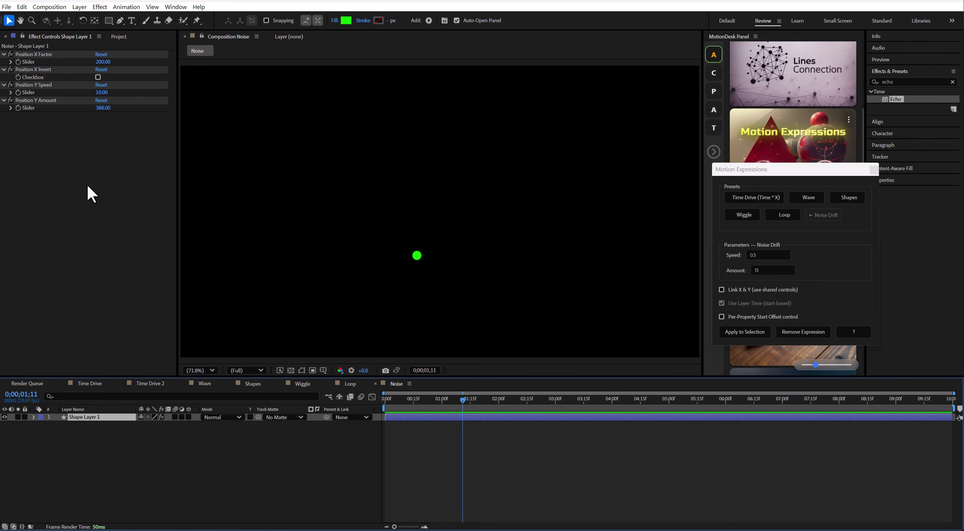
pyautogui.hotkey('ctrl', 'v')
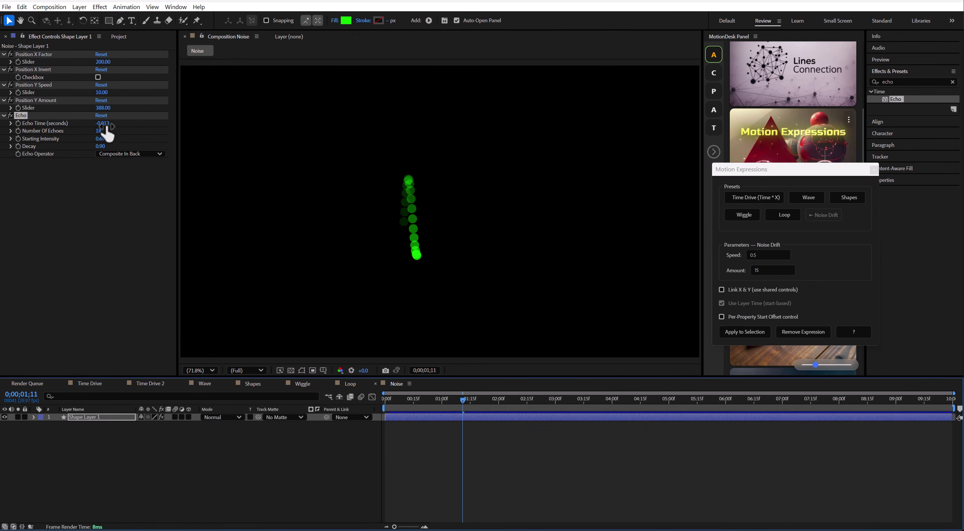
pyautogui.click(89, 253)
pyautogui.press('space')
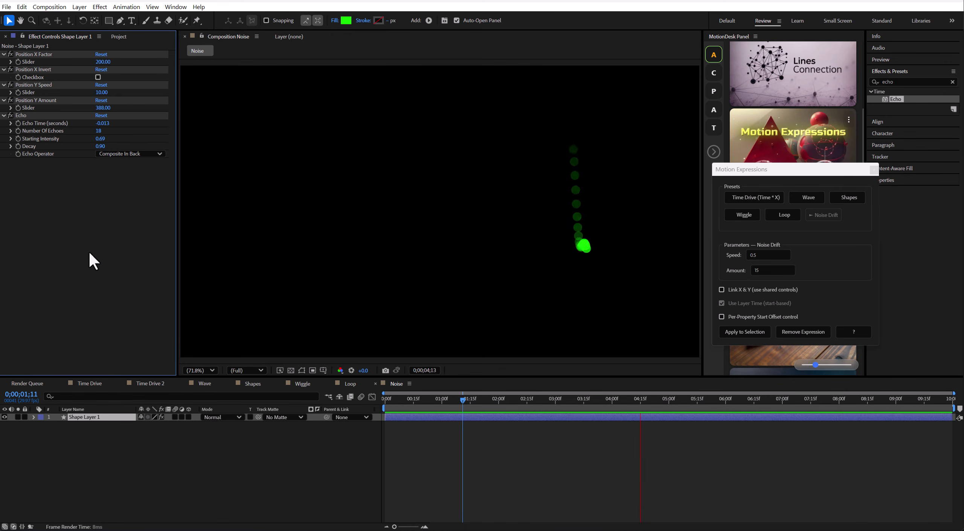
pyautogui.press('space')
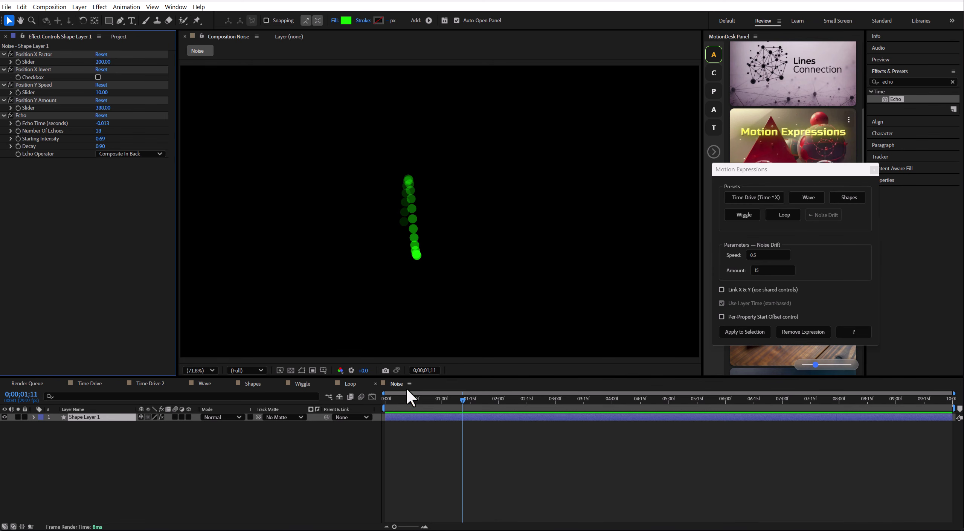
pyautogui.moveTo(420, 398); pyautogui.dragTo(495, 408)
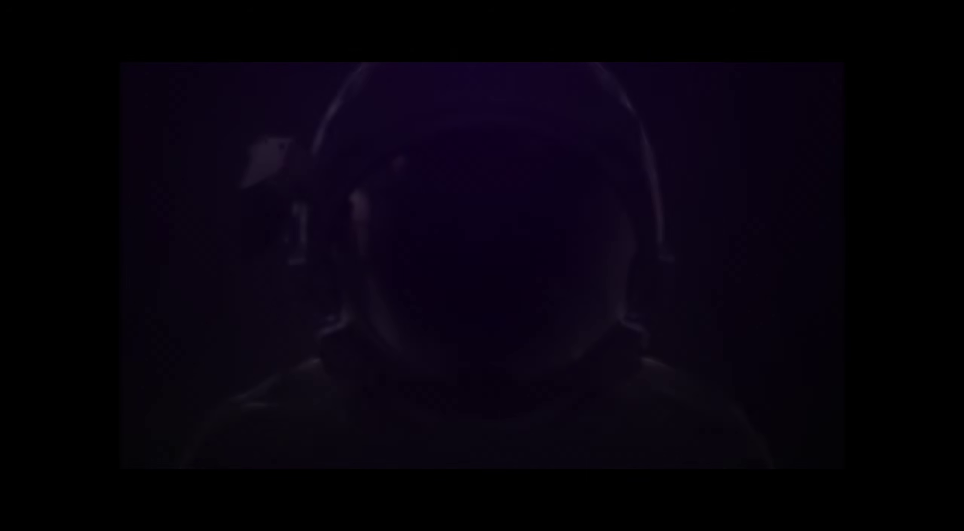